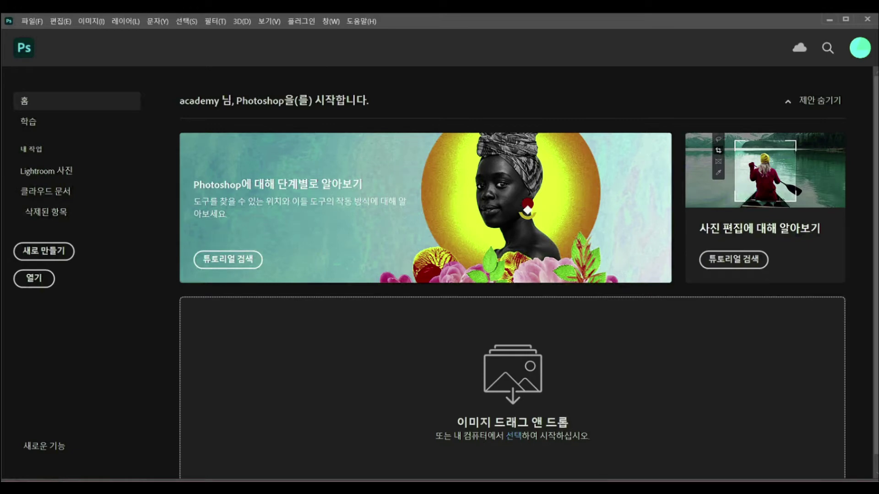
Step: Create a new 50 x 50 pixel document at 72 ppi in RGB colour with a transparent background
{"action": "left_click", "coordinate": [56, 253]}
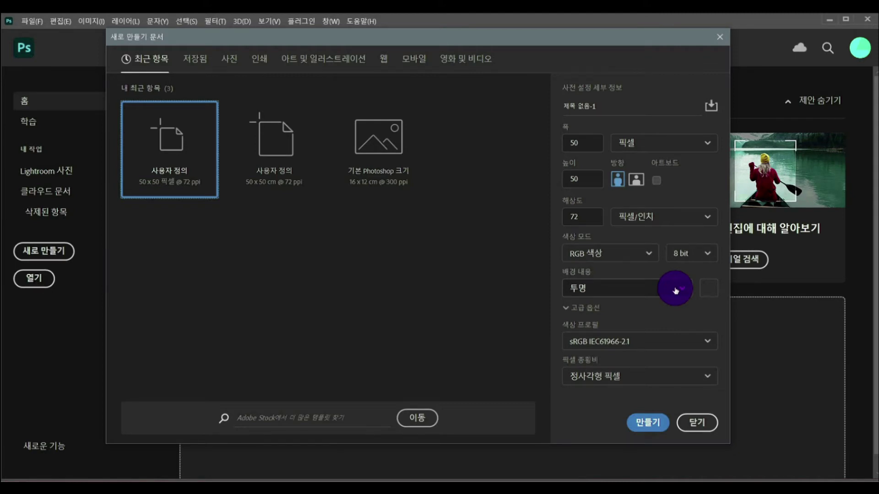
{"action": "left_click", "coordinate": [649, 422]}
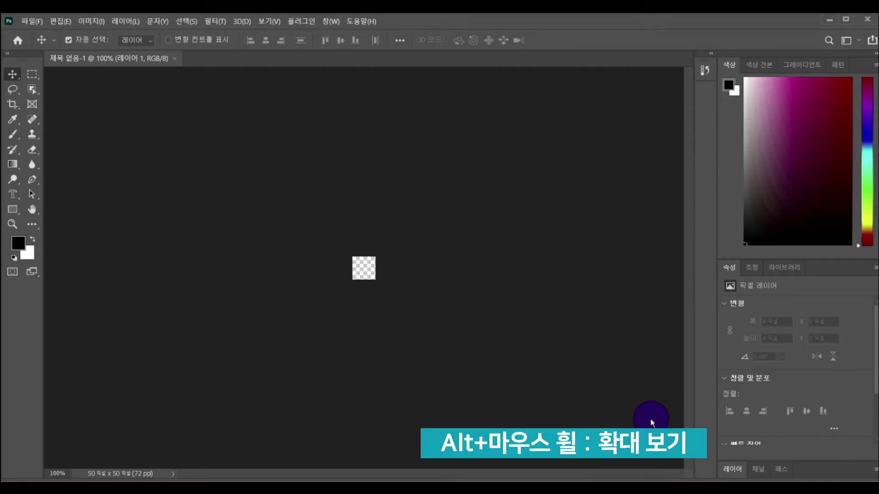
Step: Magnify the view of the small transparent canvas to 700%
{"action": "key", "text": "ctrl"}
{"action": "scroll", "coordinate": [651, 422], "scroll_direction": "up", "scroll_amount": 5}
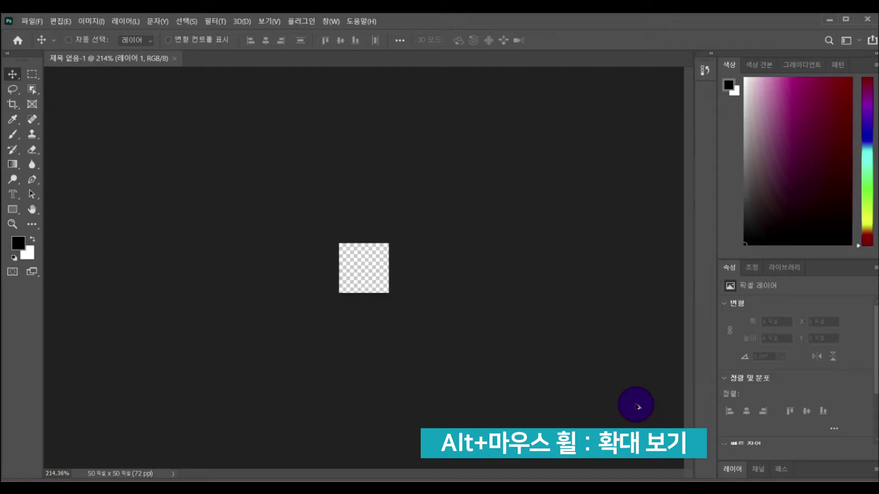
{"action": "scroll", "coordinate": [637, 407], "scroll_direction": "up", "scroll_amount": 4}
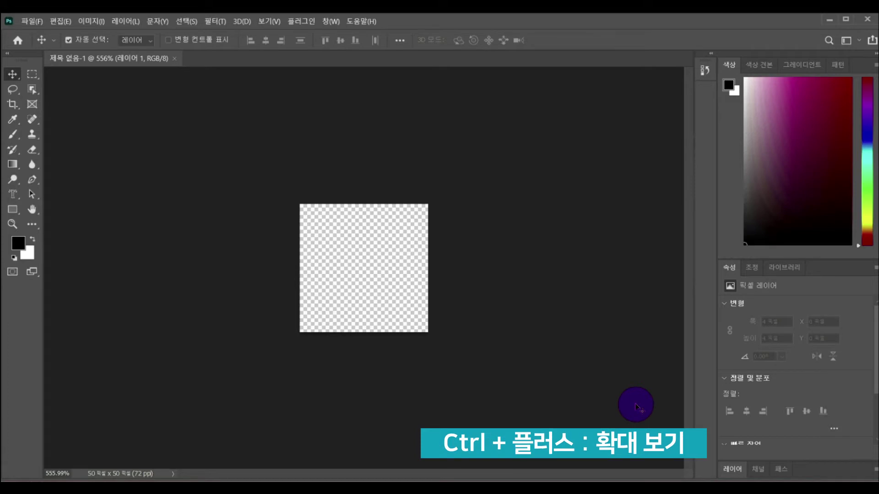
{"action": "key", "text": "ctrl"}
{"action": "key", "text": "ctrl+plus"}
{"action": "key", "text": "ctrl+plus"}
{"action": "key", "text": "ctrl+plus"}
{"action": "key", "text": "ctrl+plus"}
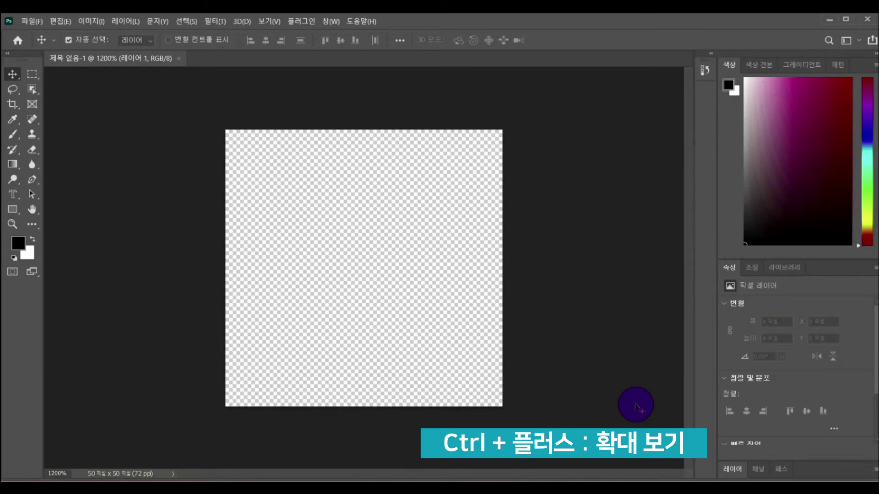
{"action": "key", "text": "ctrl"}
{"action": "key", "text": "ctrl+minus"}
{"action": "key", "text": "ctrl+minus"}
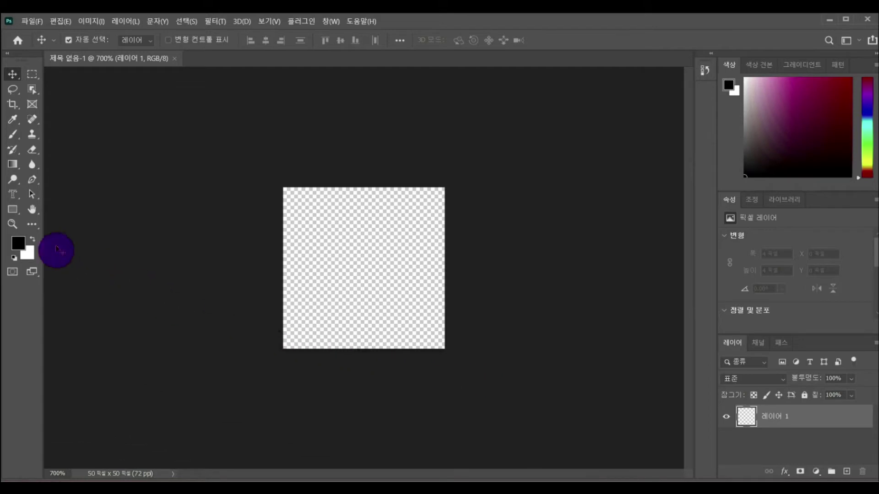
Step: Set up the Ellipse tool in shape mode with a light green fill and no stroke
{"action": "left_click", "coordinate": [10, 209]}
{"action": "left_click_drag", "start_coordinate": [9, 210], "coordinate": [81, 234]}
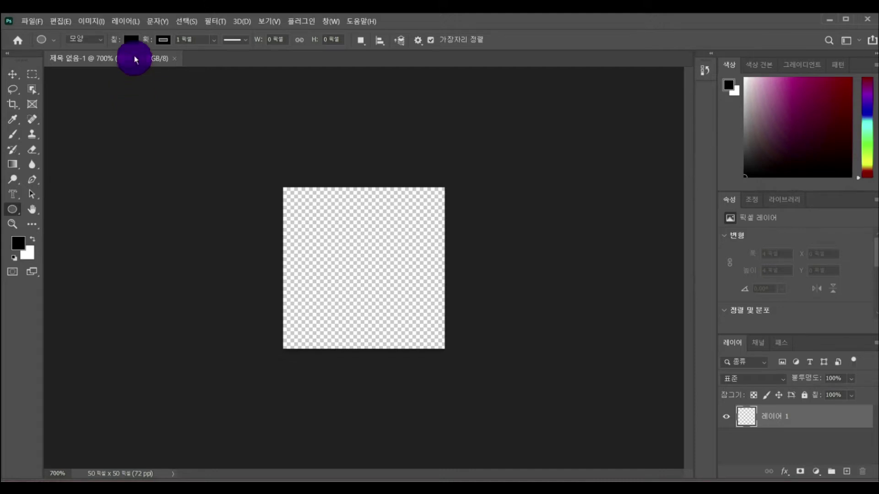
{"action": "left_click", "coordinate": [132, 41]}
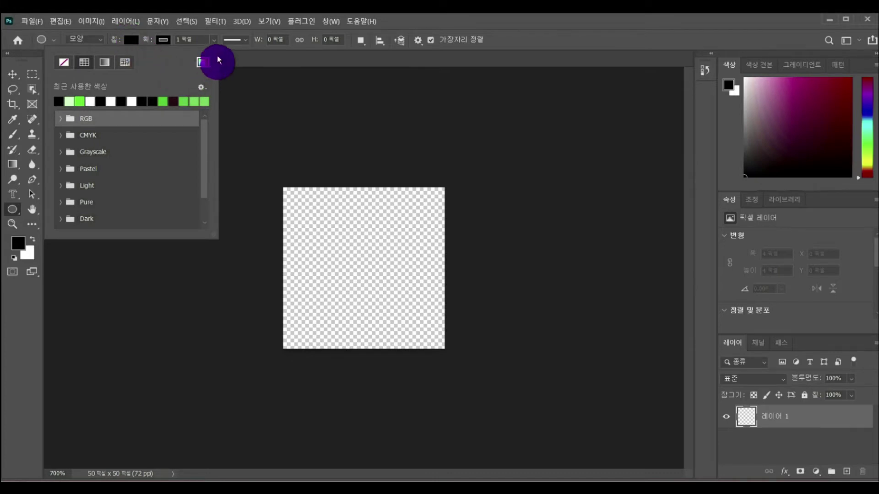
{"action": "left_click", "coordinate": [202, 63]}
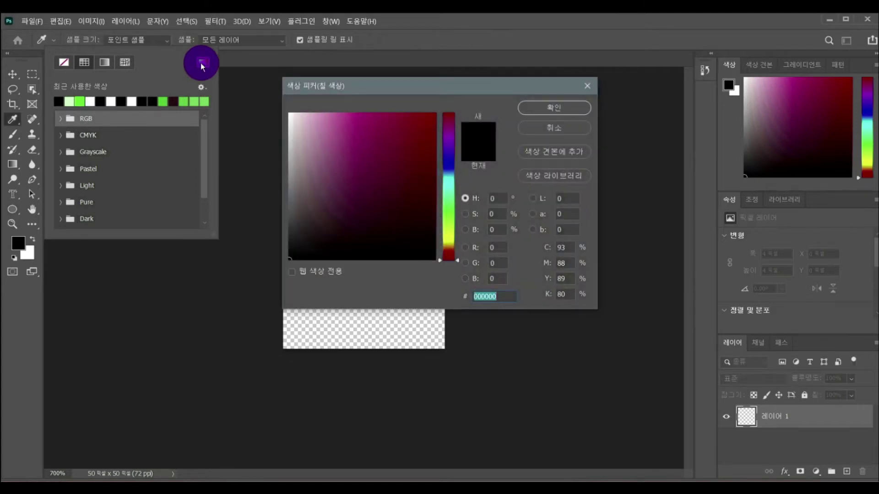
{"action": "left_click", "coordinate": [448, 219]}
{"action": "left_click_drag", "start_coordinate": [367, 132], "coordinate": [332, 114]}
{"action": "left_click", "coordinate": [559, 109]}
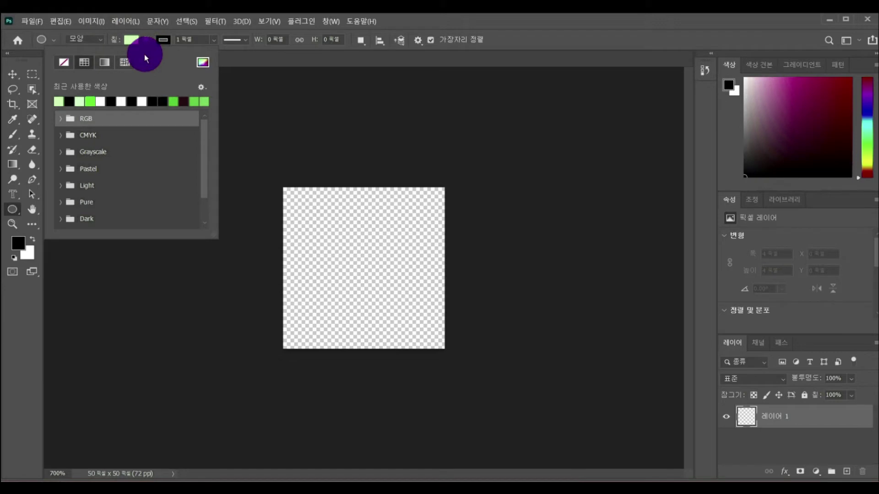
{"action": "left_click", "coordinate": [164, 41]}
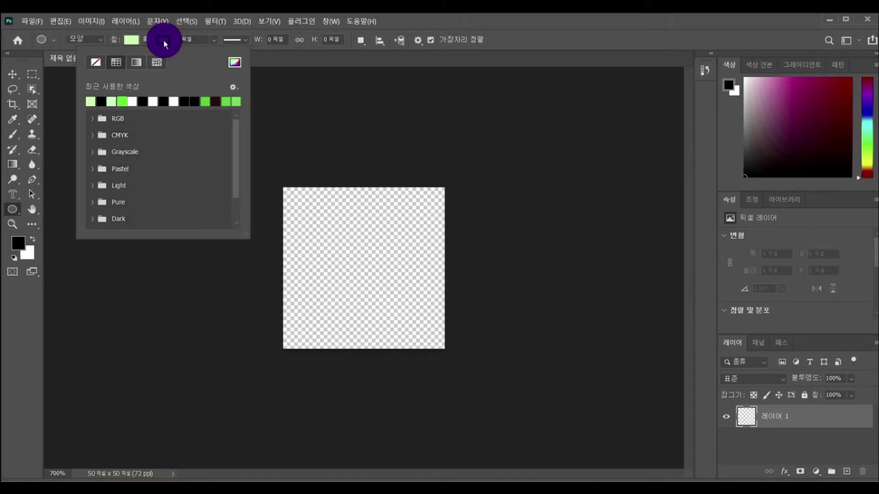
{"action": "left_click", "coordinate": [96, 64]}
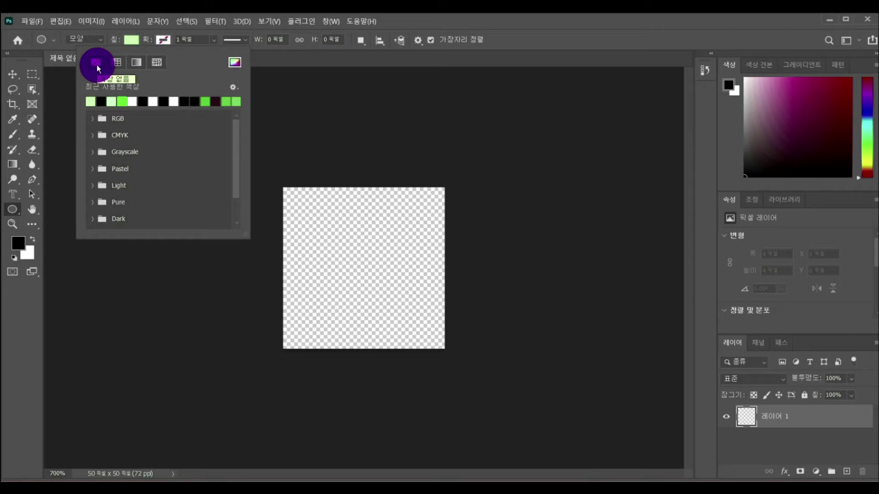
Step: Draw a circle about 35 x 35 pixels on the canvas and move it to the canvas centre
{"action": "left_click", "coordinate": [307, 220]}
{"action": "left_click_drag", "start_coordinate": [306, 220], "coordinate": [421, 333]}
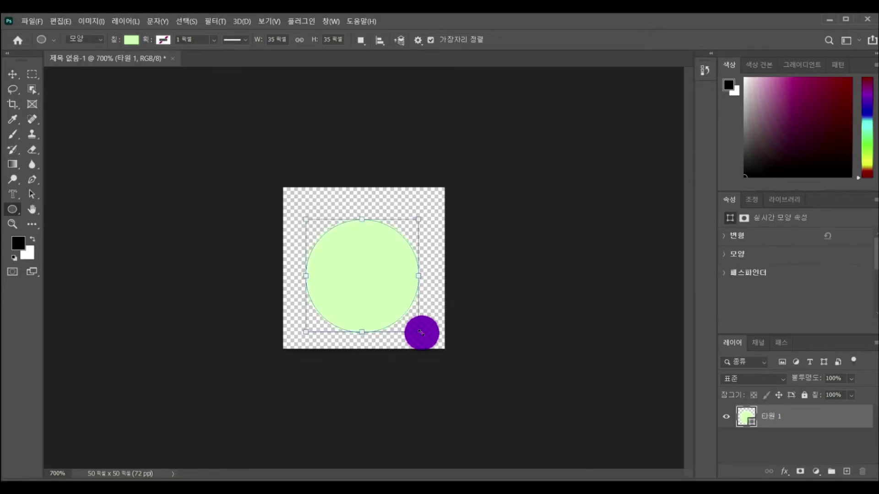
{"action": "key", "text": "Return"}
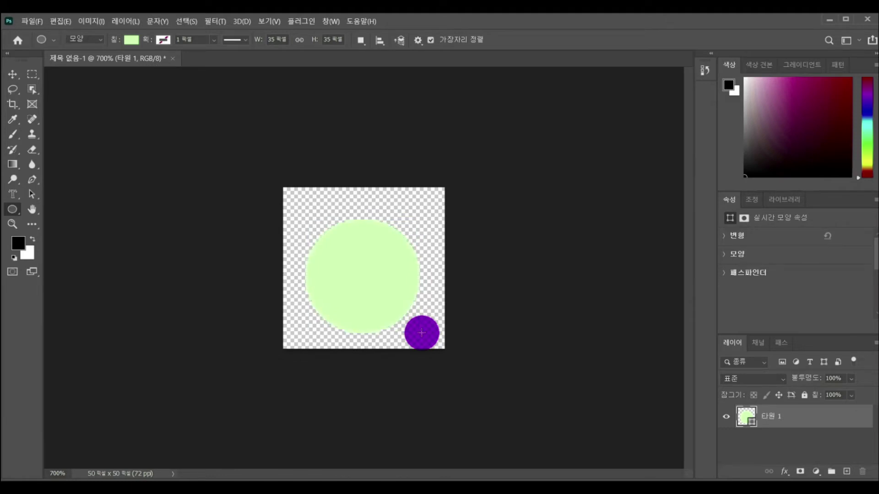
{"action": "left_click", "coordinate": [11, 78]}
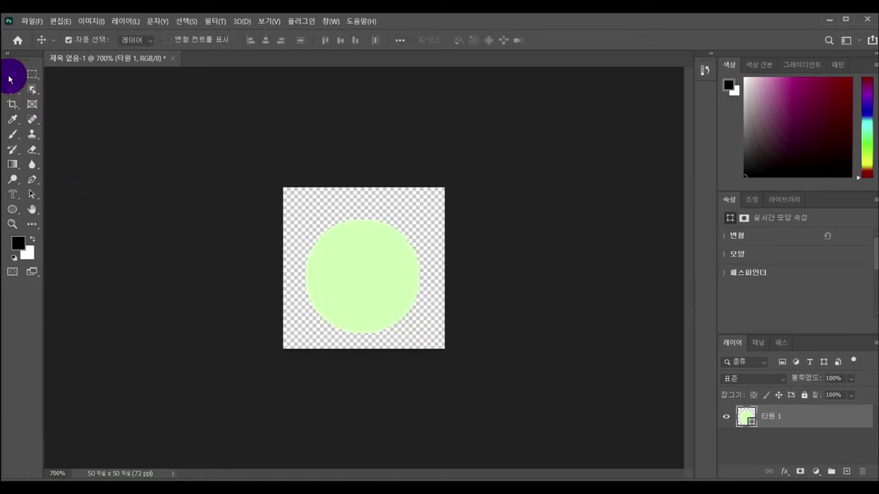
{"action": "left_click_drag", "start_coordinate": [365, 274], "coordinate": [362, 264]}
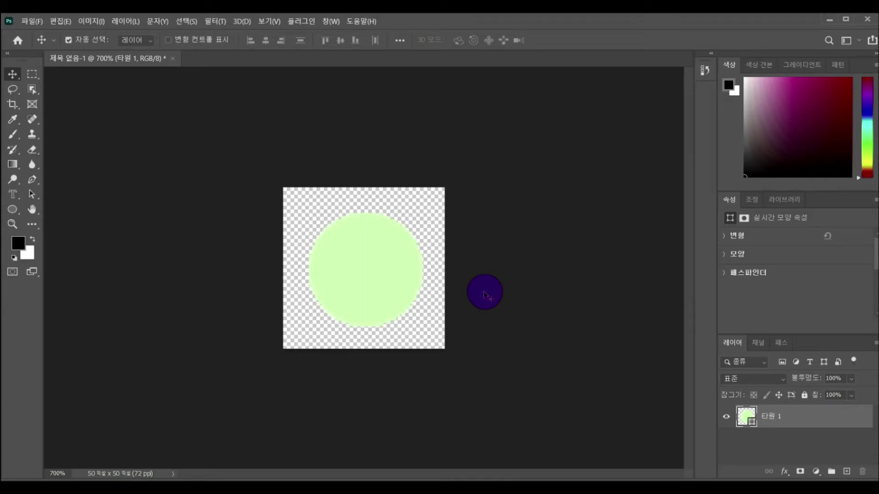
Step: Define the green circle as a pattern named 라운드
{"action": "left_click", "coordinate": [66, 21]}
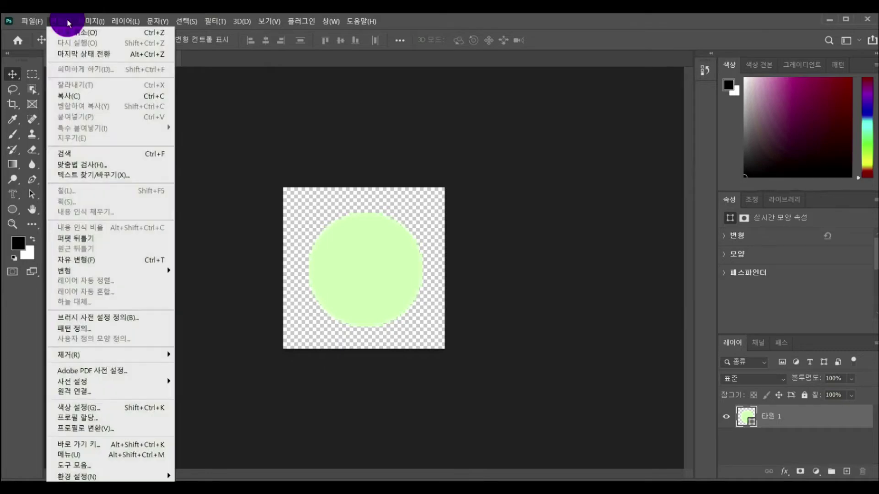
{"action": "left_click", "coordinate": [125, 329]}
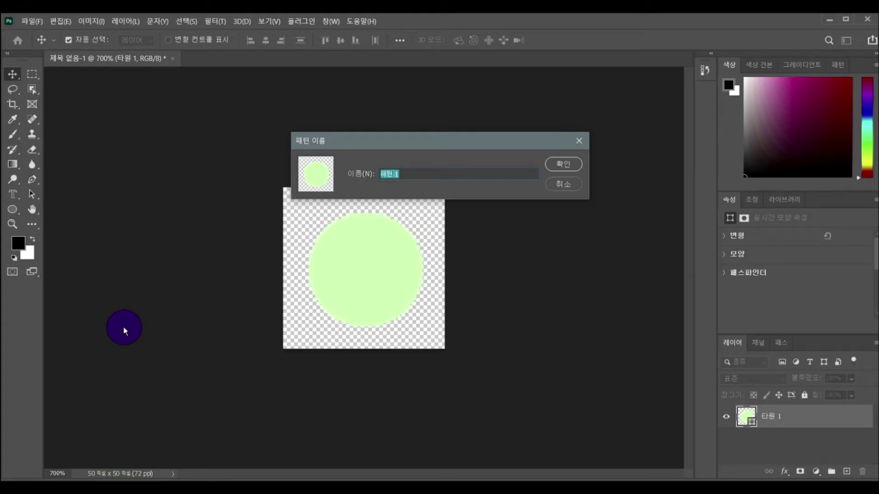
{"action": "left_click", "coordinate": [415, 176]}
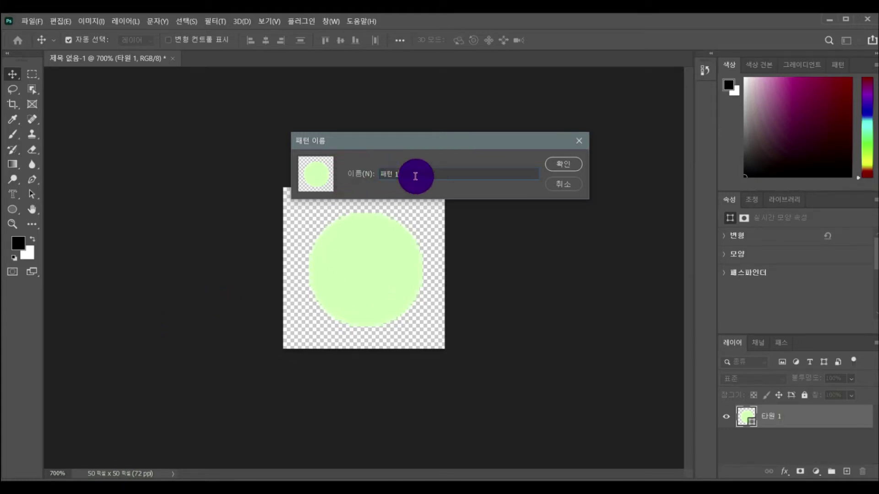
{"action": "key", "text": "BackSpace"}
{"action": "key", "text": "BackSpace"}
{"action": "type", "text": "라운드"}
{"action": "left_click", "coordinate": [572, 164]}
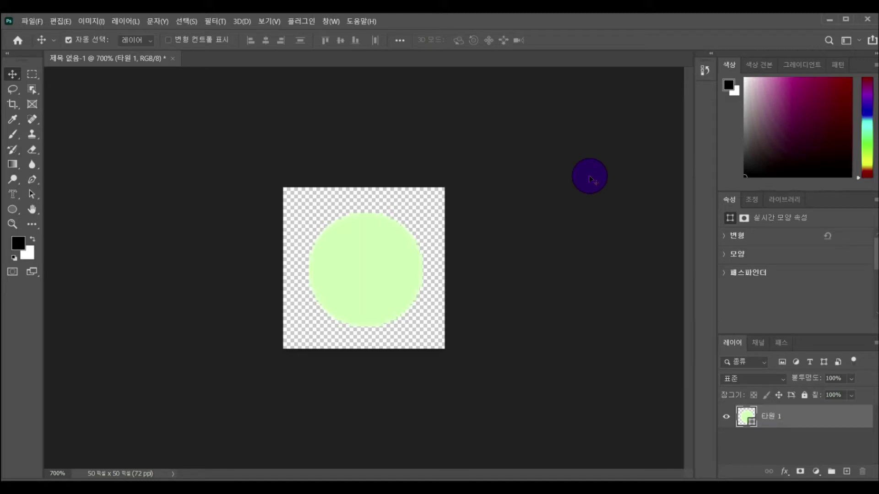
Step: Create a second document, 1200 x 960 pixels at 72 ppi, with a white background
{"action": "left_click", "coordinate": [32, 22]}
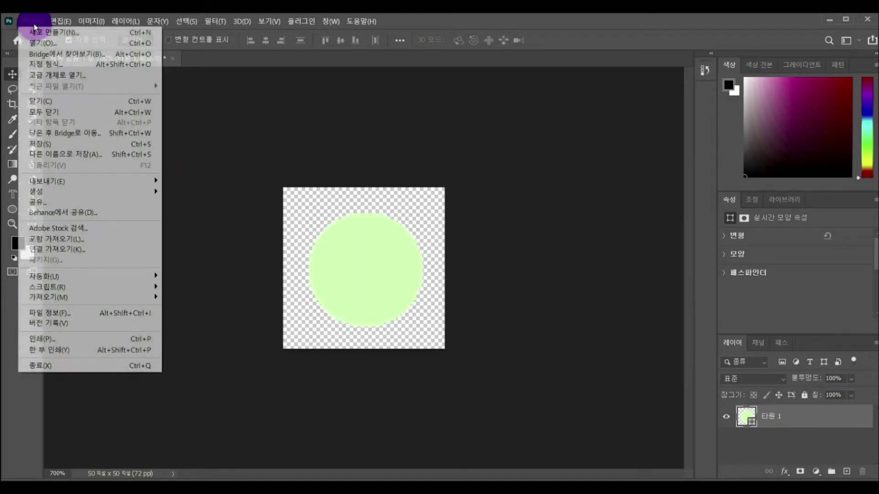
{"action": "left_click", "coordinate": [39, 33]}
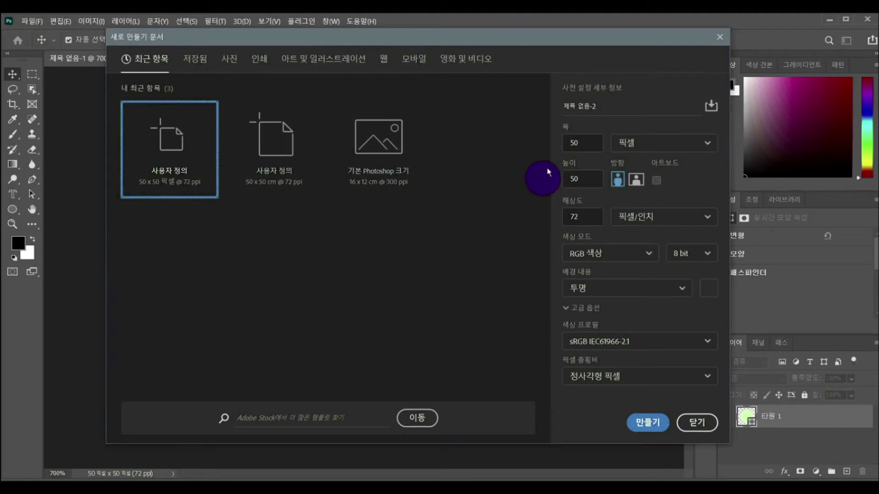
{"action": "left_click_drag", "start_coordinate": [581, 141], "coordinate": [557, 142]}
{"action": "type", "text": "1200"}
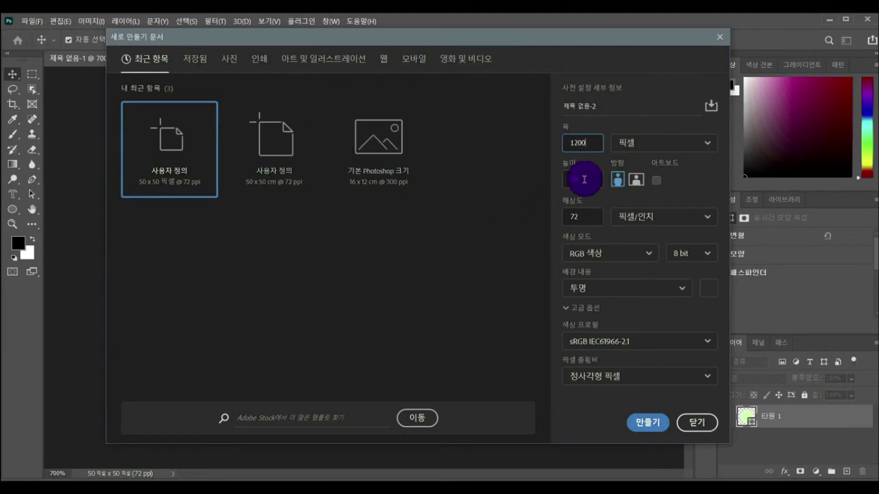
{"action": "left_click_drag", "start_coordinate": [585, 179], "coordinate": [566, 178]}
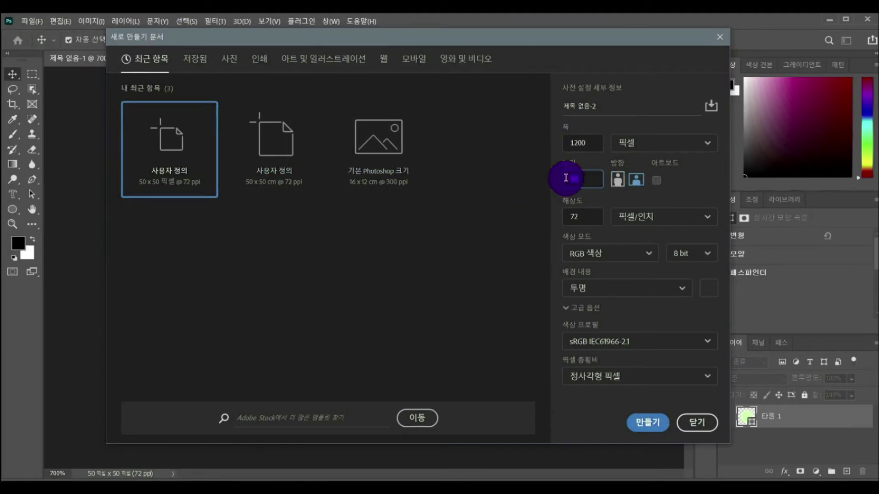
{"action": "type", "text": "8"}
{"action": "type", "text": "60"}
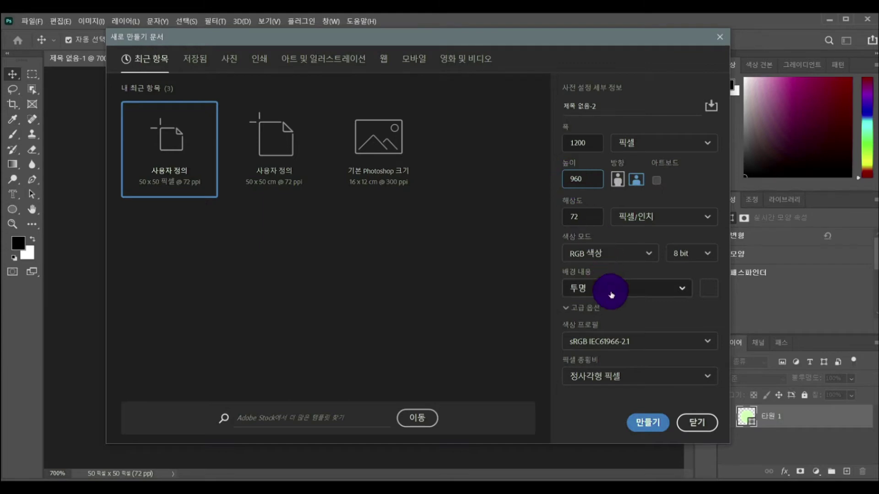
{"action": "left_click", "coordinate": [610, 292]}
{"action": "left_click", "coordinate": [611, 319]}
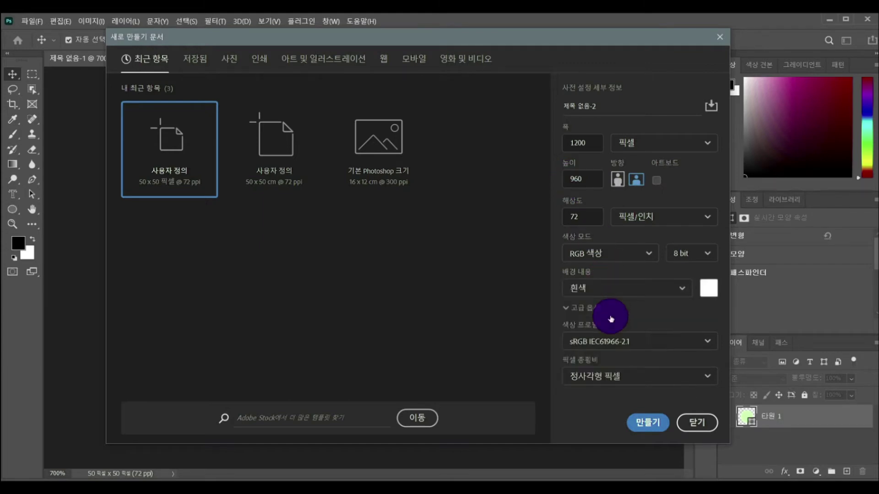
{"action": "left_click", "coordinate": [646, 423]}
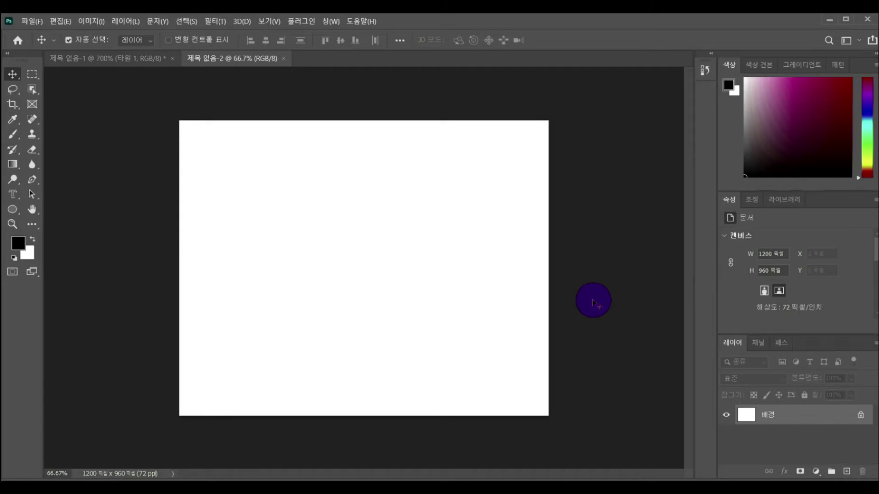
Step: Add a new layer above the background and set the Fill command's contents to Pattern for it
{"action": "left_click", "coordinate": [847, 473]}
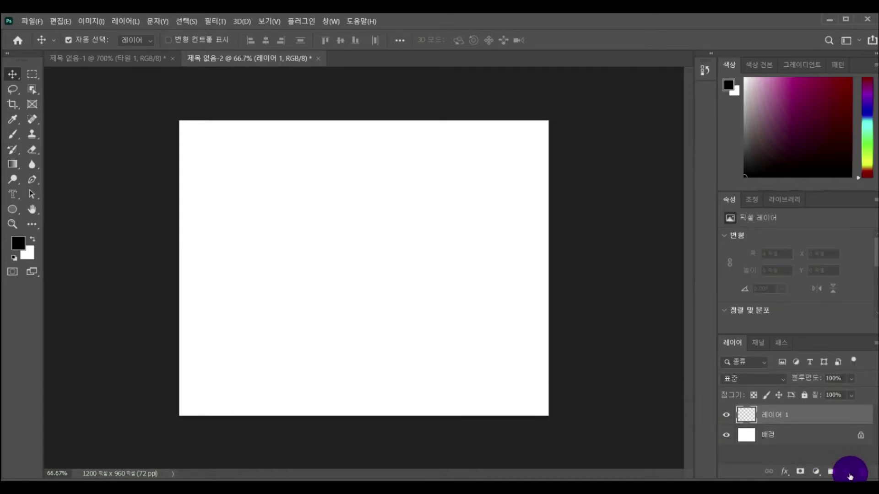
{"action": "left_click", "coordinate": [60, 21]}
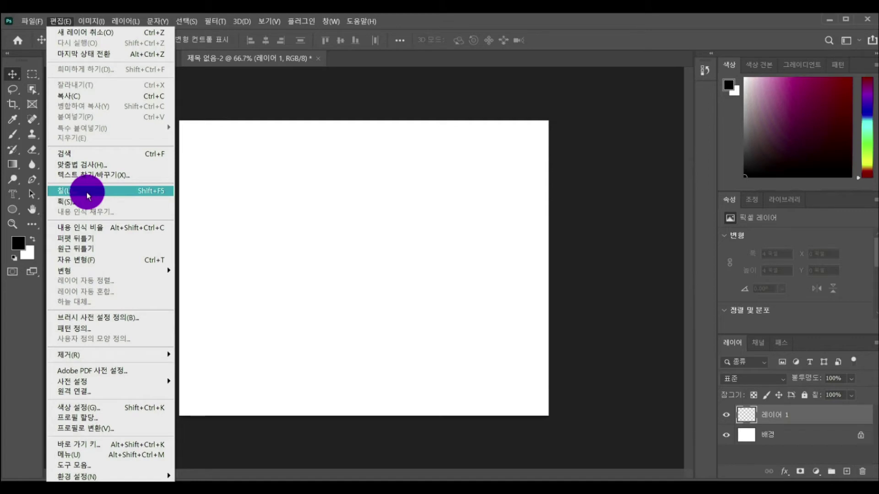
{"action": "left_click", "coordinate": [89, 196]}
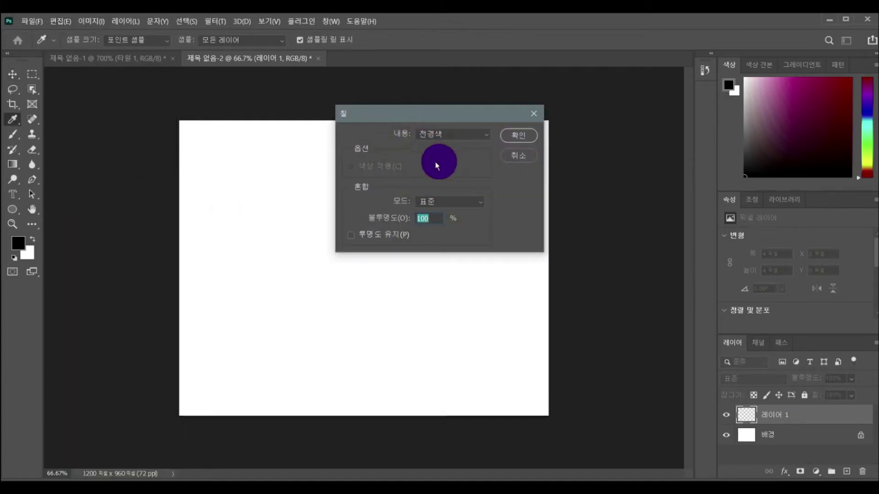
{"action": "left_click", "coordinate": [487, 136]}
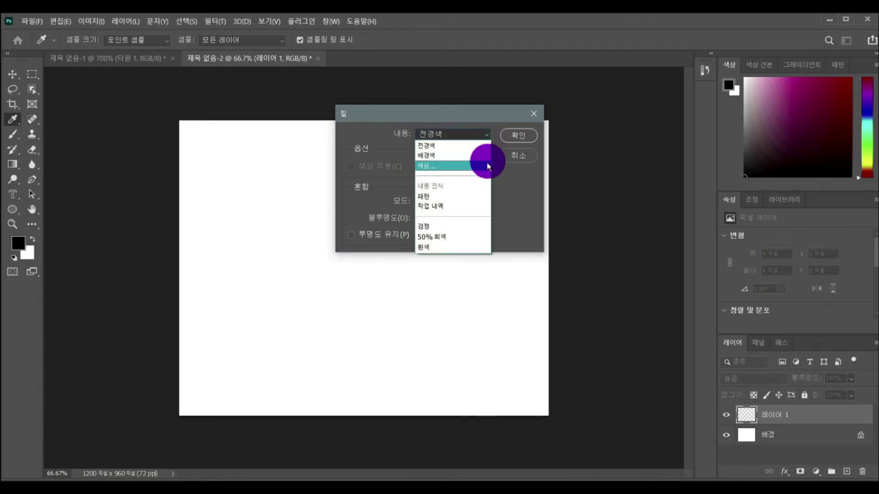
{"action": "left_click", "coordinate": [487, 199]}
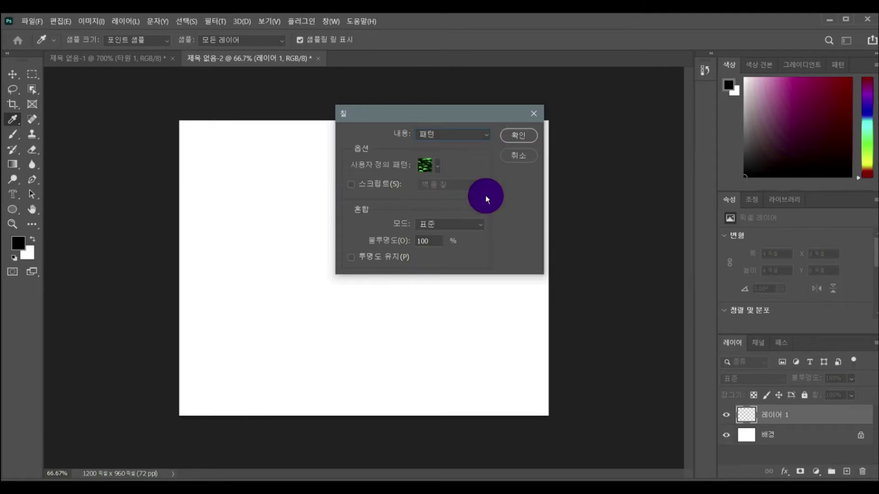
Step: Choose the green circle custom pattern for the fill and apply it to the new layer
{"action": "left_click", "coordinate": [438, 168]}
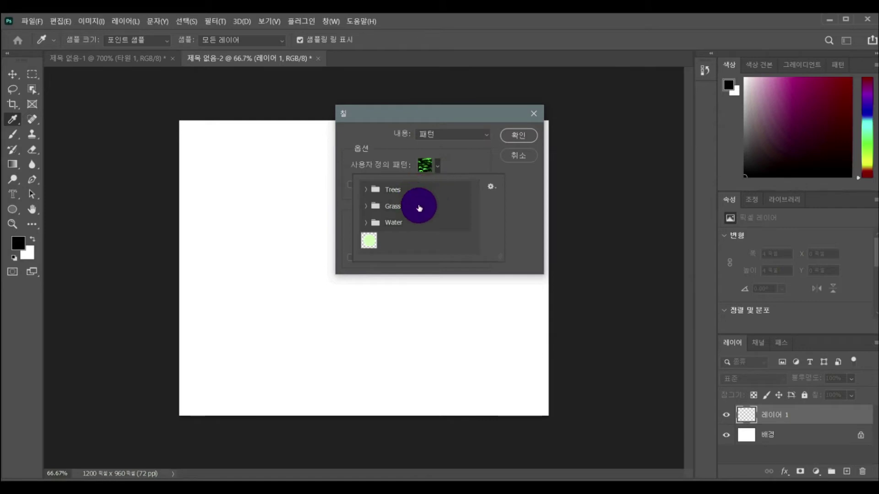
{"action": "left_click", "coordinate": [365, 189]}
{"action": "left_click", "coordinate": [365, 222]}
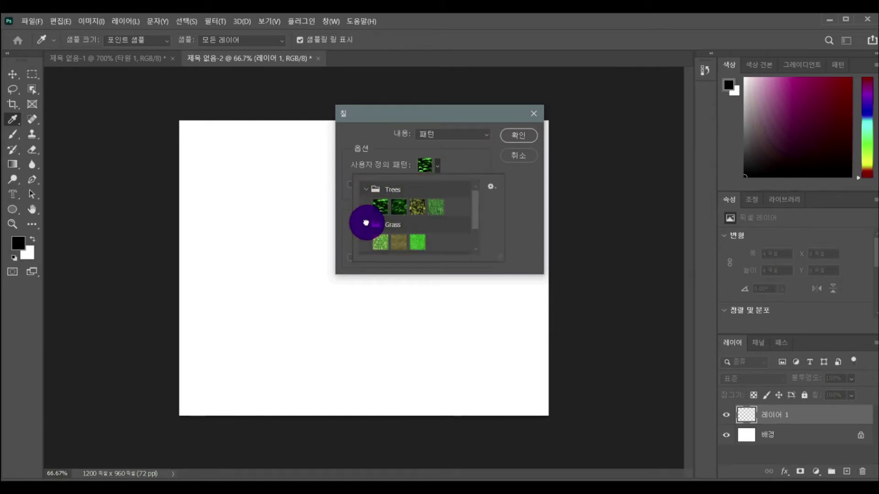
{"action": "left_click", "coordinate": [366, 225]}
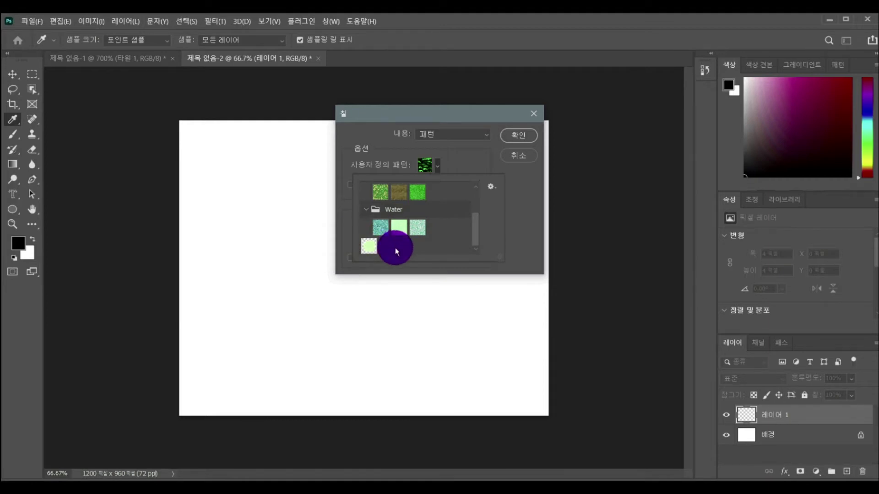
{"action": "left_click", "coordinate": [369, 245]}
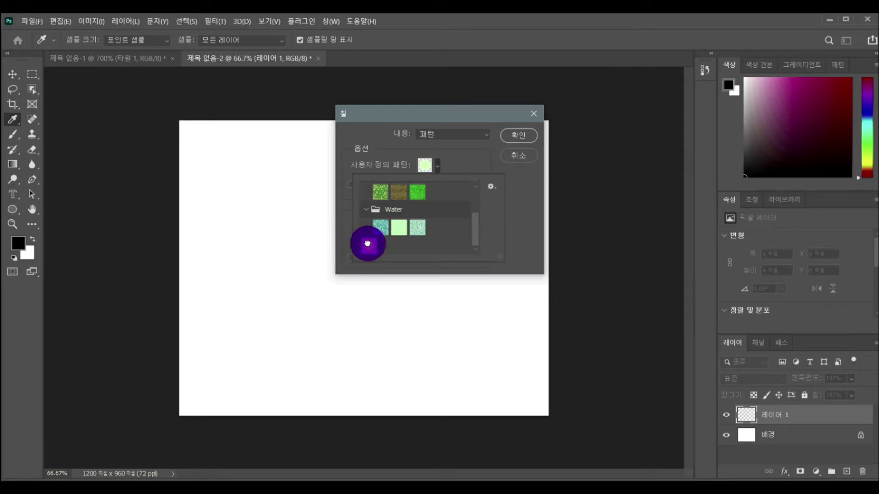
{"action": "left_click", "coordinate": [519, 130]}
{"action": "left_click", "coordinate": [518, 132]}
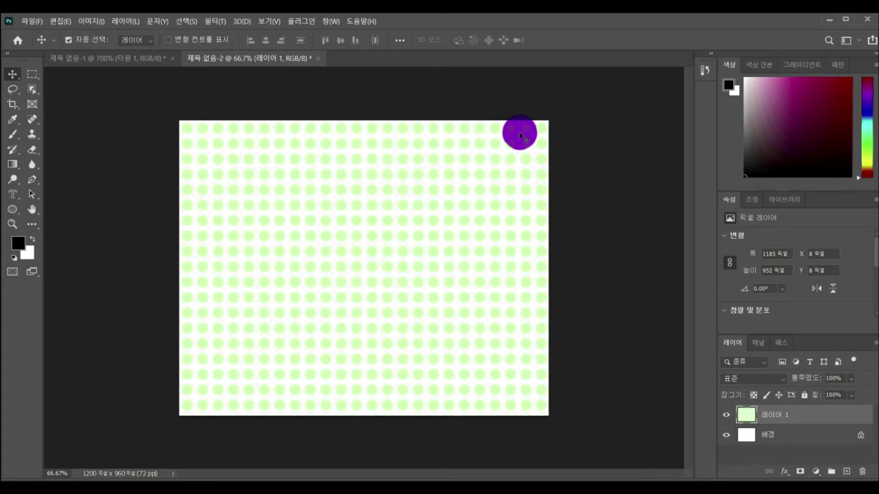
Step: Delete the pattern-filled layer and add a new blank layer above the background
{"action": "key", "text": "Delete"}
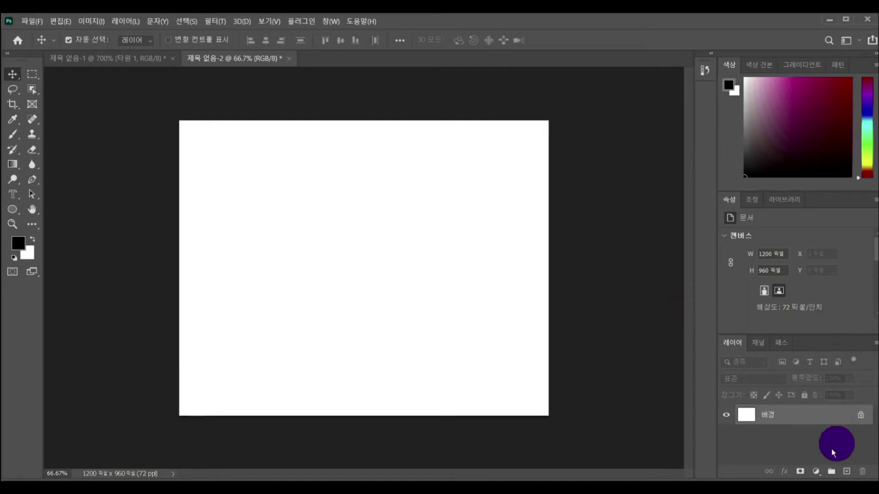
{"action": "left_click", "coordinate": [848, 475]}
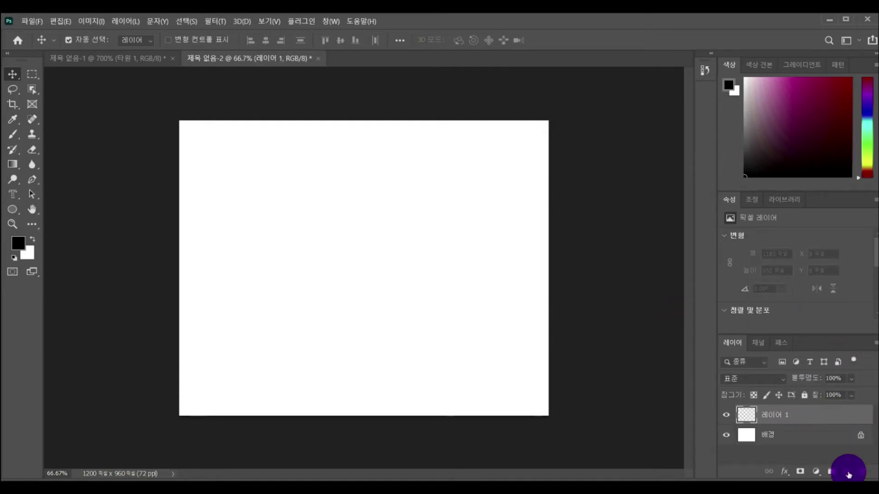
Step: Fill the blank layer with the green circle pattern using the Paint Bucket tool with its source set to Pattern
{"action": "left_click", "coordinate": [18, 164]}
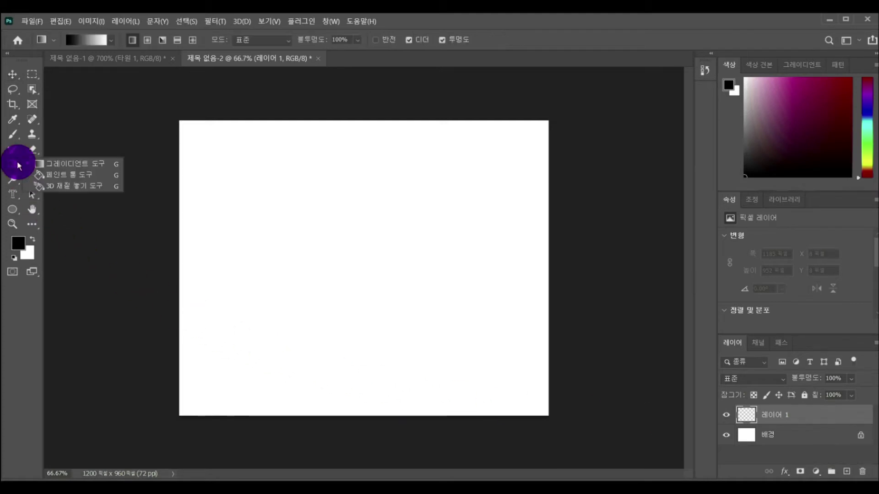
{"action": "left_click", "coordinate": [80, 174]}
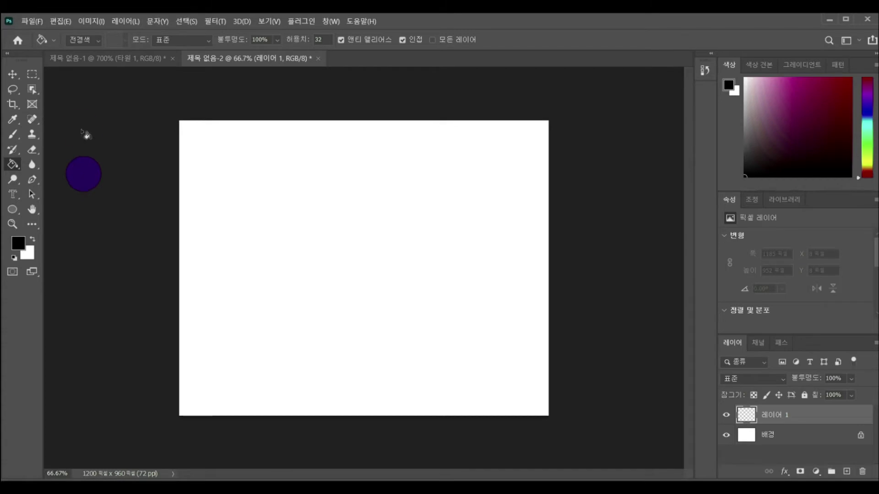
{"action": "left_click", "coordinate": [98, 40]}
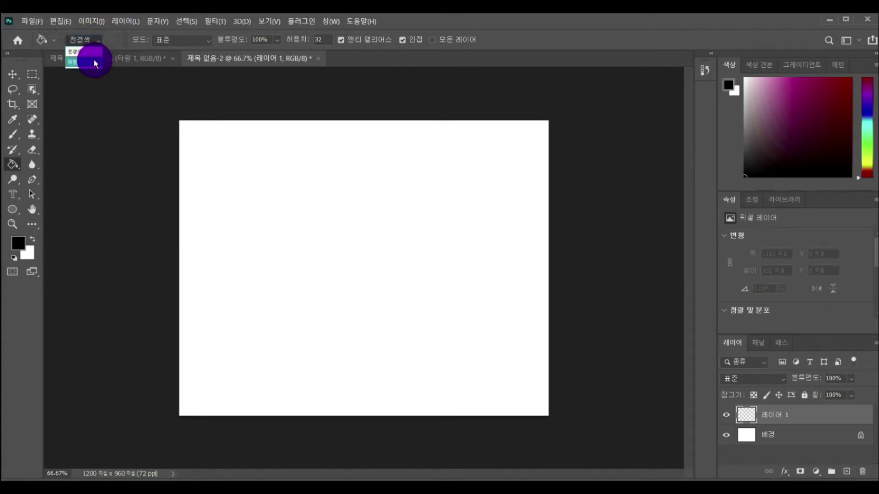
{"action": "left_click", "coordinate": [94, 60]}
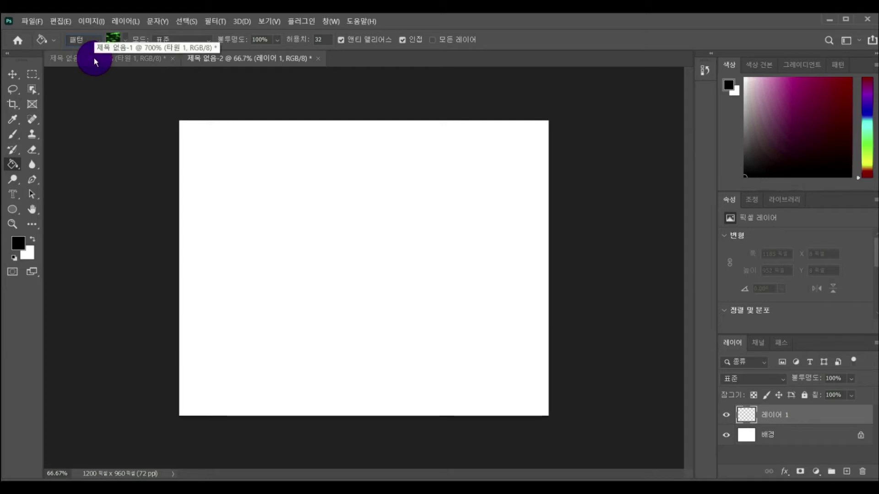
{"action": "left_click", "coordinate": [123, 42]}
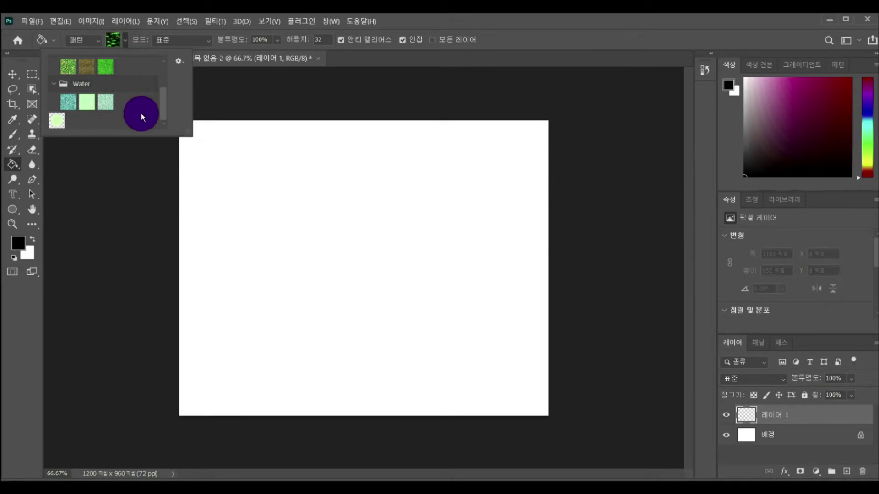
{"action": "left_click", "coordinate": [55, 121]}
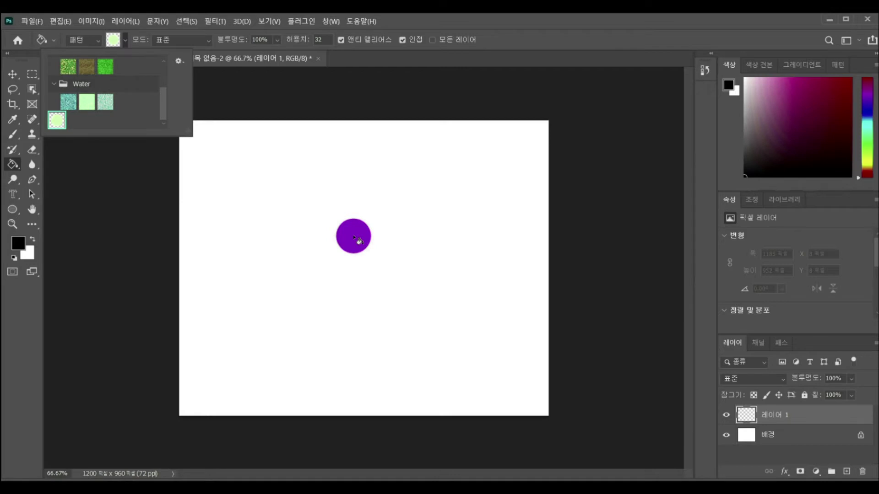
{"action": "left_click", "coordinate": [353, 236]}
{"action": "left_click", "coordinate": [354, 236]}
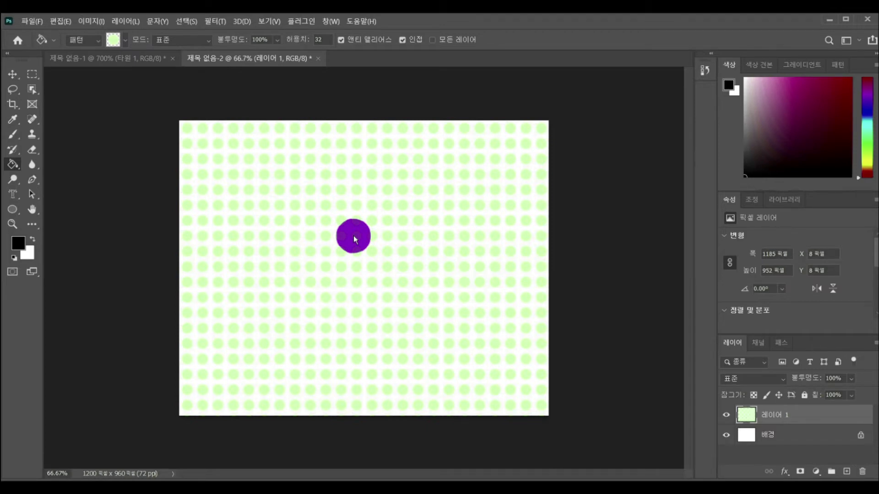
{"action": "key", "text": "v"}
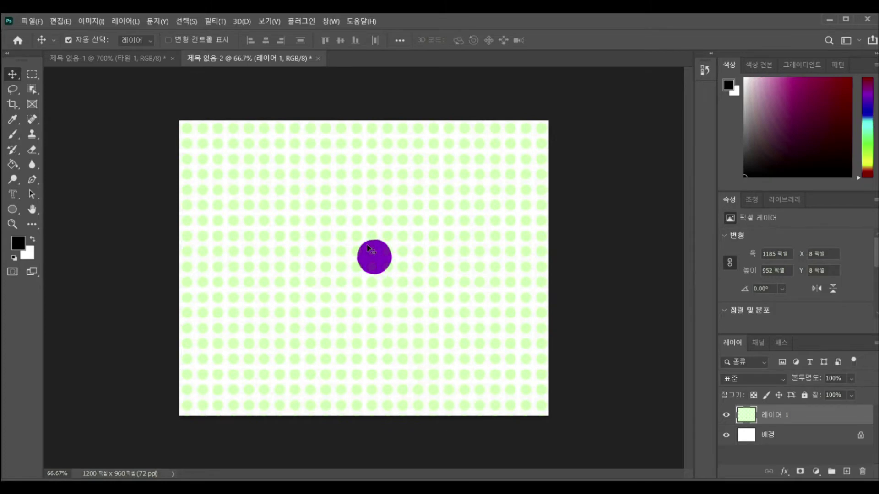
Step: Start the Ripple distortion filter on the pattern layer and set its amount to 787%
{"action": "left_click", "coordinate": [217, 21]}
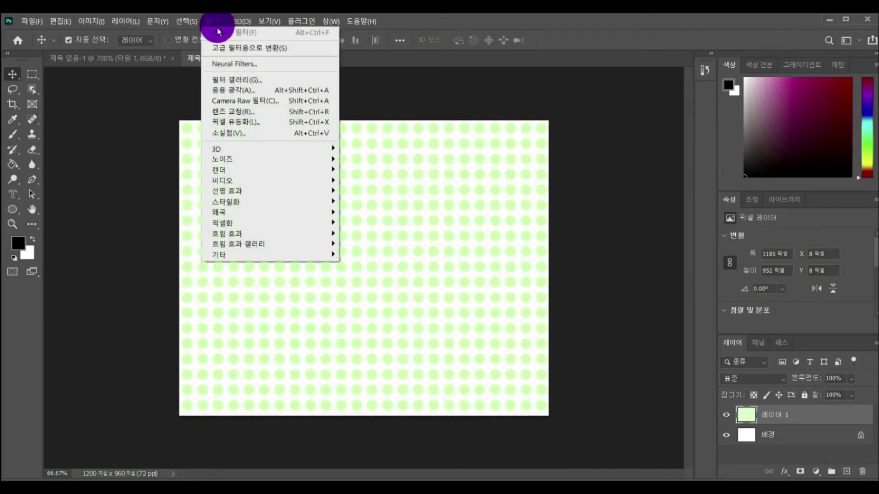
{"action": "mouse_move", "coordinate": [257, 213]}
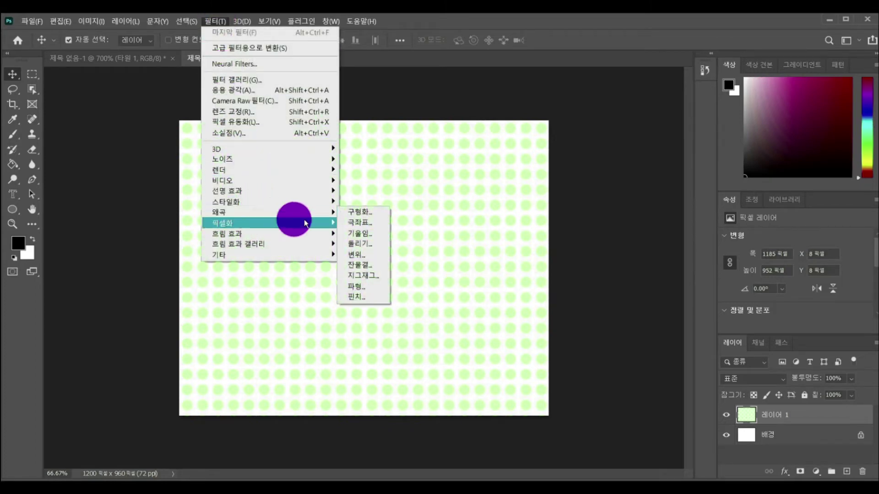
{"action": "left_click", "coordinate": [373, 266]}
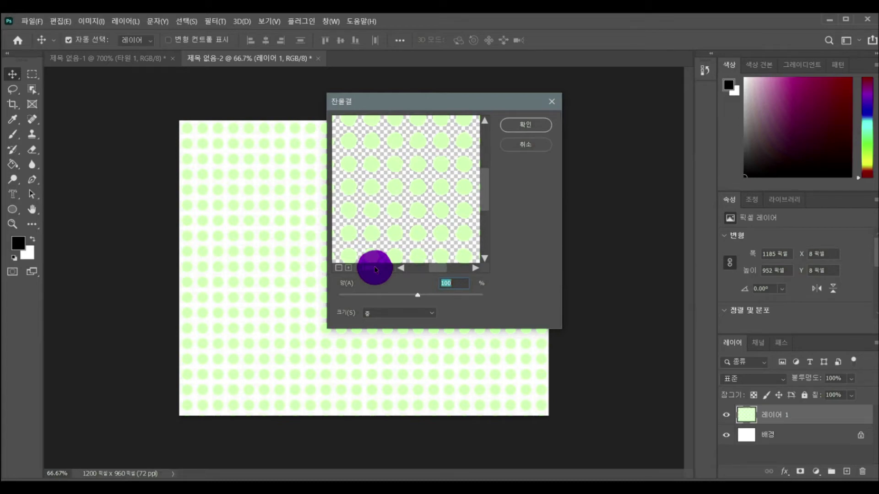
{"action": "left_click_drag", "start_coordinate": [418, 295], "coordinate": [468, 296]}
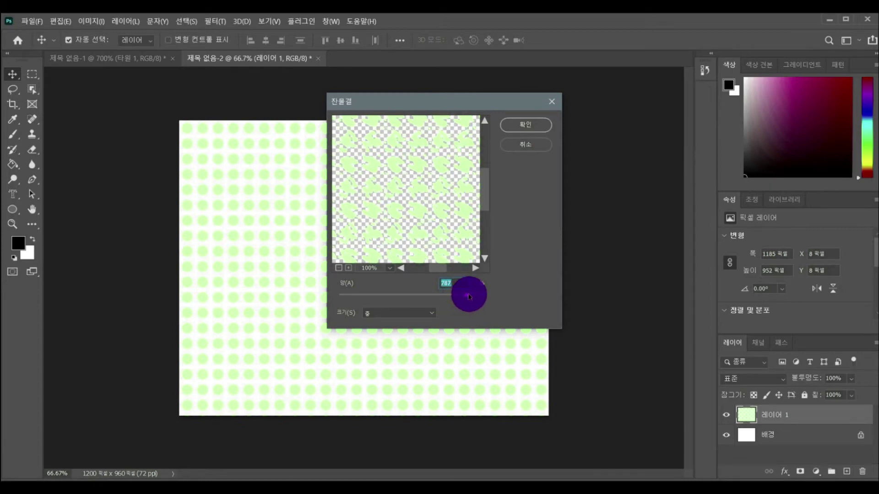
Step: Preview the small, medium and large ripple sizes and apply the filter with the medium size
{"action": "left_click", "coordinate": [436, 316]}
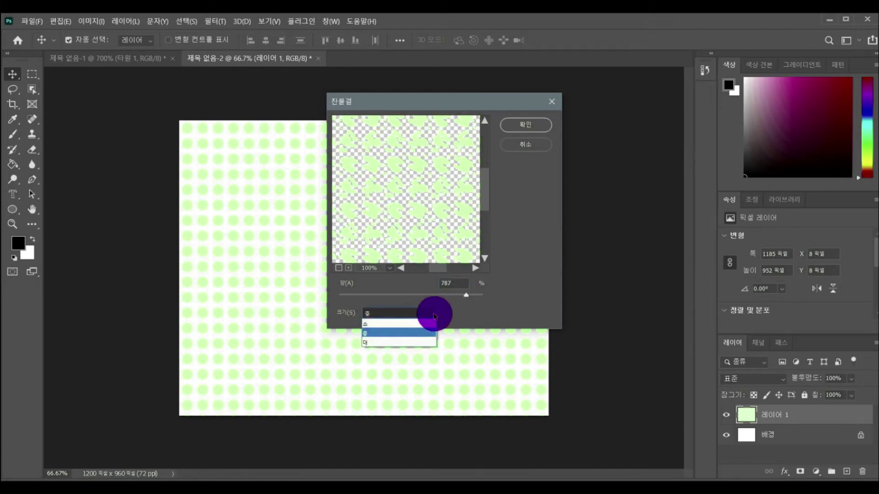
{"action": "left_click", "coordinate": [416, 323]}
{"action": "left_click", "coordinate": [416, 315]}
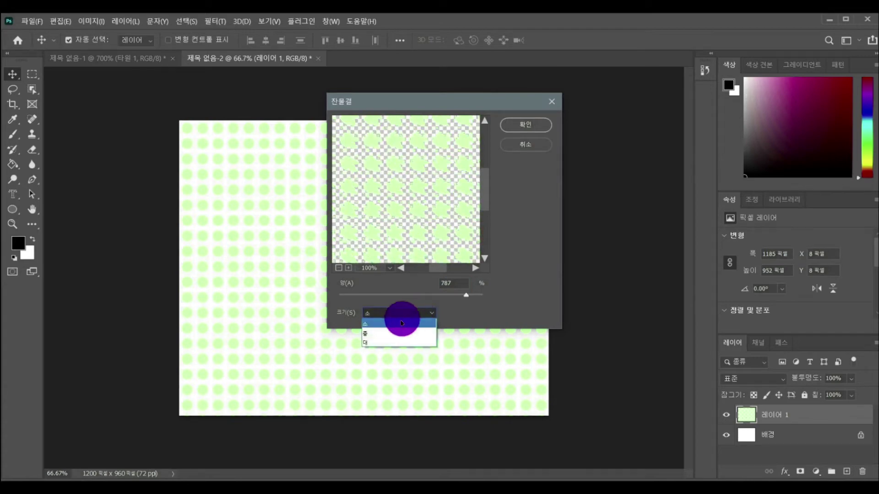
{"action": "left_click", "coordinate": [389, 332]}
{"action": "left_click", "coordinate": [389, 314]}
{"action": "left_click", "coordinate": [374, 342]}
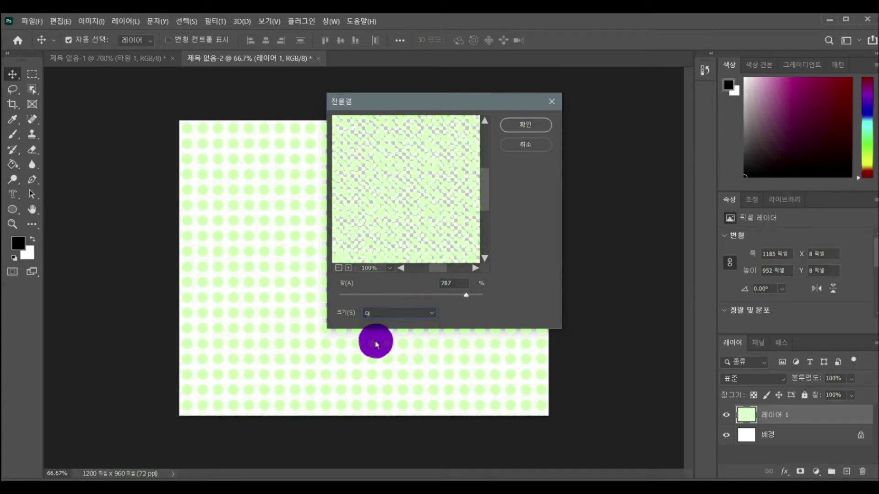
{"action": "left_click", "coordinate": [378, 314]}
{"action": "left_click", "coordinate": [374, 337]}
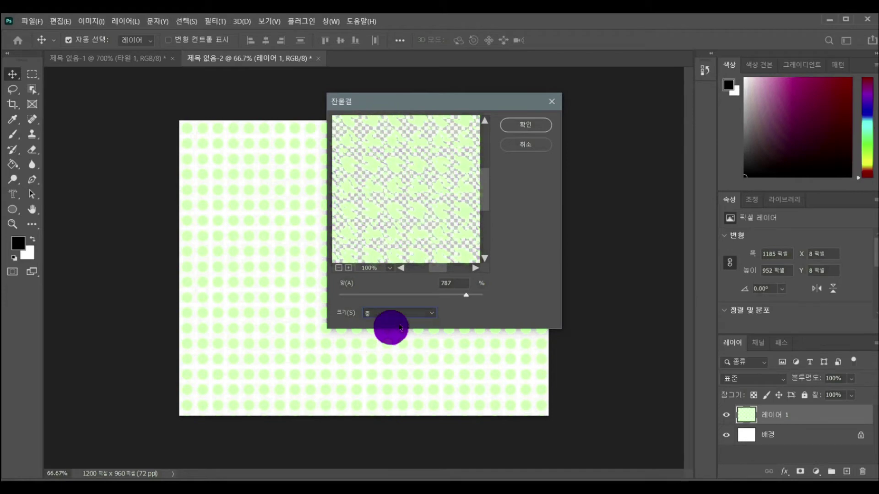
{"action": "left_click", "coordinate": [525, 125]}
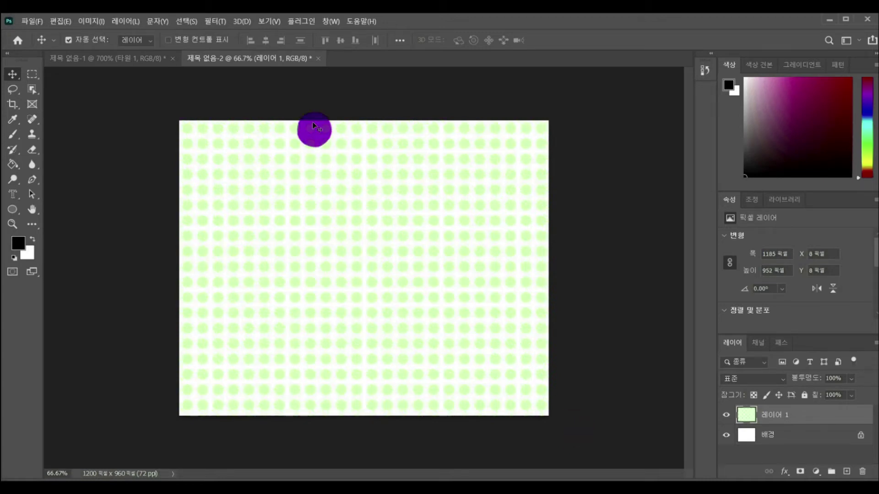
Step: Apply the Mosaic pixelate filter to the pattern layer with a cell size of 30
{"action": "left_click", "coordinate": [215, 21]}
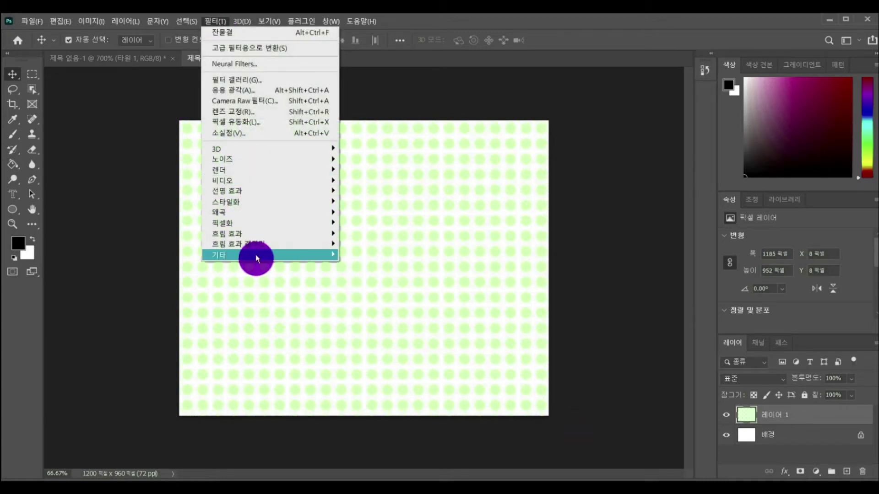
{"action": "mouse_move", "coordinate": [257, 227]}
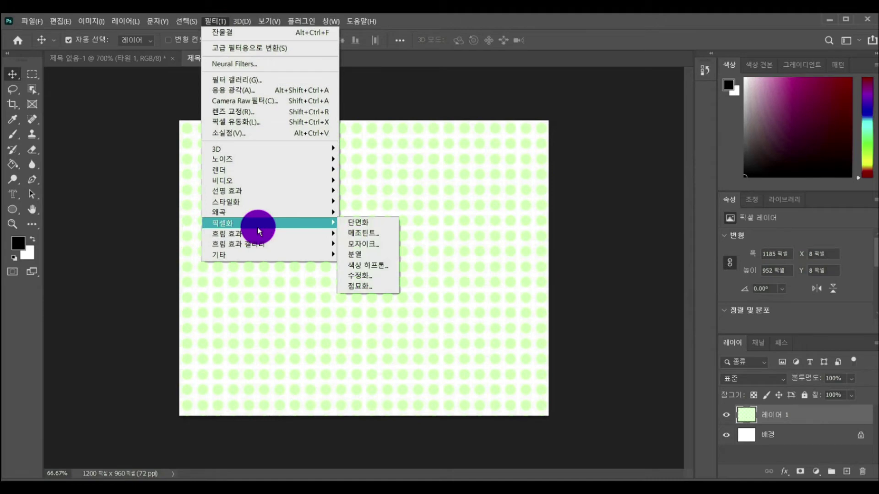
{"action": "left_click", "coordinate": [355, 243]}
{"action": "left_click_drag", "start_coordinate": [350, 278], "coordinate": [361, 278]}
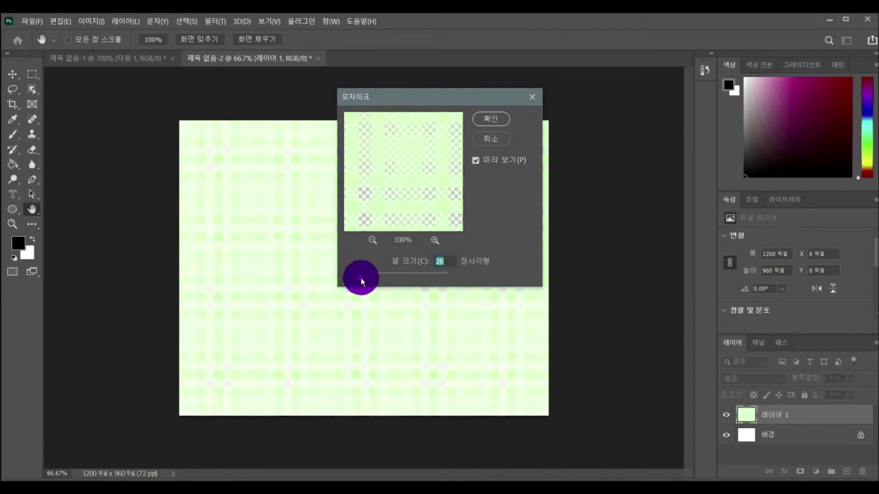
{"action": "type", "text": "30"}
{"action": "left_click", "coordinate": [494, 121]}
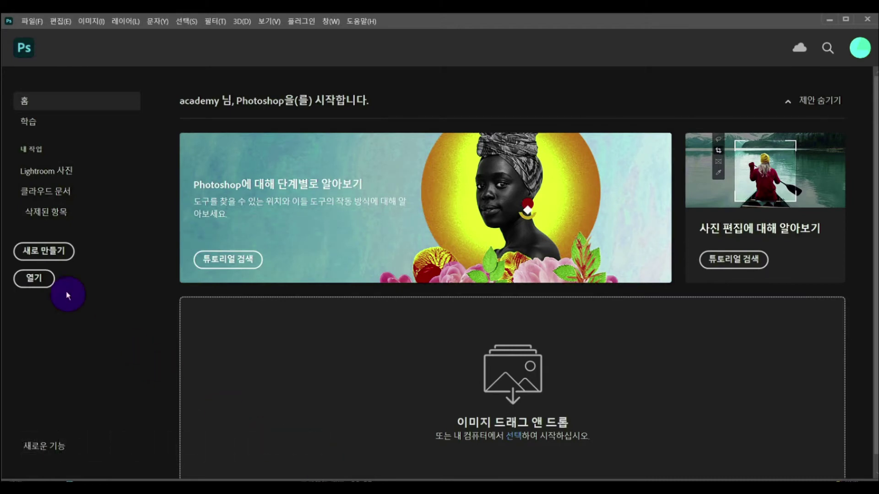
Step: Create a new document of 30 x 30 pixels at 72 ppi with a transparent background
{"action": "left_click", "coordinate": [49, 251]}
{"action": "left_click_drag", "start_coordinate": [587, 146], "coordinate": [564, 139]}
{"action": "type", "text": "30"}
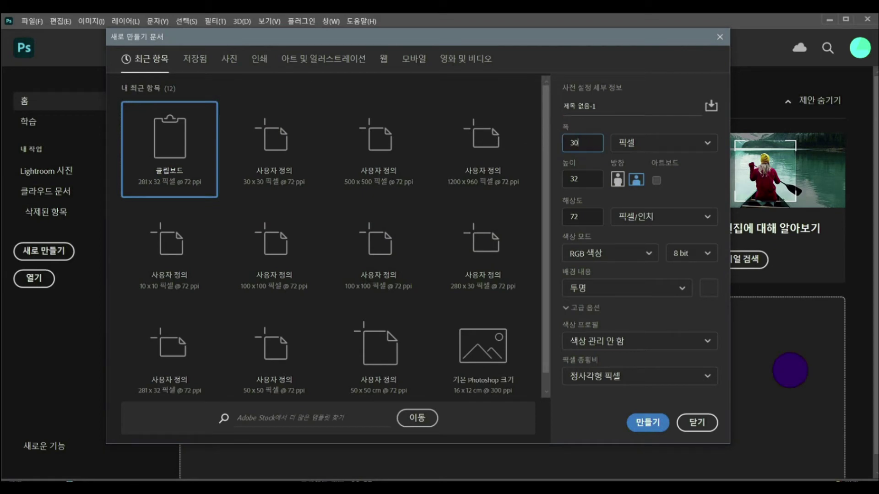
{"action": "left_click_drag", "start_coordinate": [585, 180], "coordinate": [568, 176]}
{"action": "type", "text": "30"}
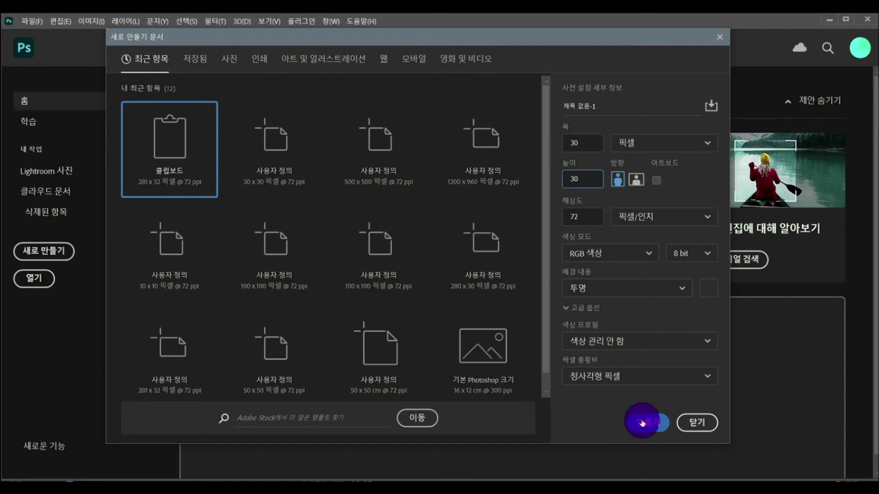
{"action": "left_click", "coordinate": [642, 421]}
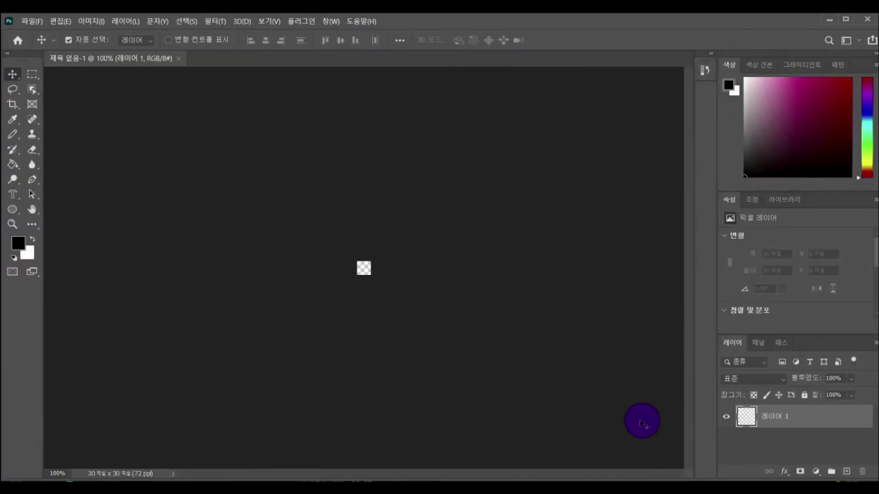
Step: Draw a 1-pixel black dot in the canvas's lower-left corner with the Pencil tool
{"action": "scroll", "coordinate": [556, 389], "scroll_direction": "up", "scroll_amount": 3}
{"action": "scroll", "coordinate": [556, 389], "scroll_direction": "up", "scroll_amount": 5}
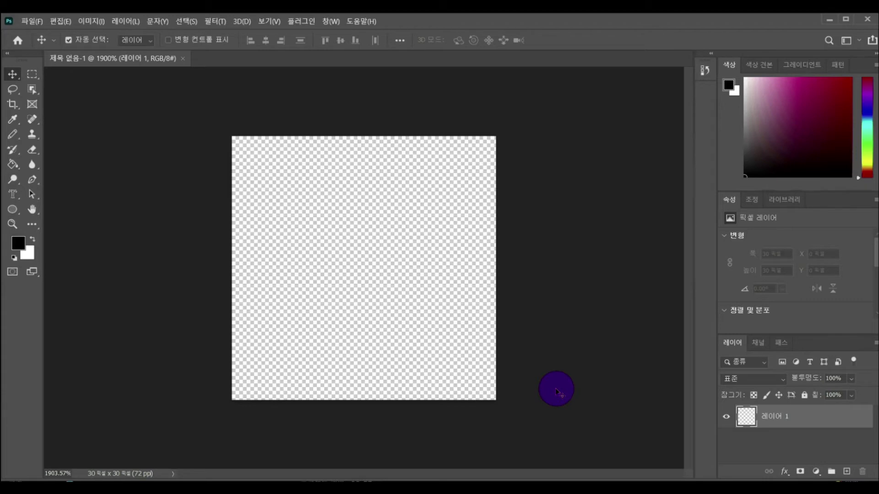
{"action": "left_click", "coordinate": [12, 133]}
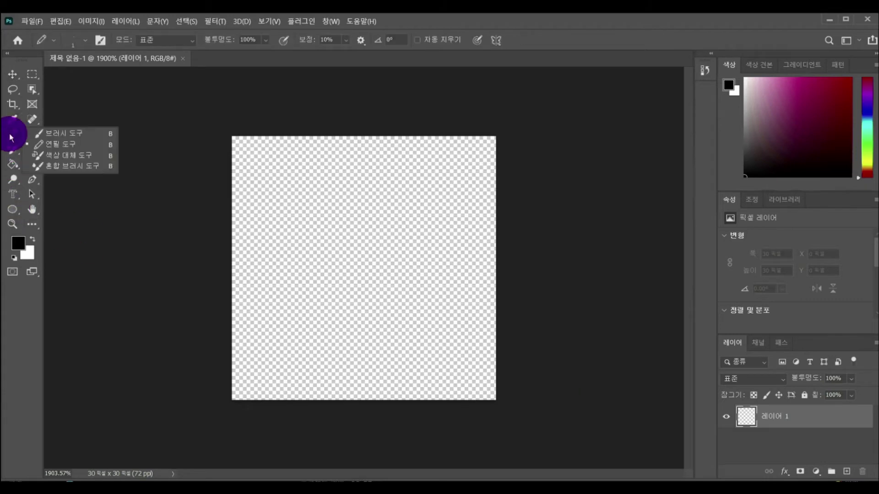
{"action": "left_click", "coordinate": [72, 147]}
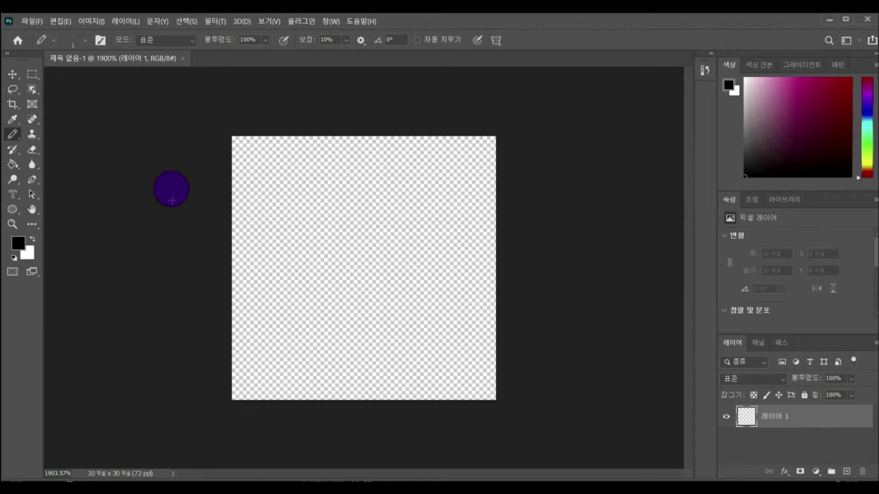
{"action": "left_click", "coordinate": [235, 396]}
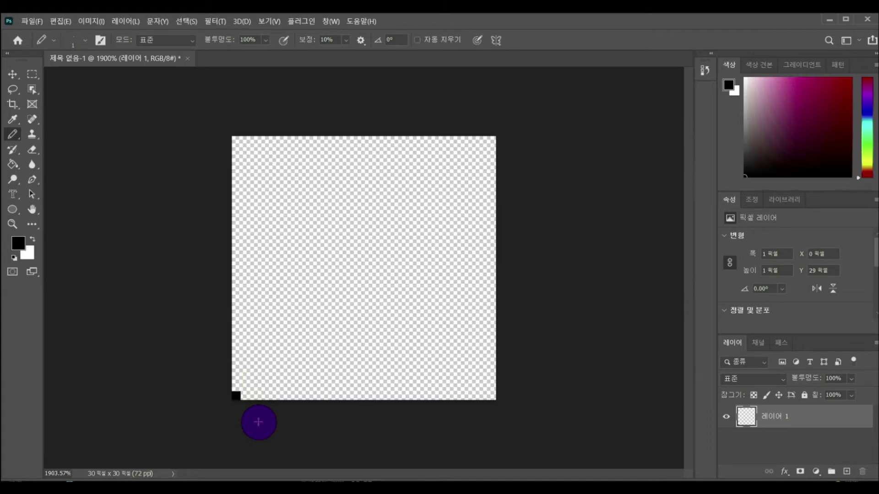
{"action": "left_click", "coordinate": [490, 139], "text": "shift"}
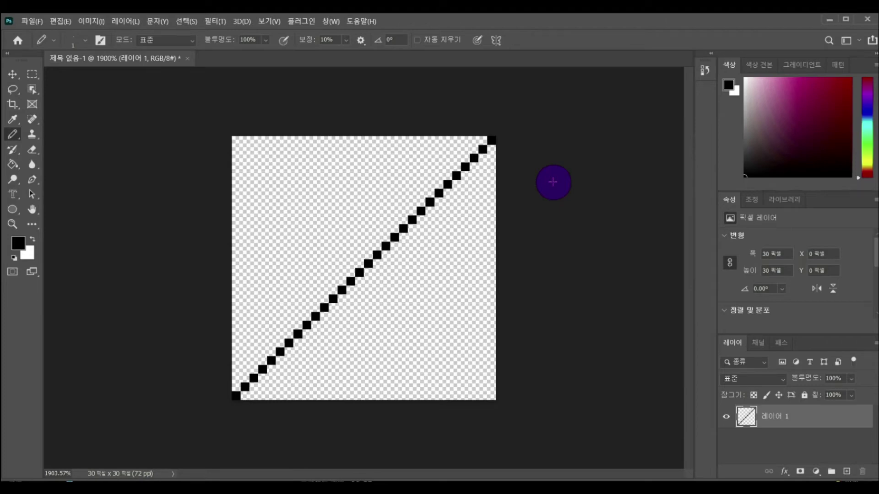
{"action": "key", "text": "ctrl+z"}
{"action": "key", "text": "ctrl+z"}
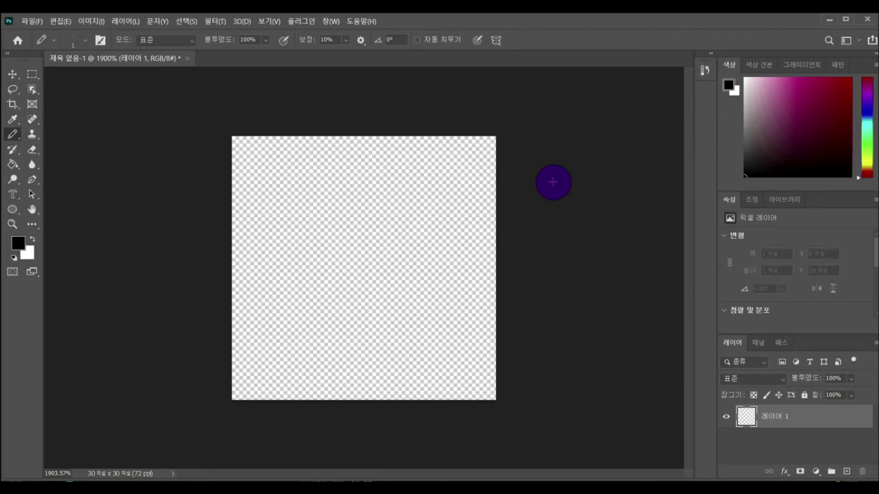
Step: Draw a 1-pixel black diagonal line from the canvas's lower-left to upper-right corner and define it as a pattern named 빗금
{"action": "left_click", "coordinate": [235, 395]}
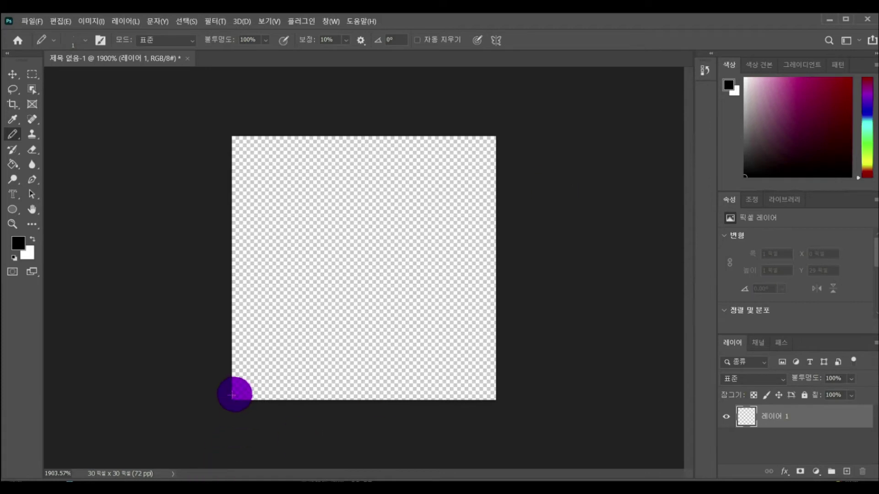
{"action": "left_click", "coordinate": [491, 141], "text": "shift"}
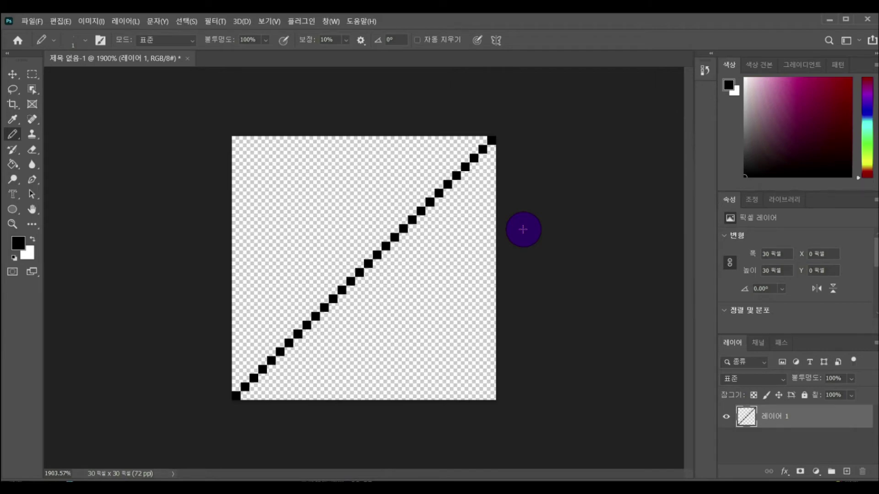
{"action": "left_click", "coordinate": [61, 21]}
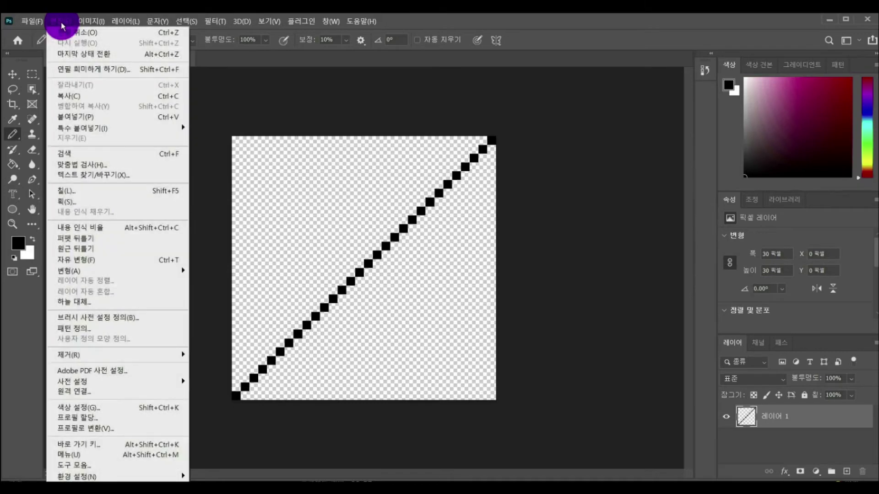
{"action": "left_click", "coordinate": [95, 328]}
{"action": "key", "text": "BackSpace"}
{"action": "type", "text": "비ㅅ"}
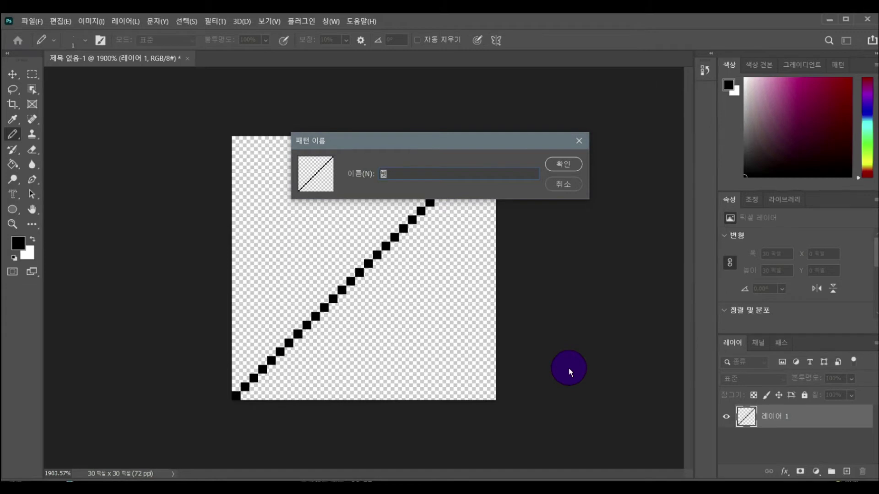
{"action": "type", "text": "금"}
{"action": "left_click", "coordinate": [564, 163]}
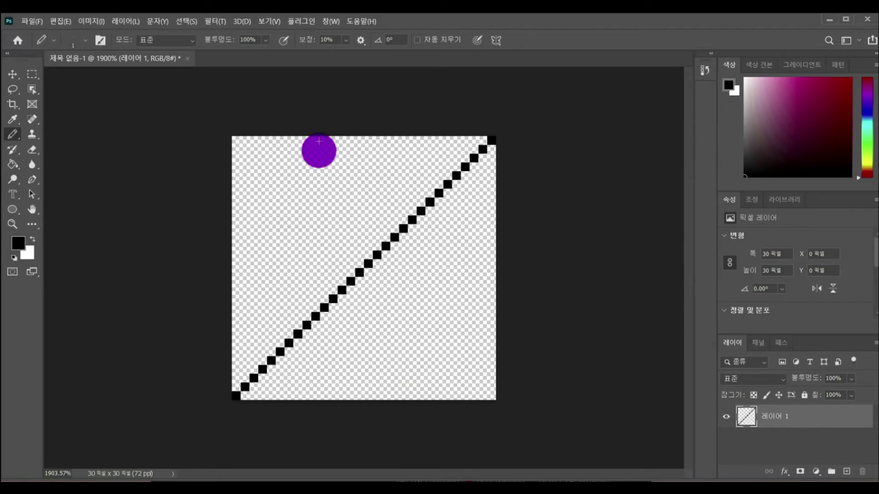
Step: Create a new document of 500 x 500 pixels at 72 ppi with a white background
{"action": "left_click", "coordinate": [32, 21]}
{"action": "left_click", "coordinate": [39, 31]}
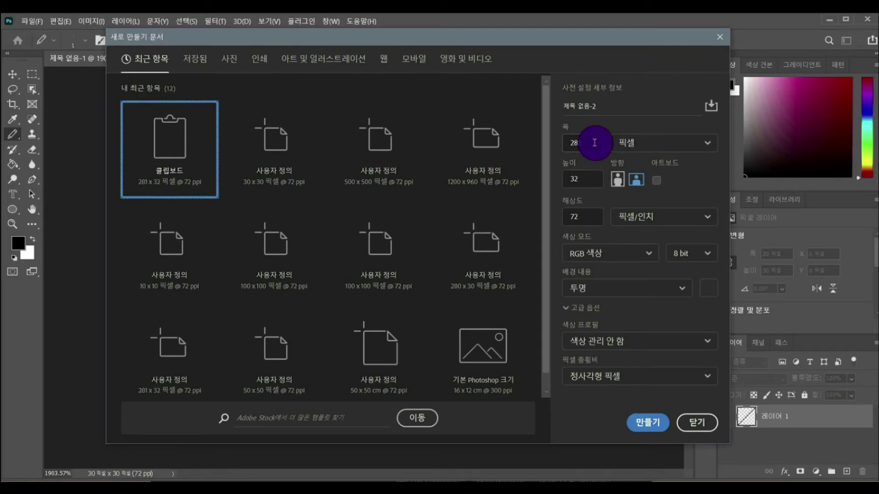
{"action": "left_click_drag", "start_coordinate": [594, 143], "coordinate": [568, 135]}
{"action": "type", "text": "1"}
{"action": "left_click_drag", "start_coordinate": [587, 177], "coordinate": [538, 169]}
{"action": "type", "text": "500"}
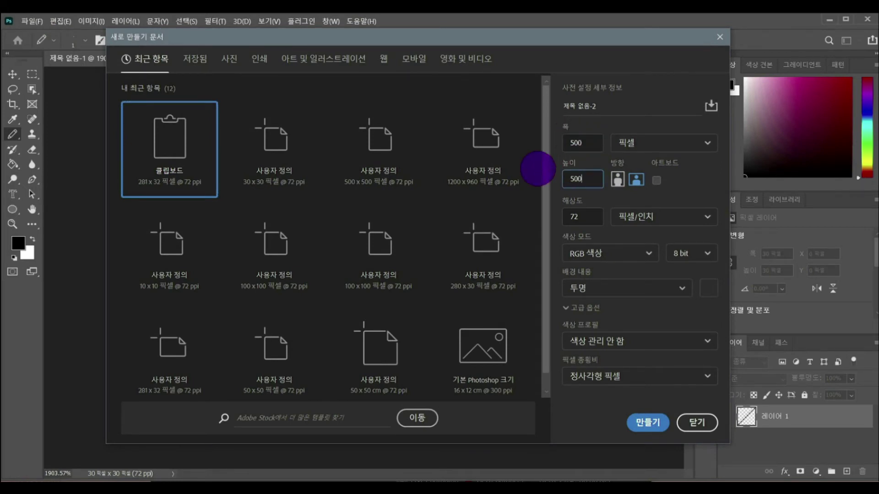
{"action": "left_click", "coordinate": [595, 291]}
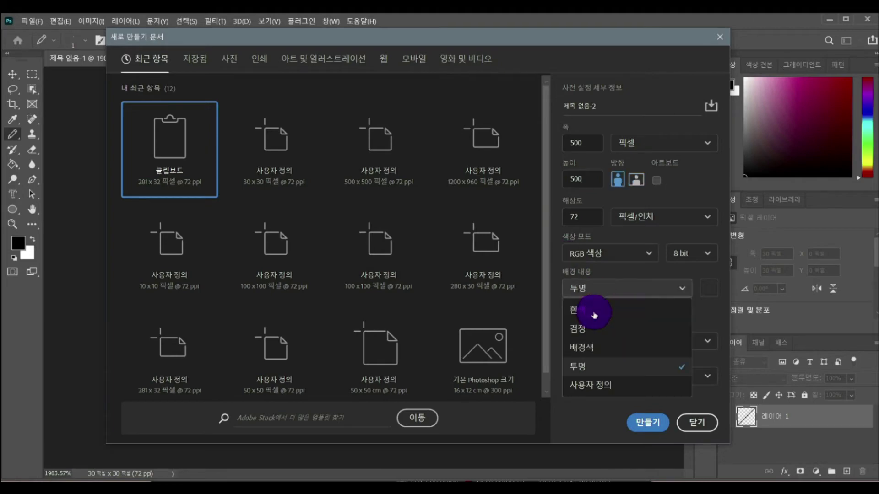
{"action": "left_click", "coordinate": [593, 315]}
{"action": "left_click", "coordinate": [643, 422]}
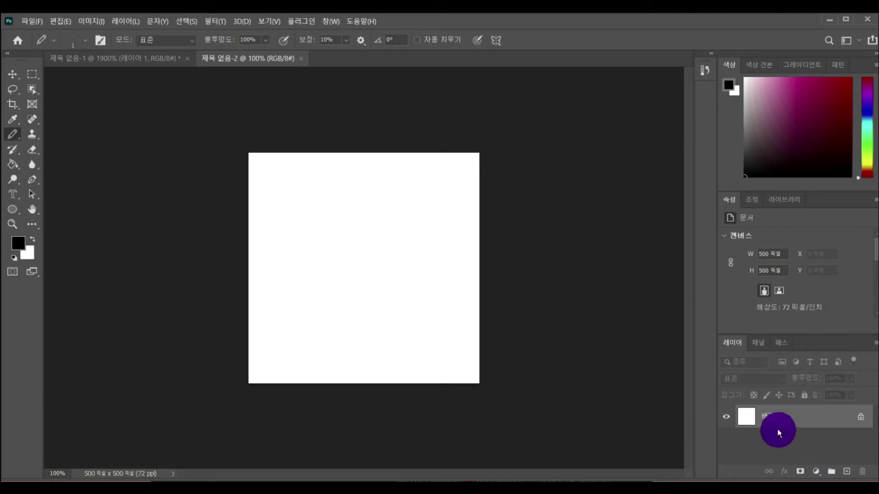
Step: Convert the background to a regular layer and give it a Pattern Overlay that uses the diagonal line pattern
{"action": "double_click", "coordinate": [772, 416]}
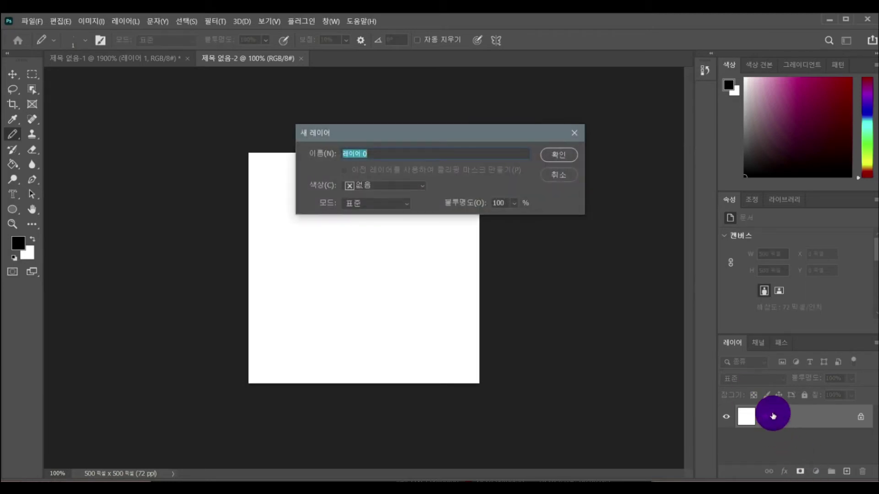
{"action": "left_click", "coordinate": [564, 154]}
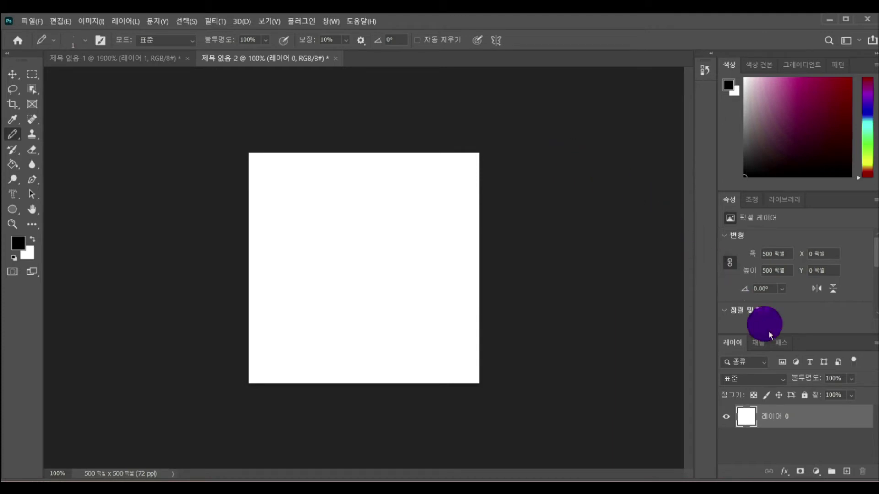
{"action": "left_click", "coordinate": [788, 475]}
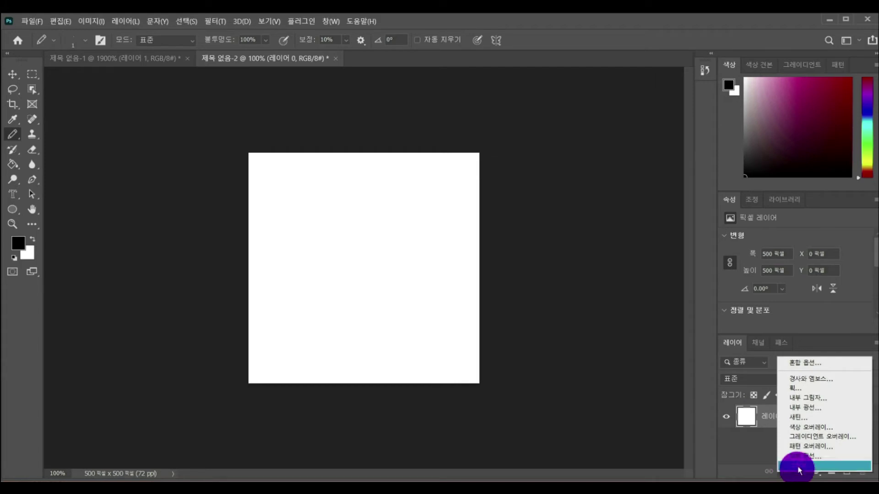
{"action": "left_click", "coordinate": [846, 451]}
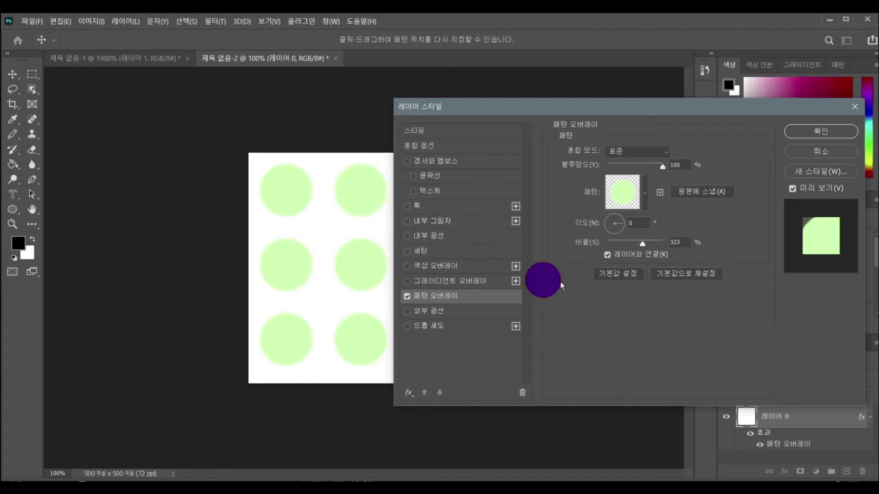
{"action": "left_click", "coordinate": [649, 201]}
{"action": "left_click", "coordinate": [586, 279]}
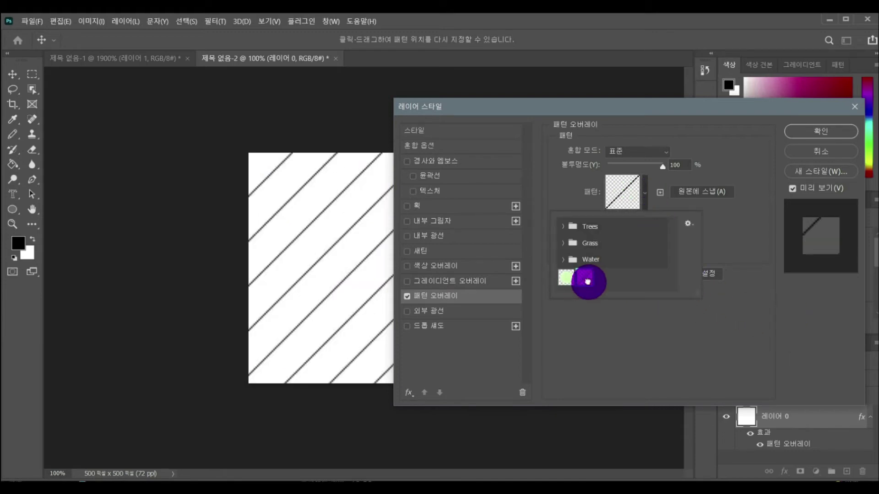
{"action": "left_click", "coordinate": [796, 335]}
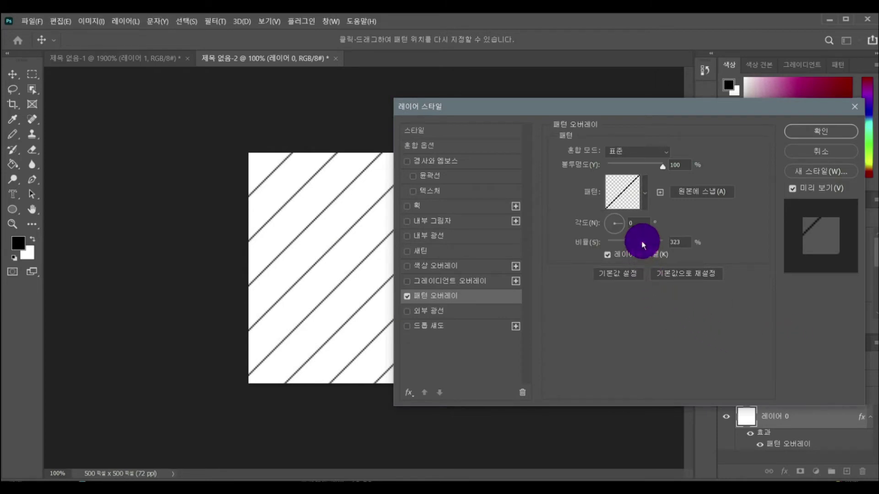
Step: Scale the overlay pattern to 79%, reduce its opacity and apply the layer style
{"action": "left_click_drag", "start_coordinate": [643, 247], "coordinate": [628, 251]}
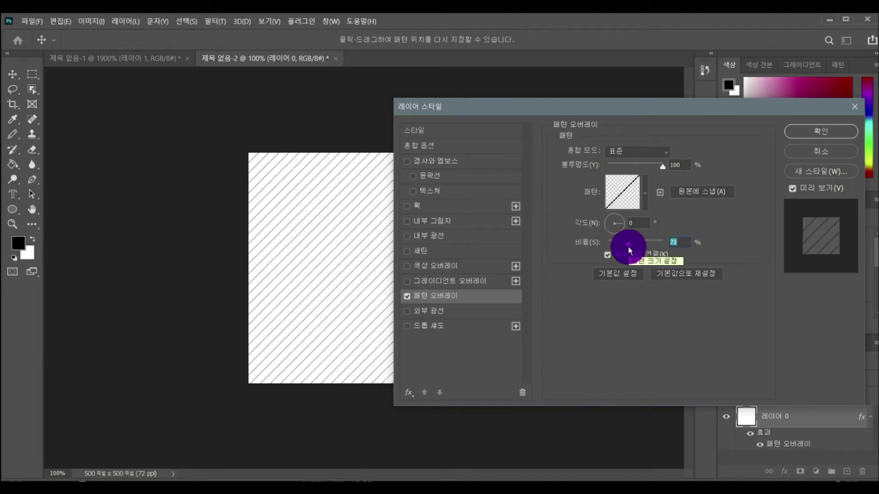
{"action": "mouse_move", "coordinate": [629, 250]}
{"action": "left_mouse_down"}
{"action": "mouse_move", "coordinate": [650, 249]}
{"action": "mouse_move", "coordinate": [631, 254]}
{"action": "left_mouse_up"}
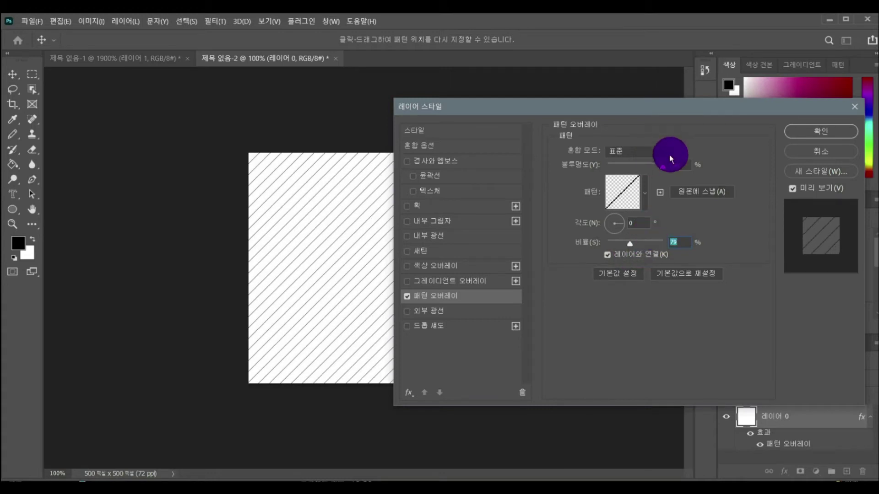
{"action": "mouse_move", "coordinate": [663, 172]}
{"action": "left_mouse_down"}
{"action": "mouse_move", "coordinate": [636, 170]}
{"action": "mouse_move", "coordinate": [663, 176]}
{"action": "left_mouse_up"}
{"action": "left_click", "coordinate": [818, 131]}
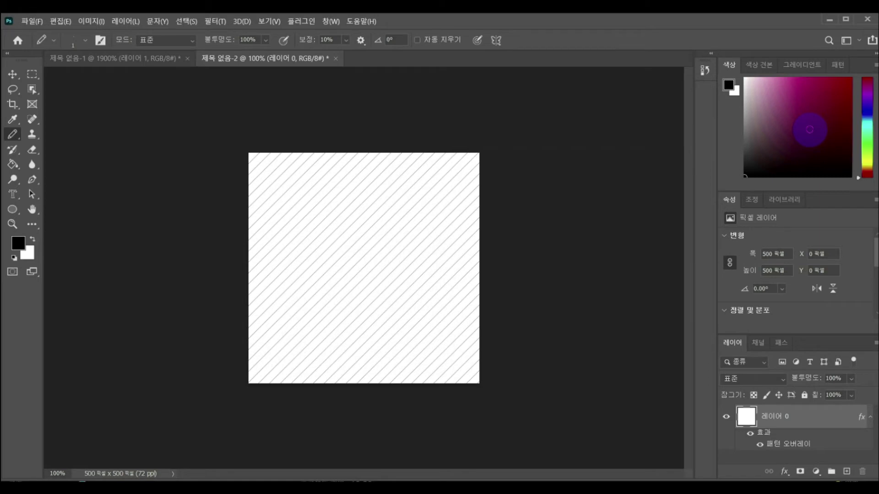
{"action": "left_click", "coordinate": [614, 380]}
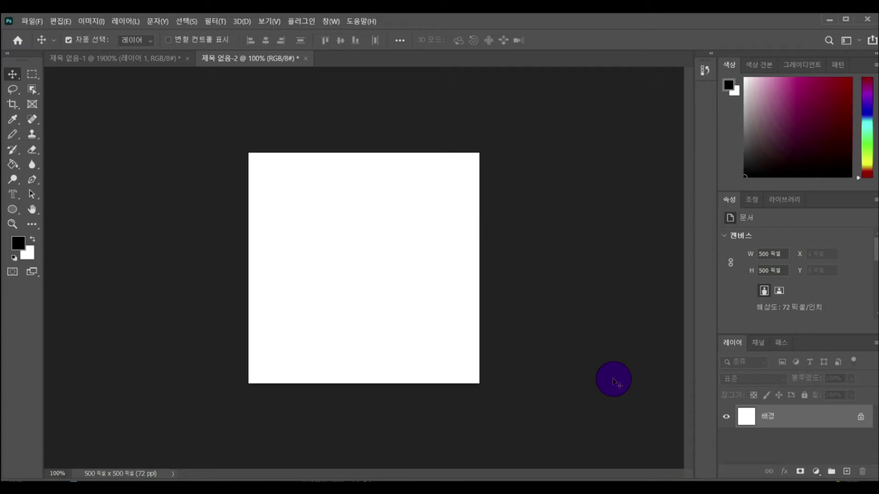
Step: Add a new layer above the white background and fill it with the diagonal line pattern
{"action": "left_click", "coordinate": [847, 471]}
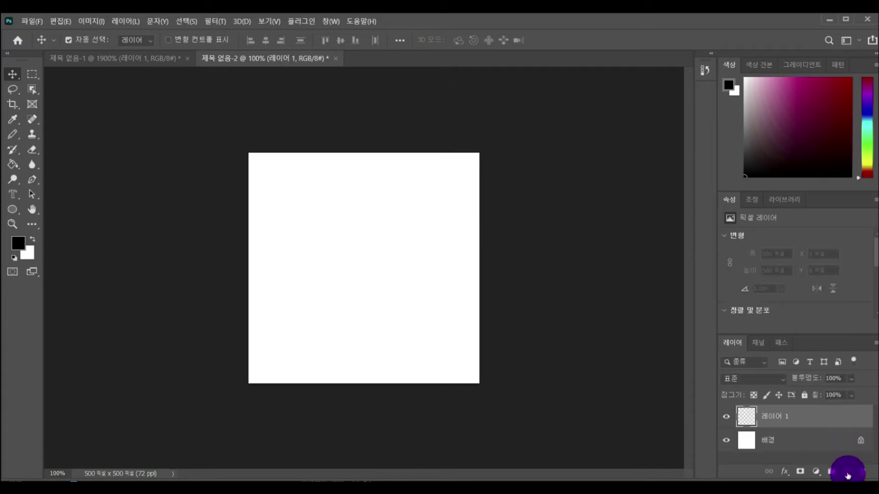
{"action": "left_click", "coordinate": [65, 20]}
{"action": "left_click", "coordinate": [75, 191]}
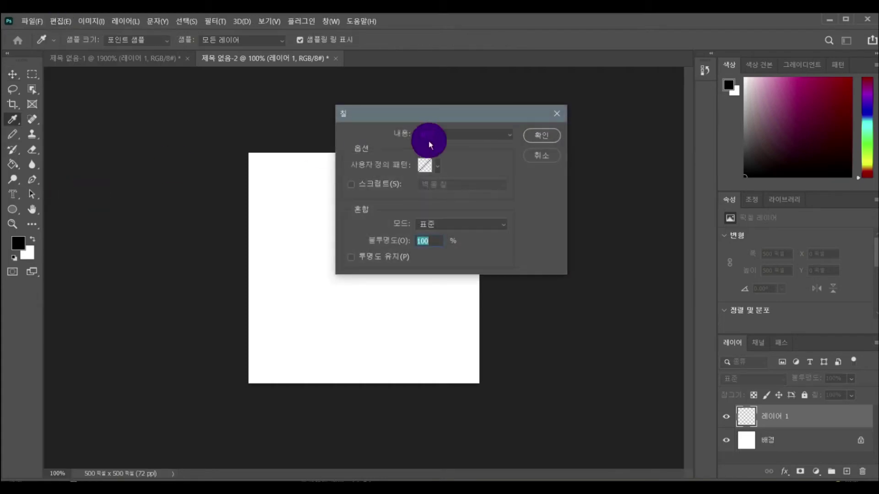
{"action": "left_click", "coordinate": [436, 171]}
{"action": "left_click", "coordinate": [390, 235]}
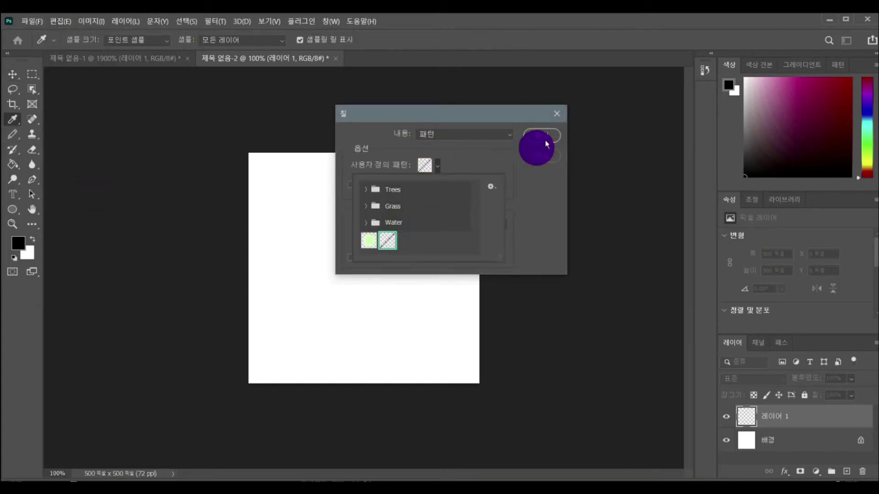
{"action": "left_click", "coordinate": [546, 137]}
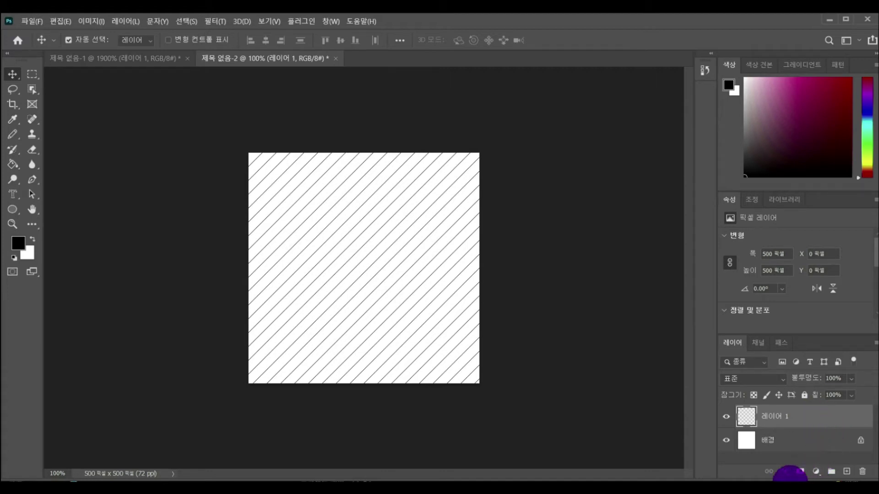
Step: Recolor the diagonal lines on the pattern layer with a blue-violet Color Overlay in Normal mode at 100% opacity
{"action": "left_click", "coordinate": [787, 477]}
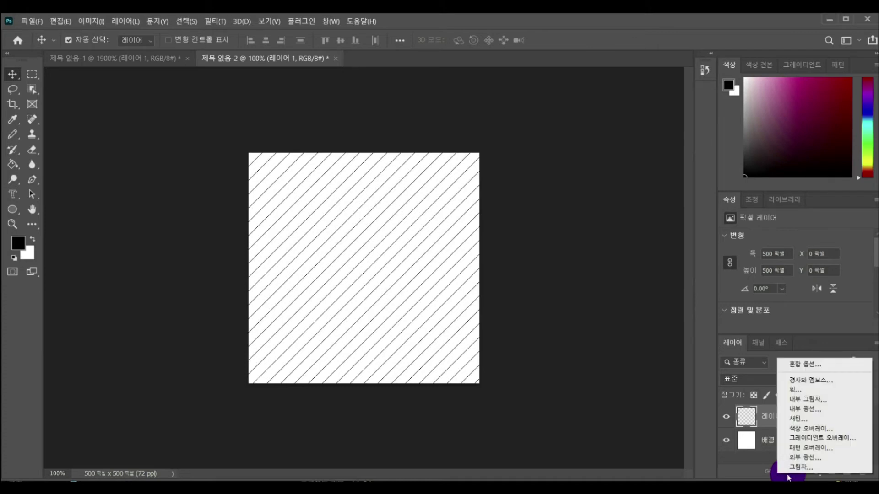
{"action": "left_click", "coordinate": [829, 429]}
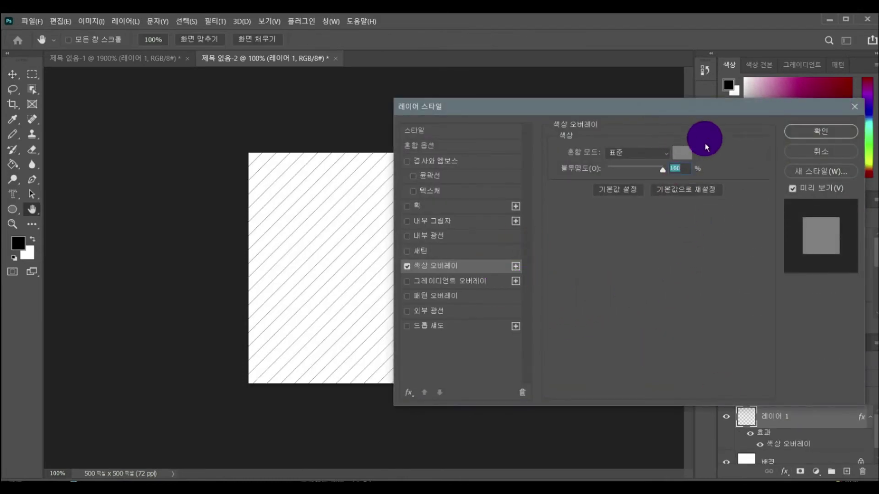
{"action": "left_click", "coordinate": [686, 155]}
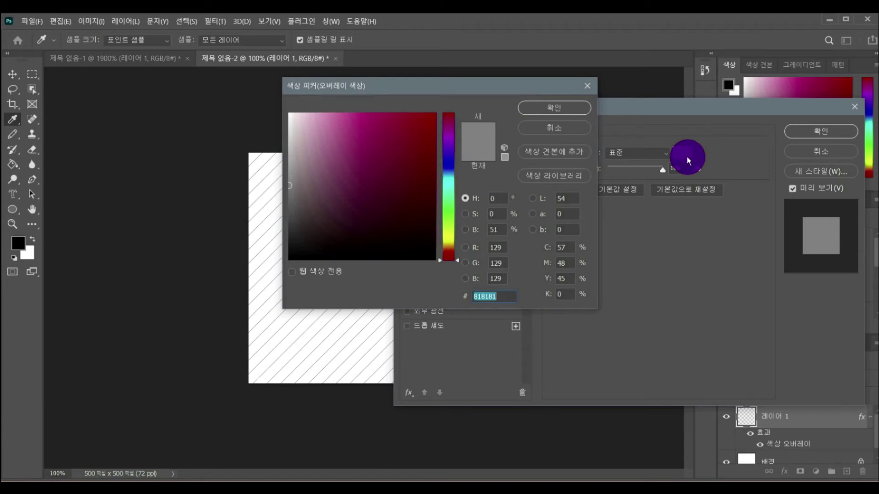
{"action": "left_click", "coordinate": [429, 118]}
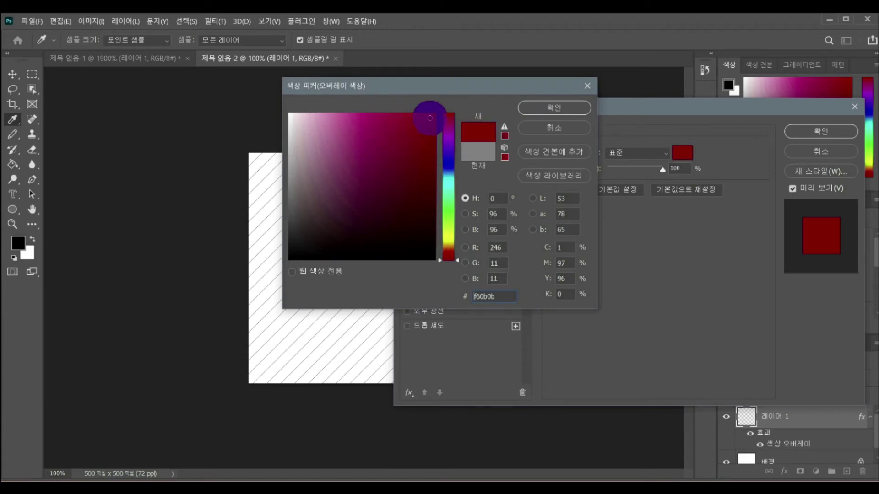
{"action": "left_click", "coordinate": [418, 147]}
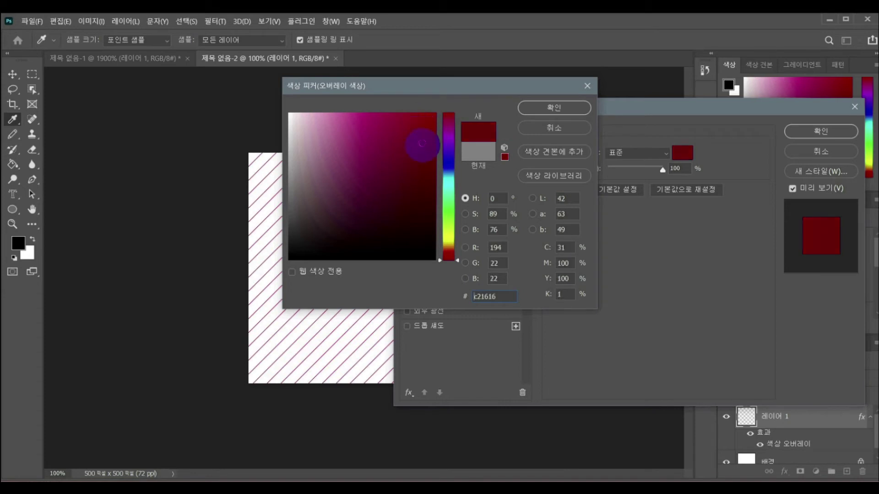
{"action": "left_click", "coordinate": [443, 153]}
{"action": "left_click", "coordinate": [426, 119]}
{"action": "left_click", "coordinate": [567, 108]}
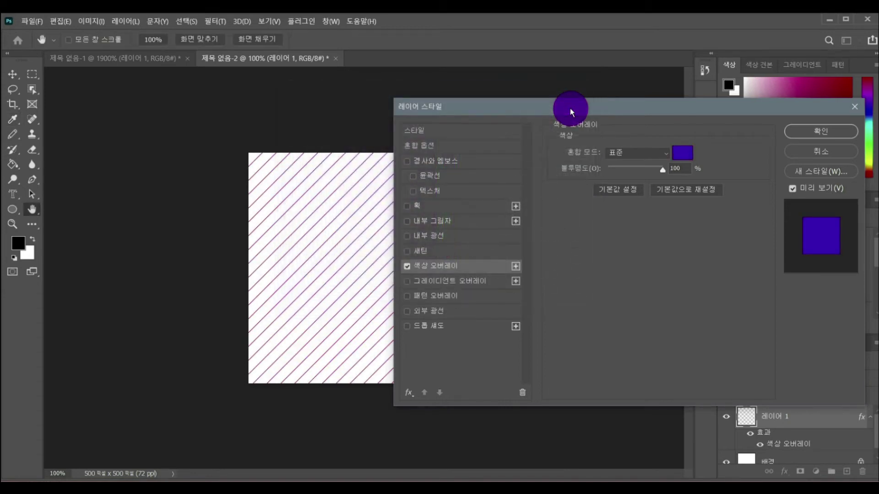
{"action": "left_click", "coordinate": [808, 141]}
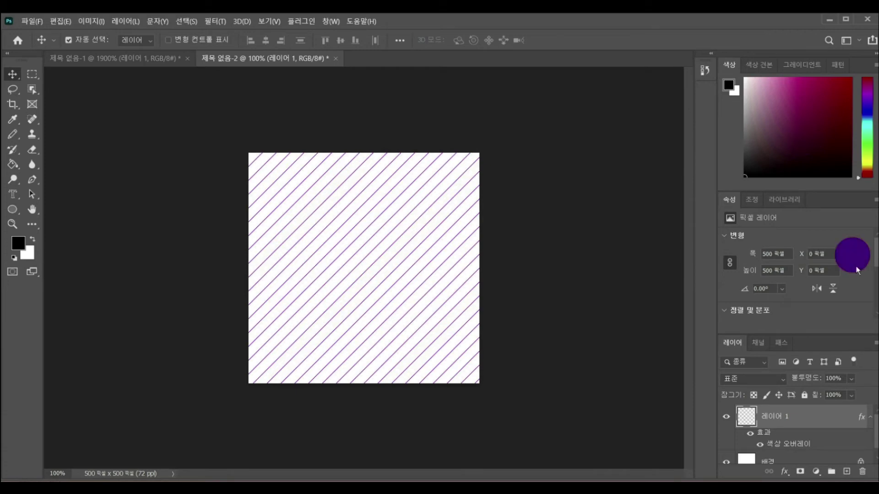
Step: Set the foreground color to dark gray #686666 and fill the background layer with it
{"action": "left_click", "coordinate": [765, 458]}
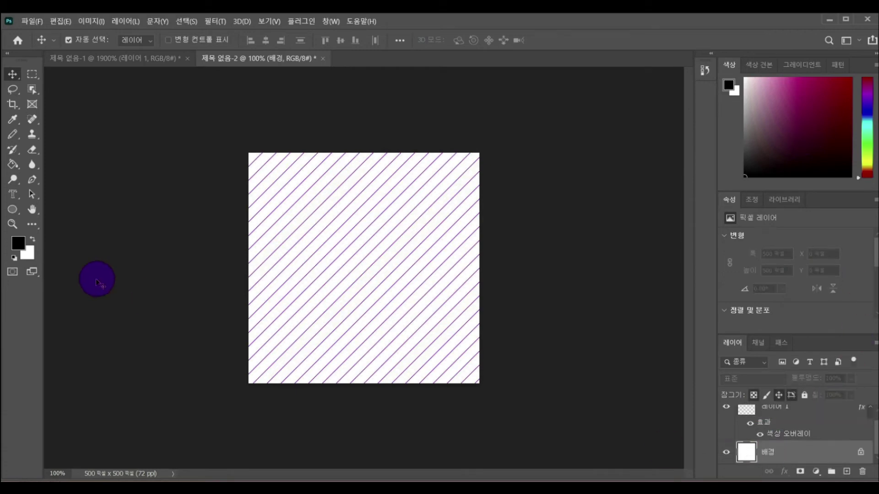
{"action": "left_click", "coordinate": [19, 243]}
{"action": "left_click_drag", "start_coordinate": [303, 216], "coordinate": [291, 206]}
{"action": "left_click", "coordinate": [581, 108]}
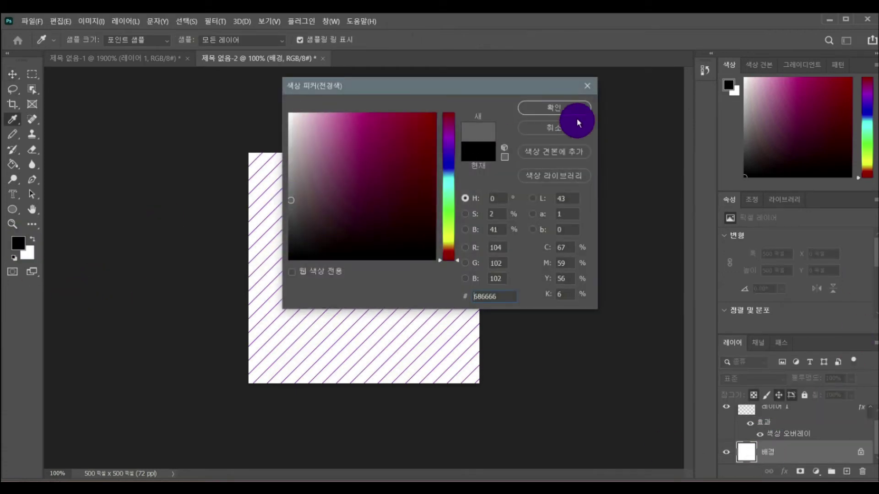
{"action": "key", "text": "v"}
{"action": "key", "text": "alt+BackSpace"}
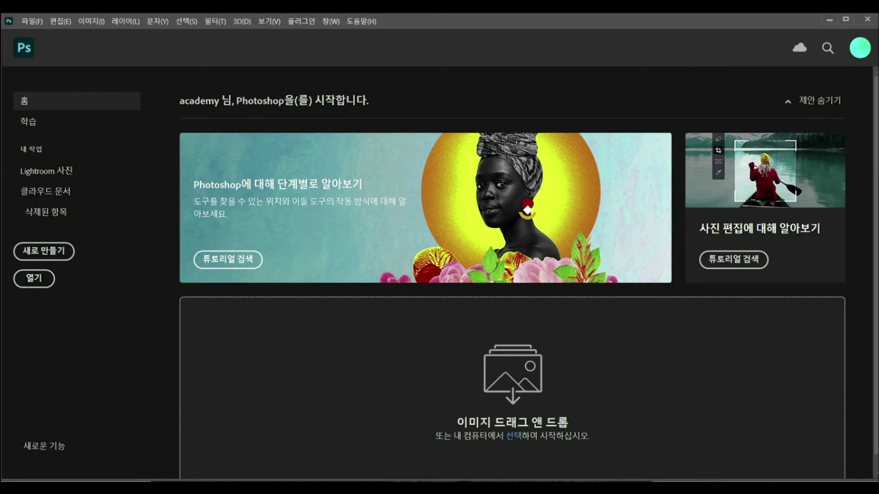
Step: Create a new 30 x 30 pixel document with a transparent background
{"action": "left_click", "coordinate": [44, 250]}
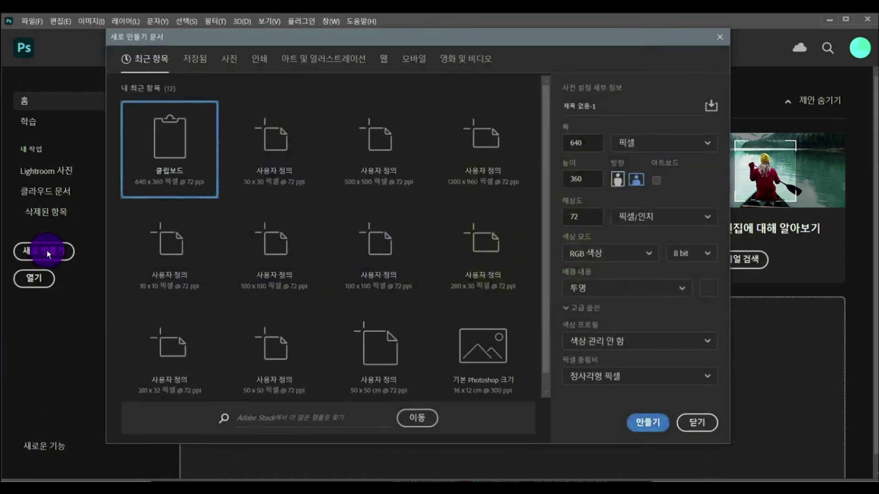
{"action": "double_click", "coordinate": [275, 145]}
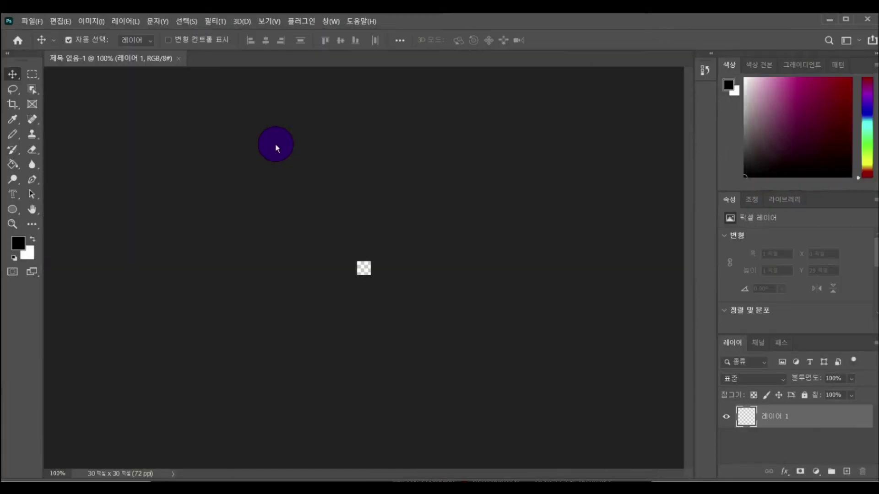
{"action": "scroll", "coordinate": [557, 379], "scroll_direction": "up", "scroll_amount": 10}
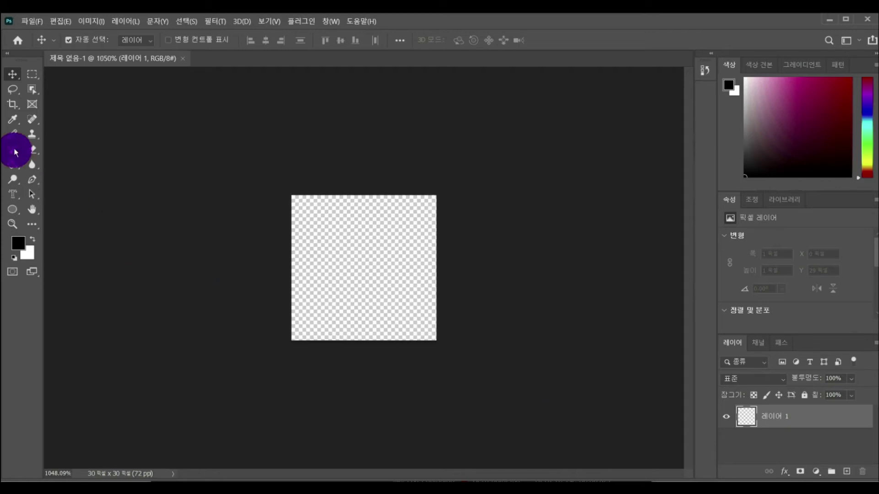
Step: Draw two straight 1-pixel black Pencil lines corner to corner across the canvas, crossing in an X
{"action": "right_click", "coordinate": [13, 134]}
{"action": "left_click", "coordinate": [55, 142]}
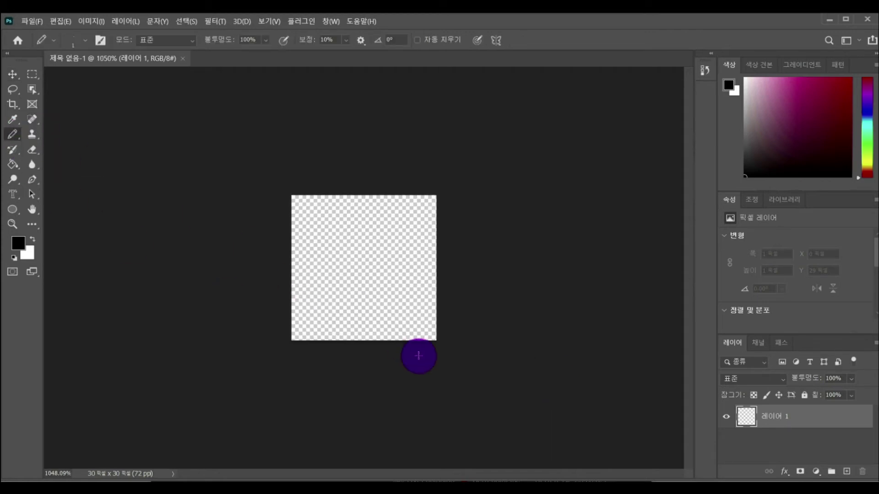
{"action": "left_click", "coordinate": [294, 338]}
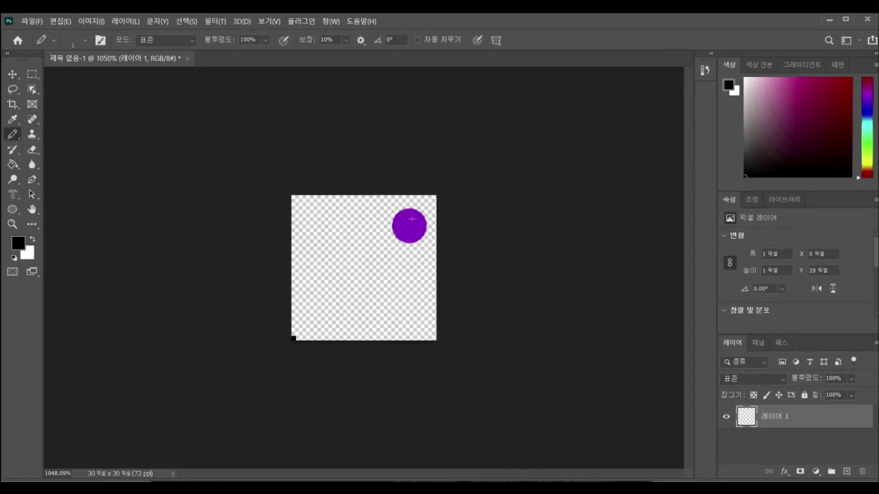
{"action": "left_click", "coordinate": [432, 199], "text": "shift"}
{"action": "left_click", "coordinate": [291, 197]}
{"action": "left_click", "coordinate": [432, 337], "text": "shift"}
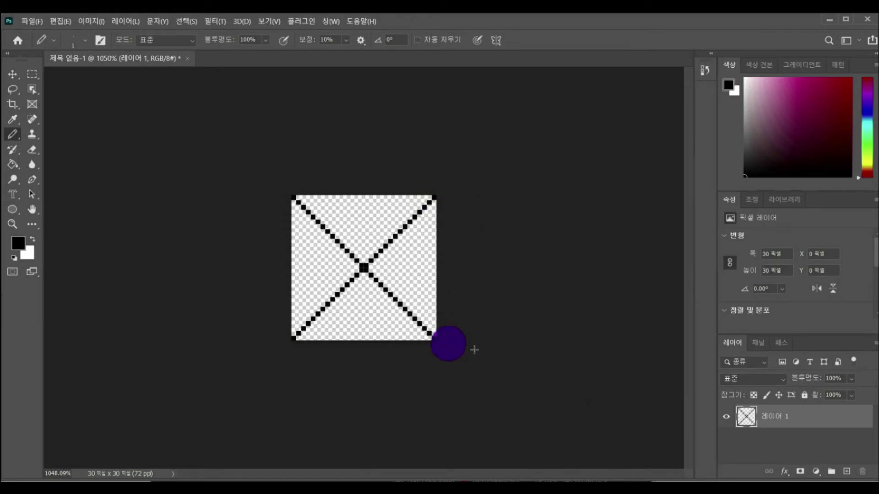
Step: Define the crossed-line tile as a pattern named "x자"
{"action": "left_click", "coordinate": [61, 21]}
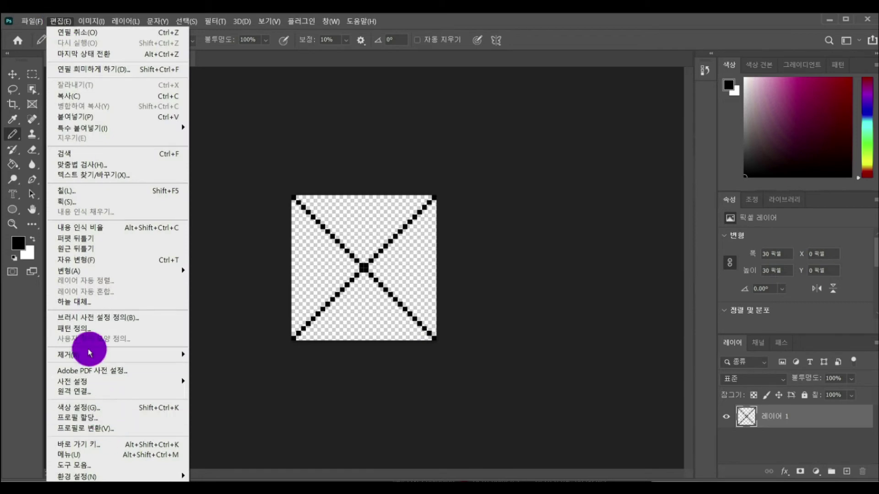
{"action": "left_click", "coordinate": [83, 328]}
{"action": "type", "text": "x자"}
{"action": "key", "text": "Return"}
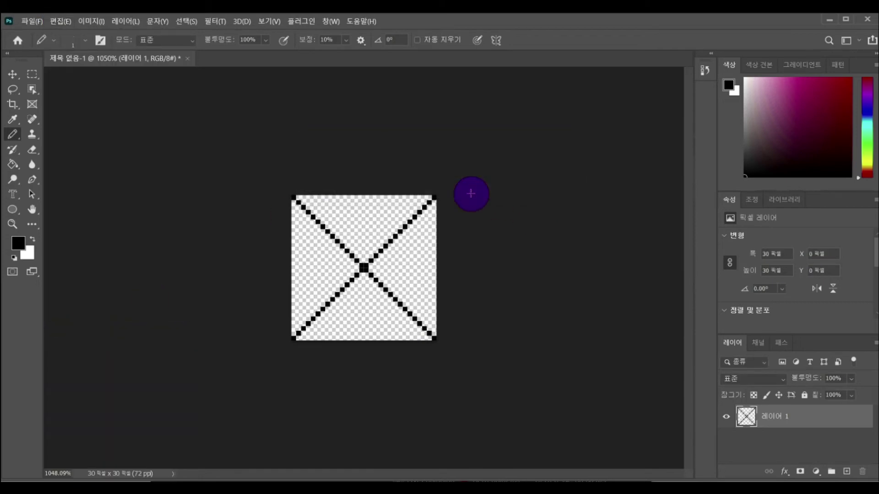
Step: Create a new 500 x 500 pixel document and add an empty layer above its white background
{"action": "left_click", "coordinate": [32, 21]}
{"action": "left_click", "coordinate": [46, 28]}
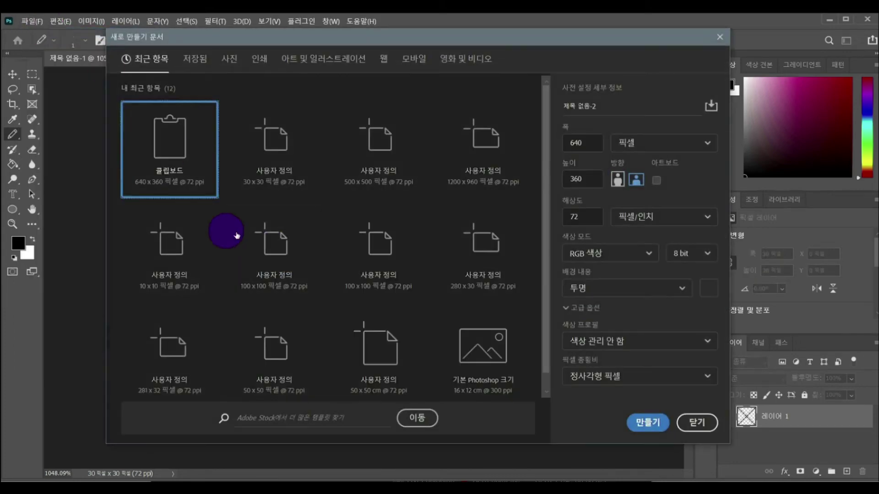
{"action": "double_click", "coordinate": [379, 143]}
{"action": "left_click", "coordinate": [844, 472]}
Step: Fill the empty layer with the X-shaped pattern in Normal mode at 100% opacity
{"action": "key", "text": "i"}
{"action": "left_click", "coordinate": [60, 21]}
{"action": "left_click", "coordinate": [84, 190]}
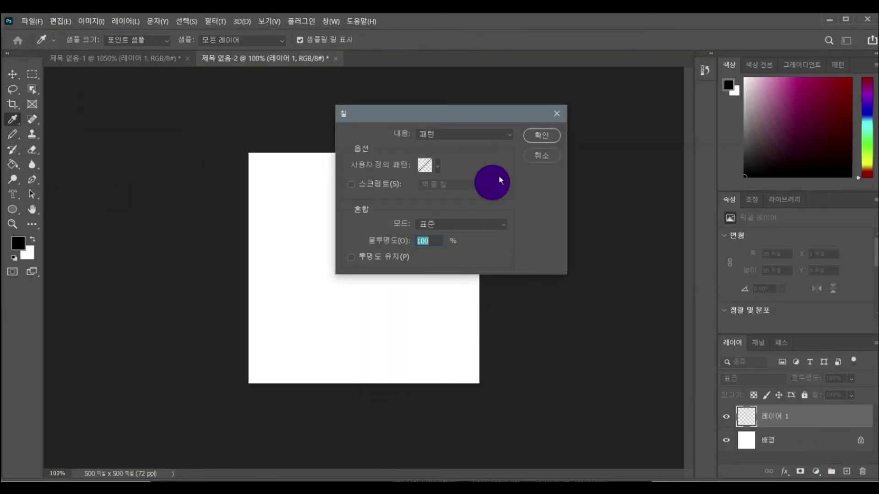
{"action": "left_click", "coordinate": [430, 166]}
{"action": "left_click", "coordinate": [411, 239]}
{"action": "left_click", "coordinate": [541, 135]}
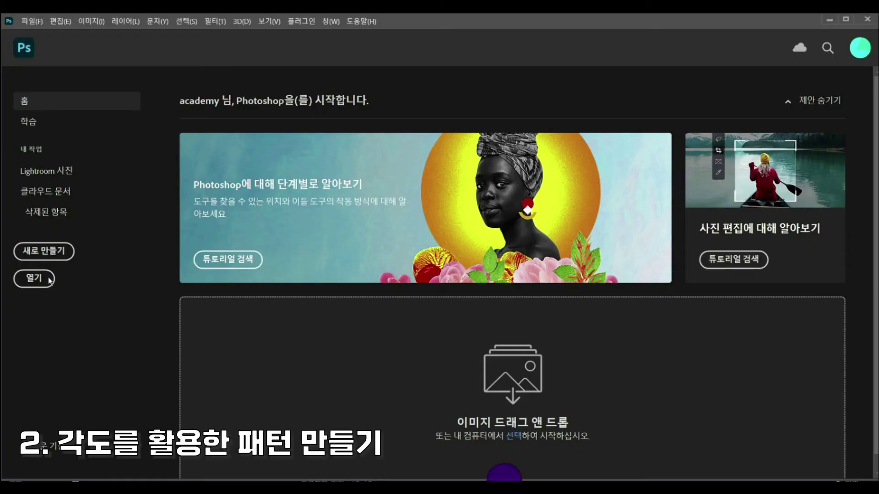
Step: Create a new 100 x 100 pixel document with transparent background contents
{"action": "left_click", "coordinate": [36, 251]}
{"action": "left_click", "coordinate": [647, 178]}
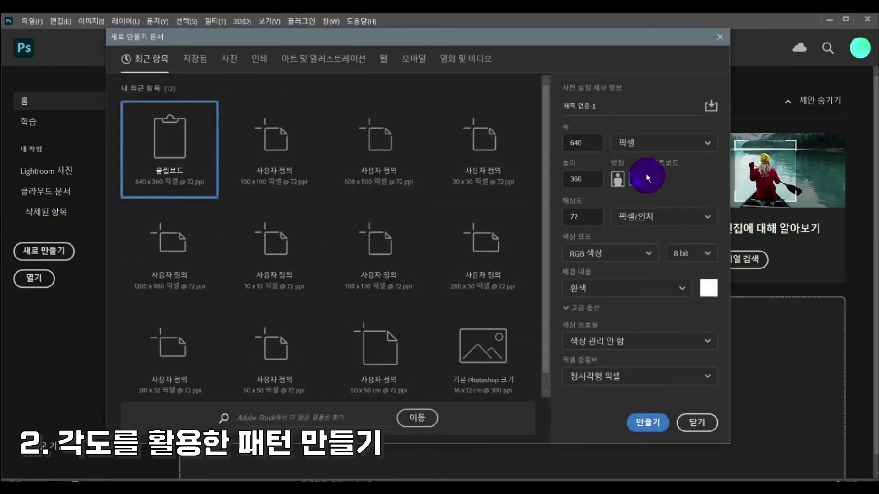
{"action": "double_click", "coordinate": [565, 139]}
{"action": "type", "text": "100"}
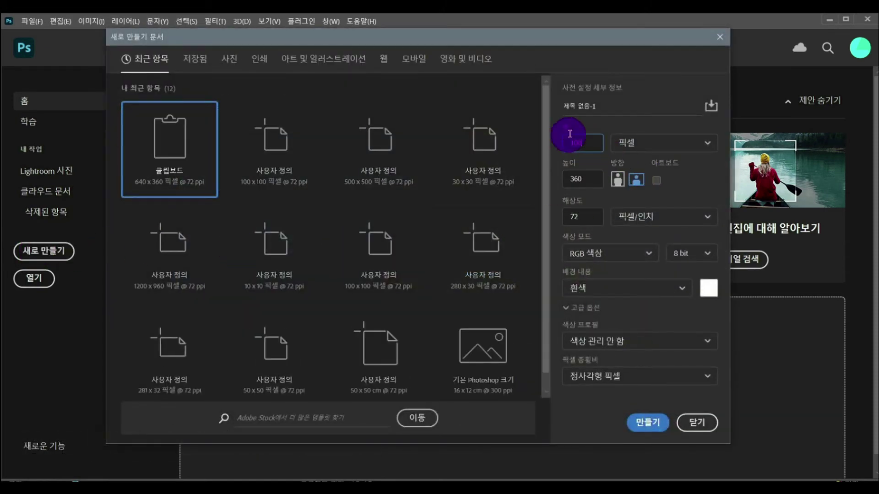
{"action": "double_click", "coordinate": [564, 178]}
{"action": "type", "text": "100"}
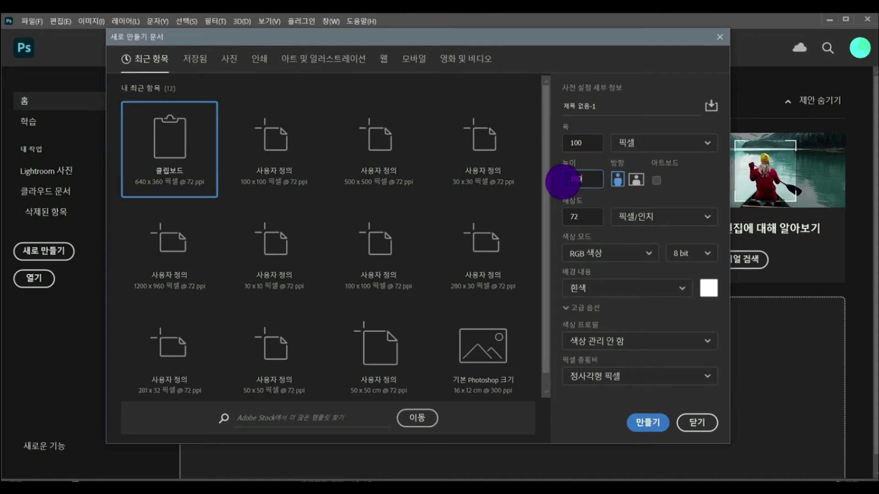
{"action": "left_click", "coordinate": [588, 288]}
{"action": "left_click", "coordinate": [595, 369]}
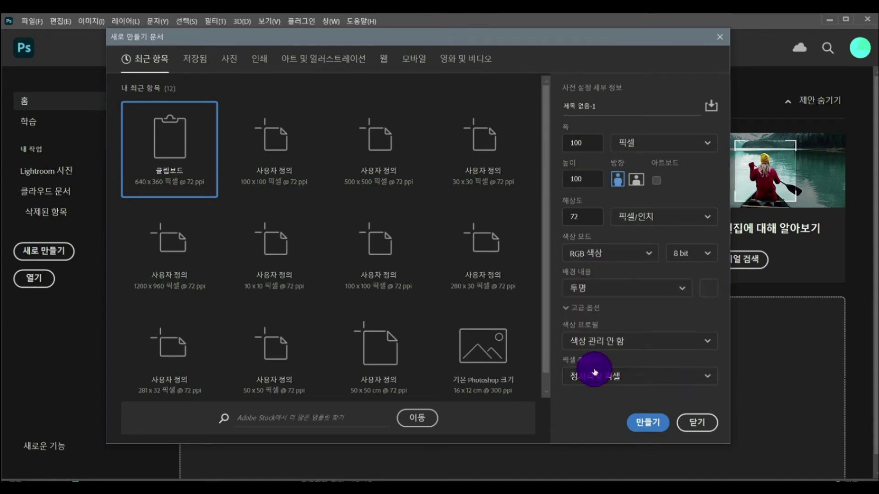
{"action": "left_click", "coordinate": [646, 419]}
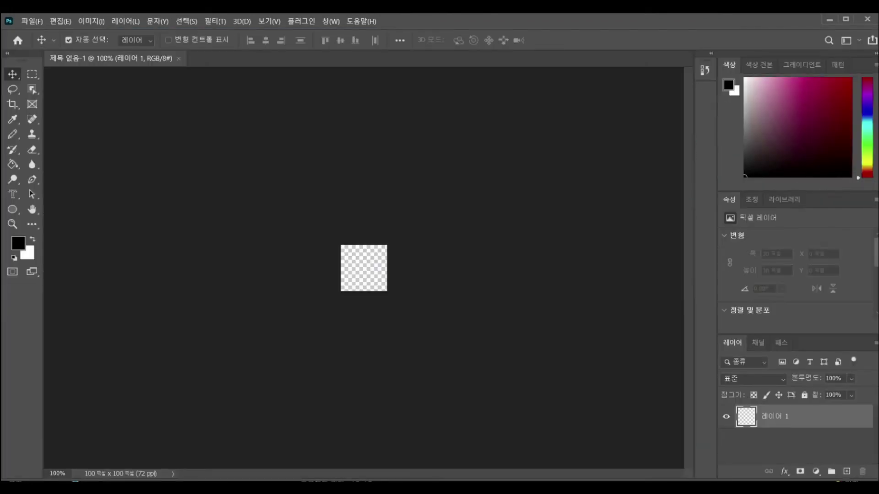
Step: Set the Rectangular Marquee tool to the Fixed Size style, 10 px wide and 100 px high
{"action": "scroll", "coordinate": [534, 353], "scroll_direction": "up", "scroll_amount": 5}
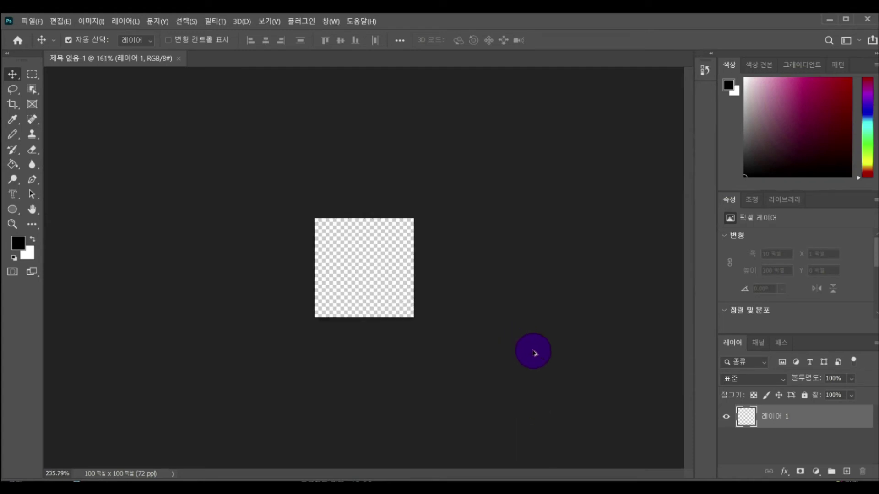
{"action": "scroll", "coordinate": [533, 353], "scroll_direction": "up", "scroll_amount": 2}
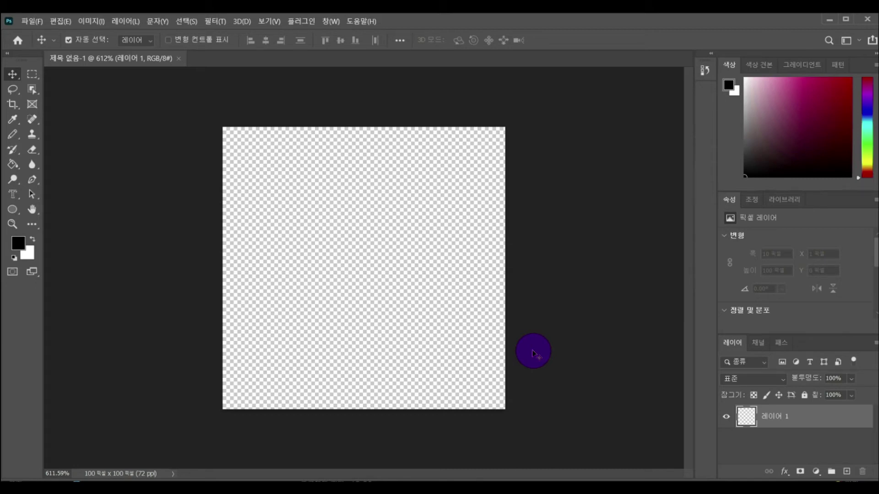
{"action": "left_click", "coordinate": [34, 74]}
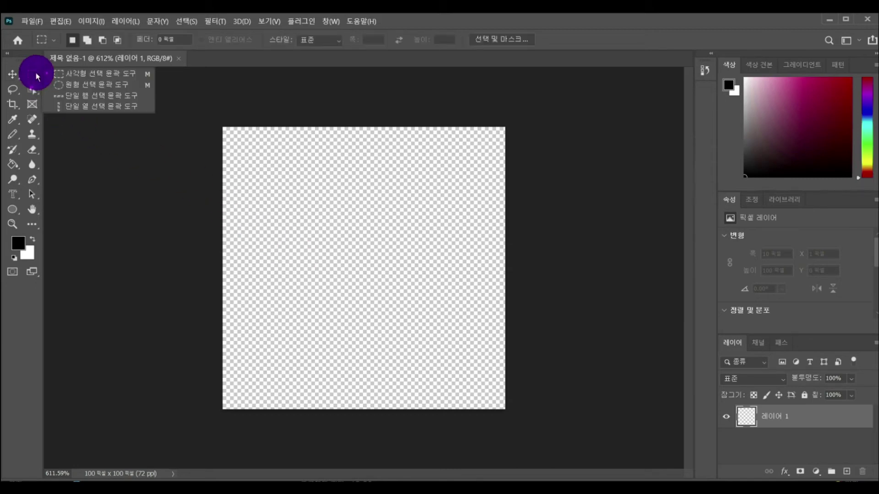
{"action": "left_click", "coordinate": [73, 76]}
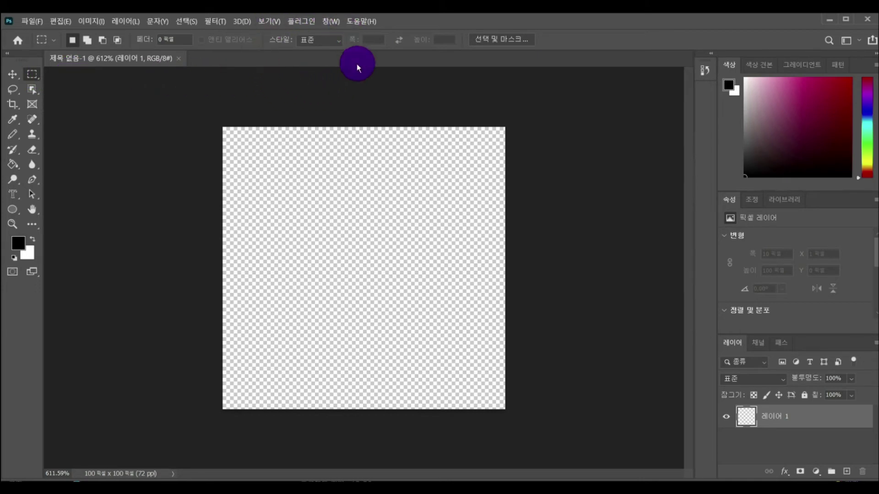
{"action": "left_click", "coordinate": [339, 40]}
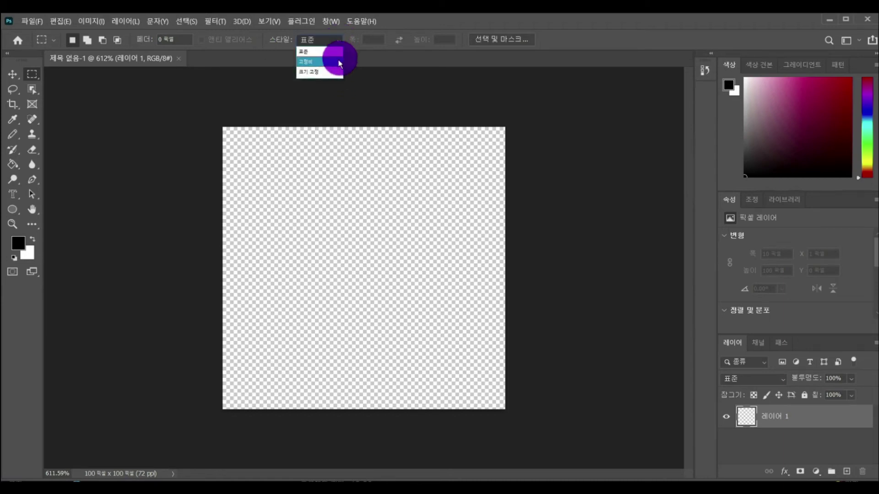
{"action": "left_click", "coordinate": [330, 70]}
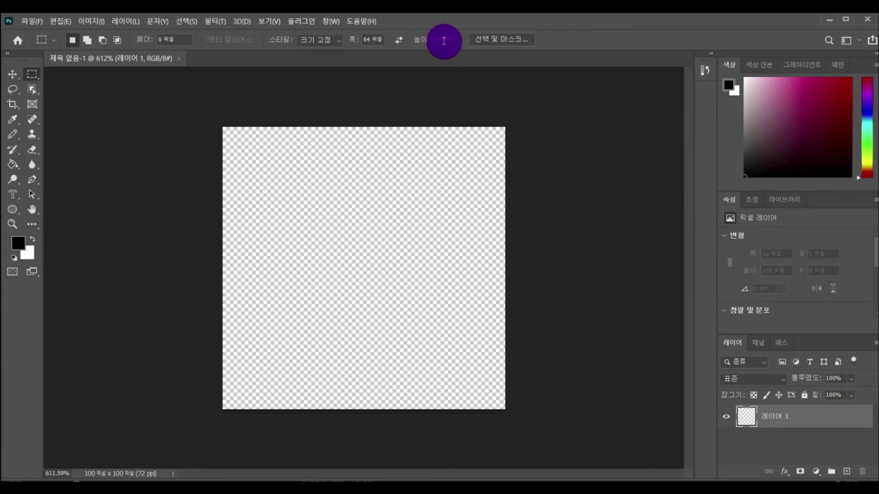
{"action": "type", "text": "100픽셀"}
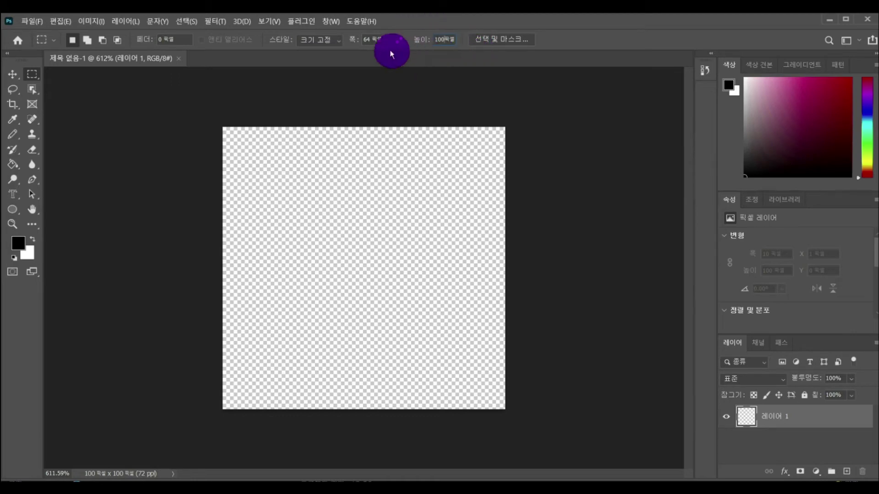
{"action": "left_click", "coordinate": [371, 38]}
{"action": "left_click_drag", "start_coordinate": [371, 38], "coordinate": [360, 39]}
{"action": "type", "text": "10"}
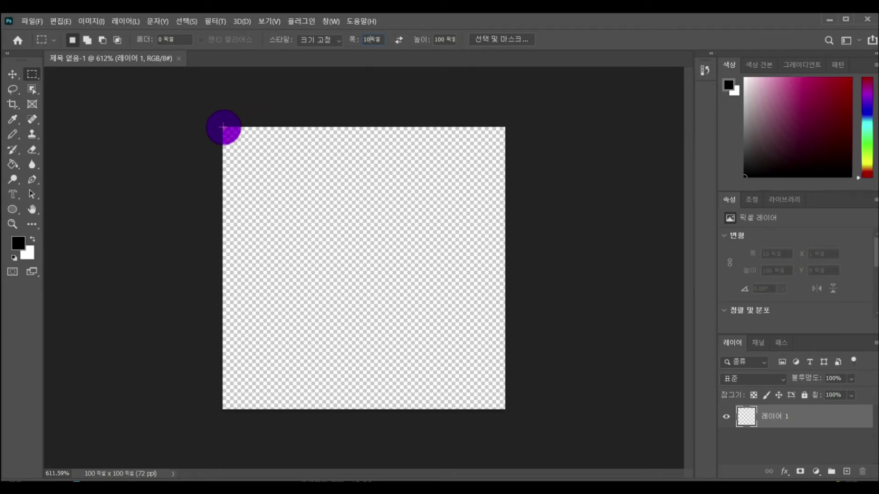
Step: Select the 10 x 100 pixel strip along the canvas's left edge, fill it with pink #ffbdfe and deselect it
{"action": "left_click", "coordinate": [223, 126]}
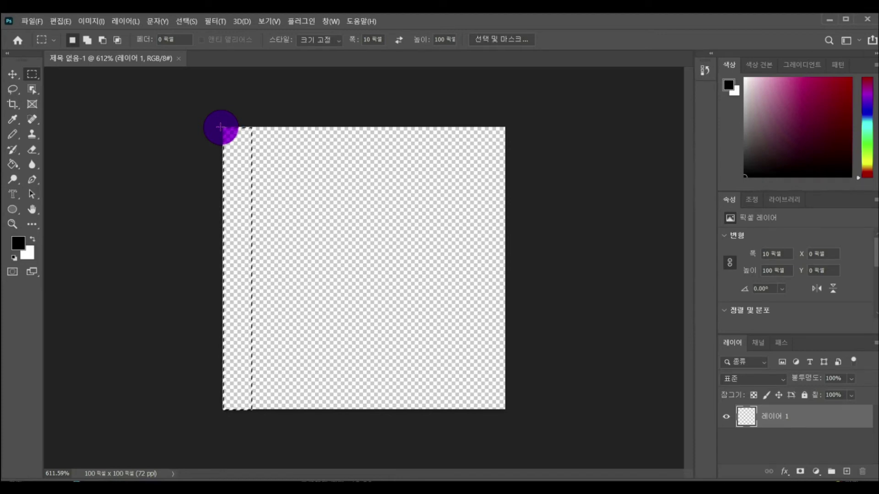
{"action": "left_click", "coordinate": [19, 248]}
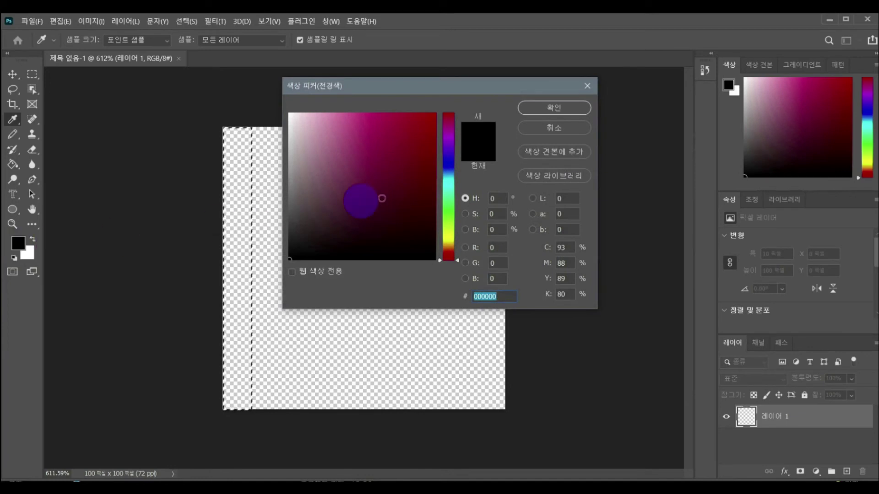
{"action": "left_click_drag", "start_coordinate": [448, 200], "coordinate": [448, 137]}
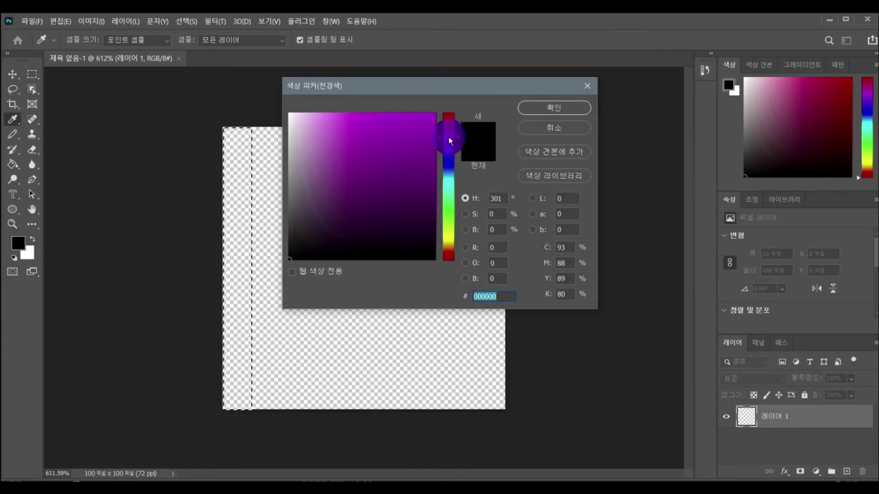
{"action": "left_click_drag", "start_coordinate": [375, 141], "coordinate": [328, 115]}
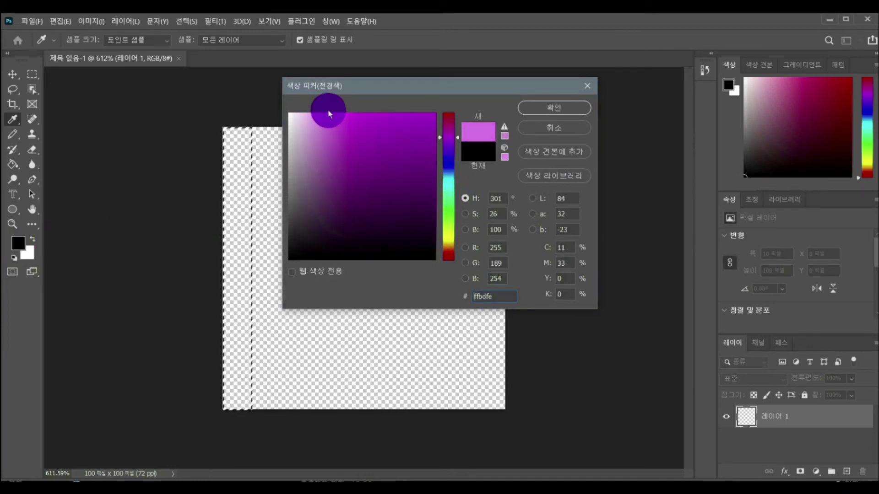
{"action": "left_click", "coordinate": [556, 108]}
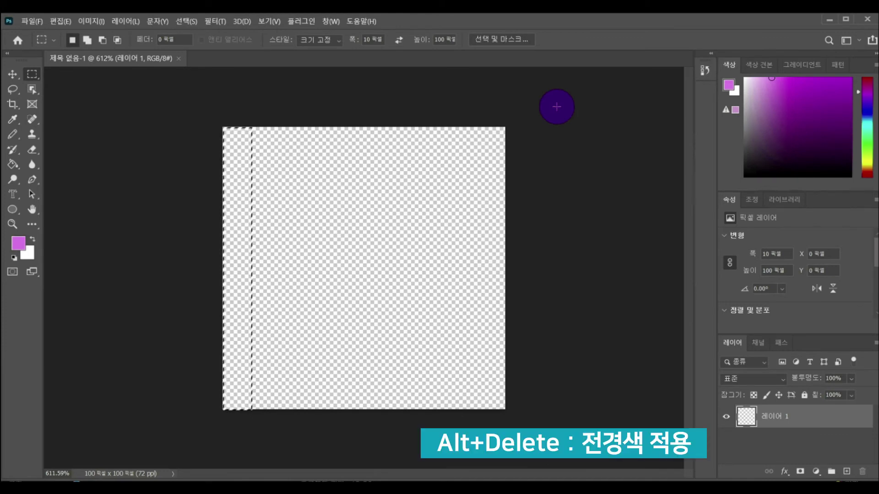
{"action": "key", "text": "alt+Delete"}
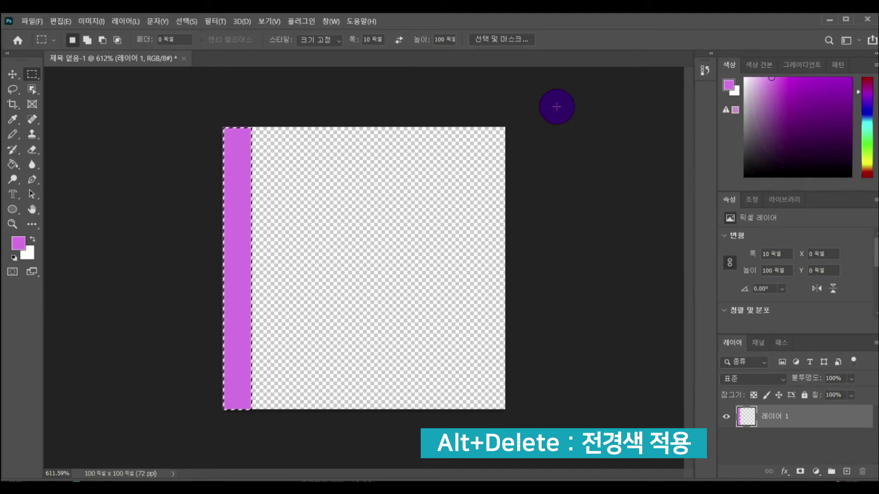
{"action": "key", "text": "ctrl+d"}
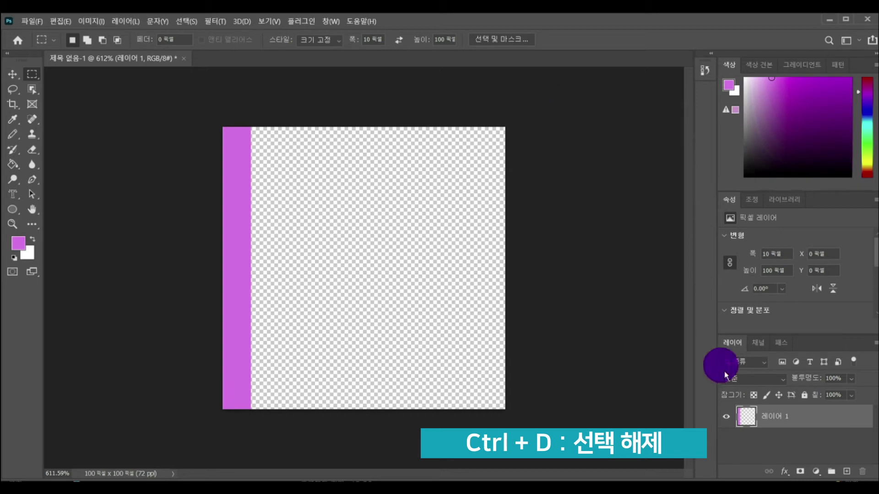
Step: On a new layer, select the 10 x 100 pixel strip beside the pink one, fill it with light mint #c4ecf7 and deselect it
{"action": "left_click", "coordinate": [850, 472]}
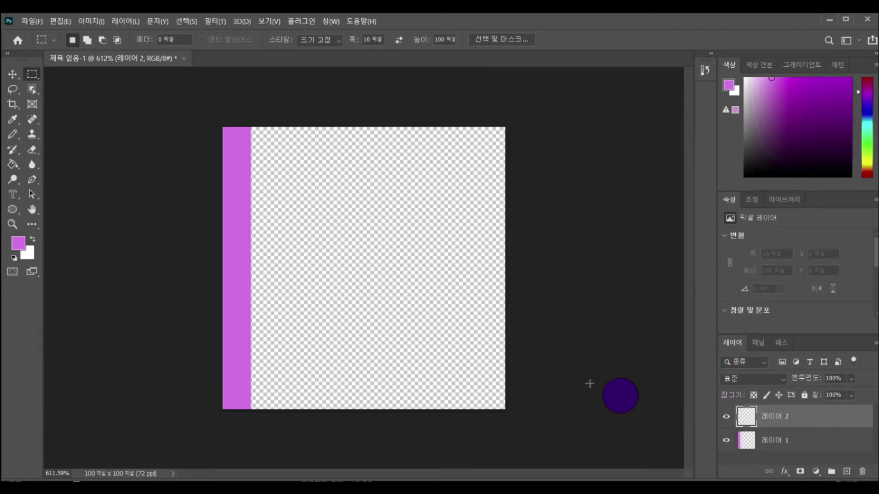
{"action": "left_click", "coordinate": [252, 128]}
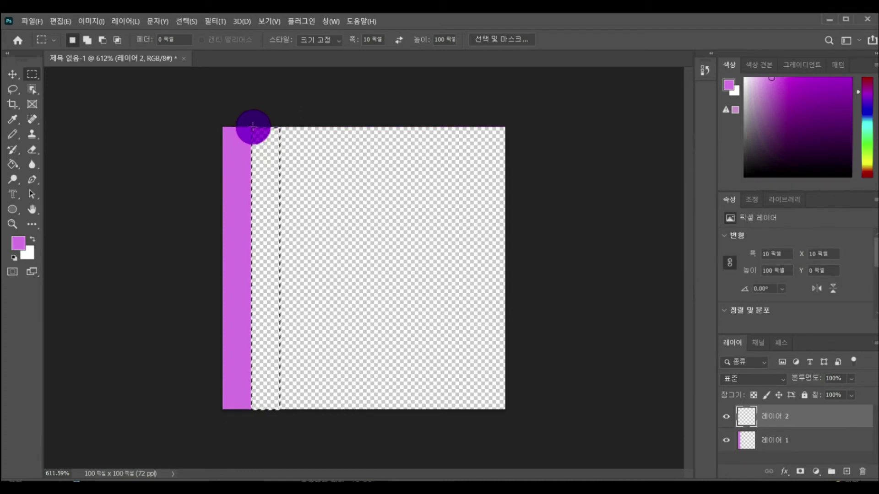
{"action": "left_click", "coordinate": [18, 243]}
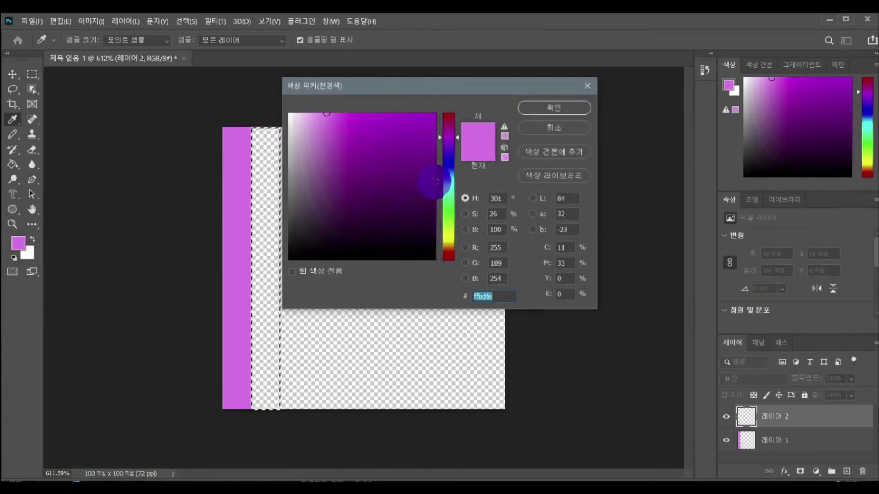
{"action": "left_click", "coordinate": [448, 181]}
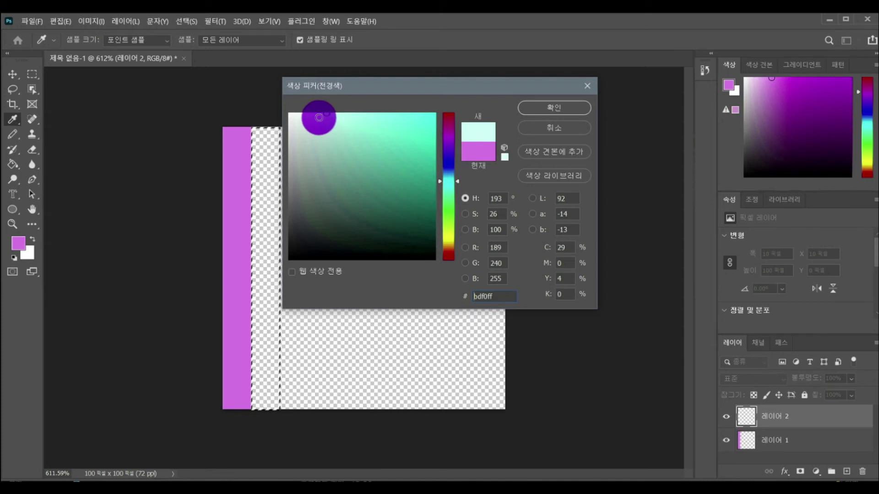
{"action": "left_click", "coordinate": [319, 118]}
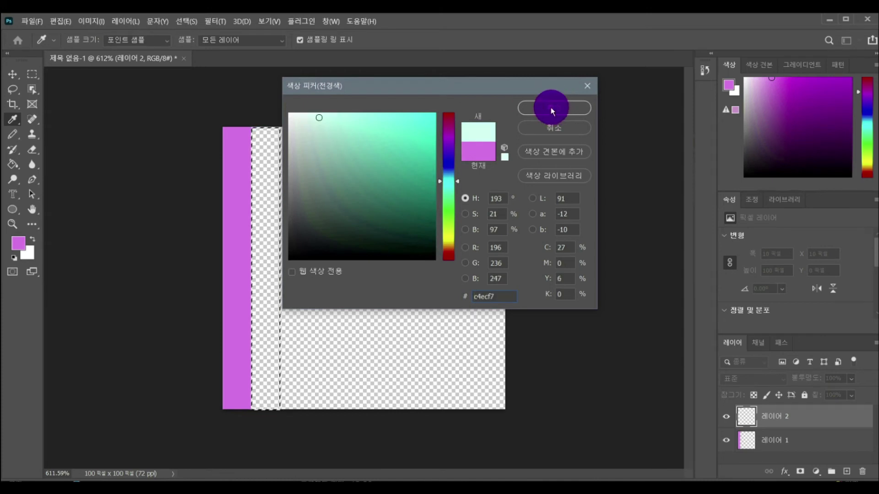
{"action": "left_click", "coordinate": [550, 107]}
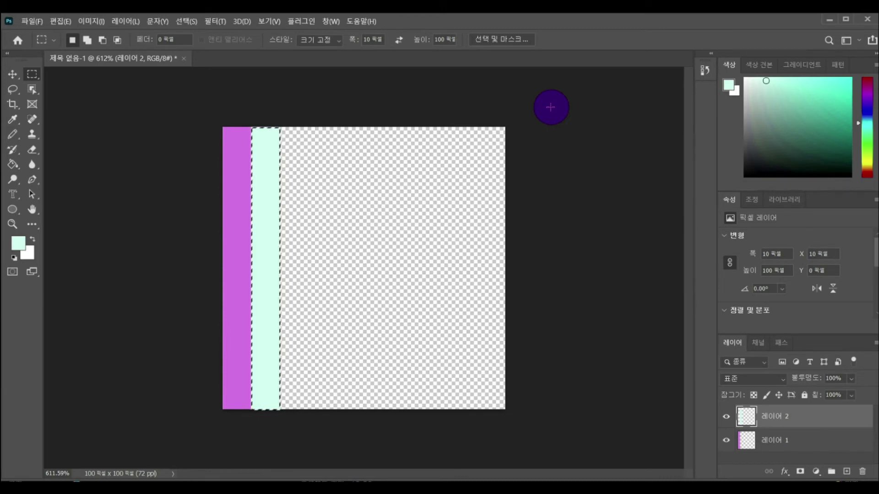
{"action": "key", "text": "ctrl+d"}
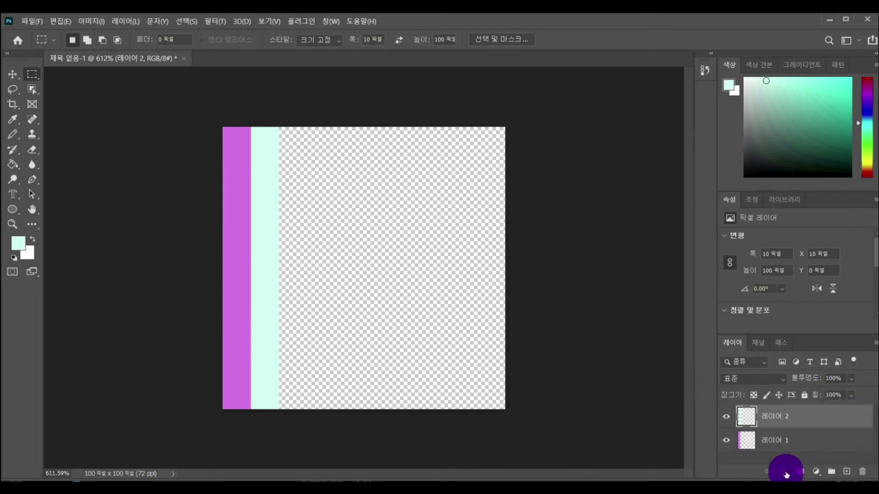
Step: Duplicate both strip layers together and move the copies 20 px right, directly beside the original pair
{"action": "left_click", "coordinate": [814, 441]}
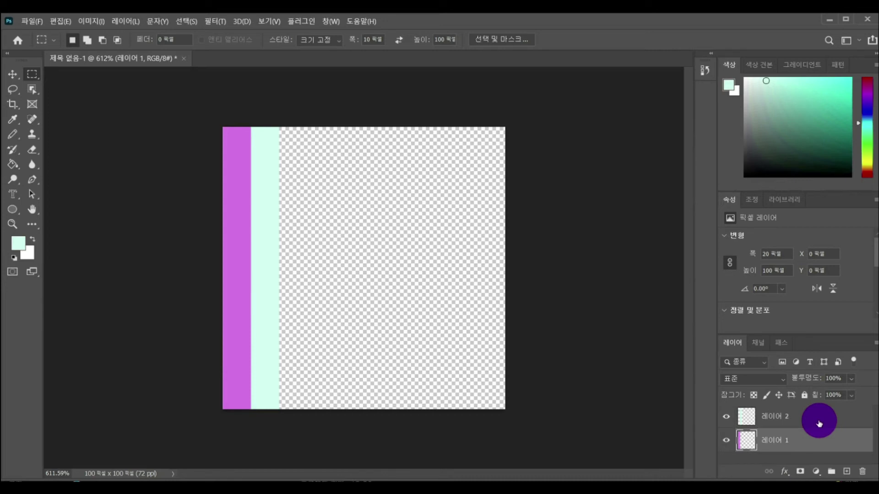
{"action": "left_click", "coordinate": [819, 424], "text": "shift"}
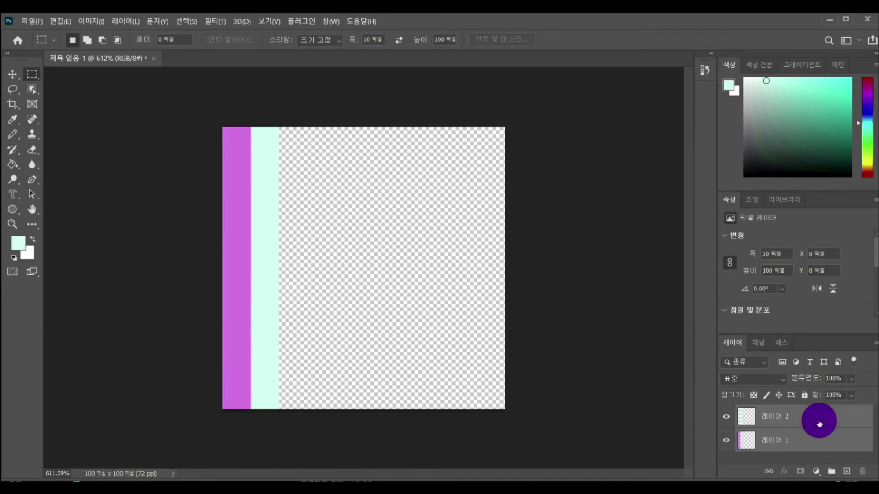
{"action": "key", "text": "ctrl+j"}
{"action": "key", "text": "ctrl+a"}
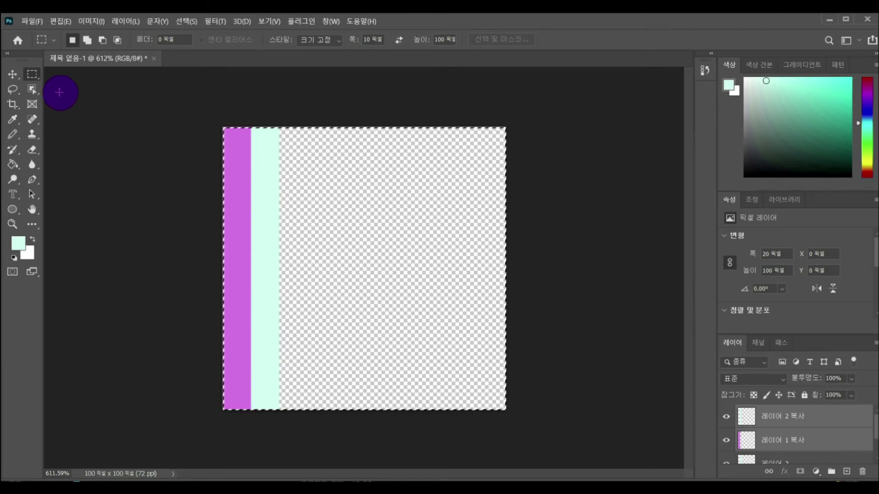
{"action": "left_click", "coordinate": [14, 74]}
{"action": "left_click_drag", "start_coordinate": [238, 147], "coordinate": [294, 149]}
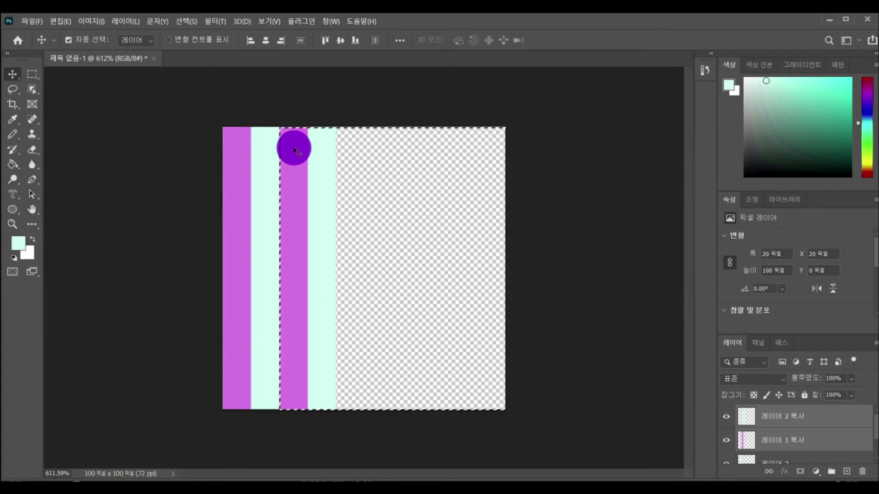
{"action": "key", "text": "ctrl+d"}
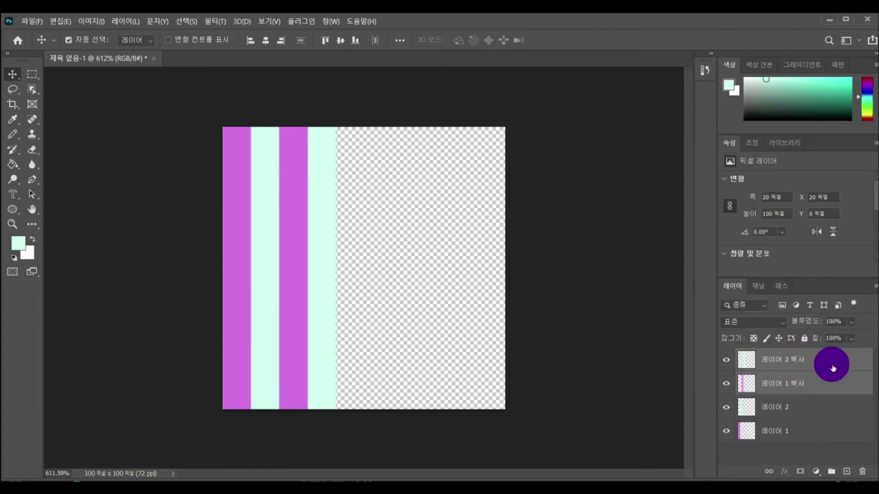
Step: Duplicate the strip pair three more times, placing the copies at X 40, 60 and 80 px to fill the canvas
{"action": "key", "text": "ctrl+j"}
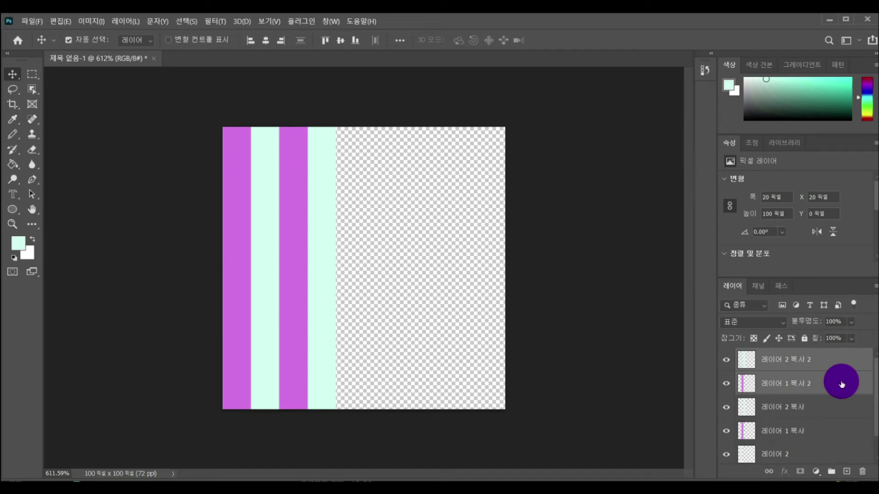
{"action": "left_click_drag", "start_coordinate": [290, 190], "coordinate": [350, 188]}
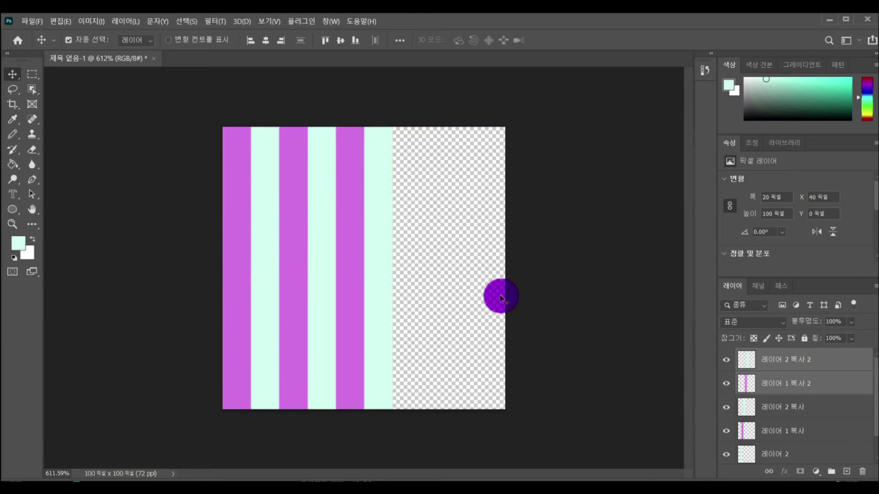
{"action": "key", "text": "ctrl+j"}
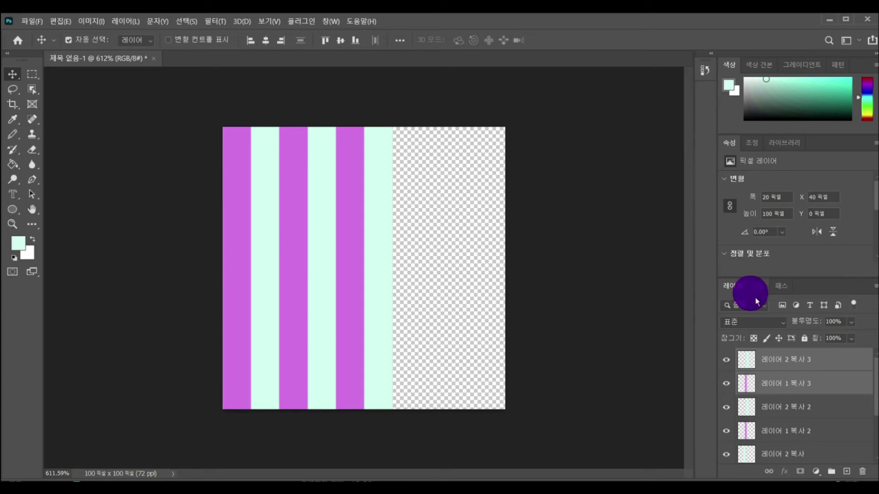
{"action": "left_click_drag", "start_coordinate": [356, 194], "coordinate": [413, 199]}
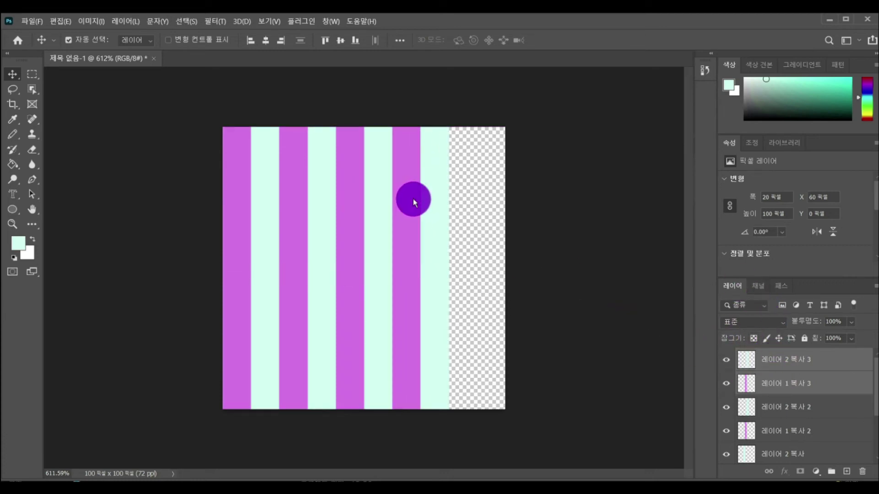
{"action": "key", "text": "ctrl+j"}
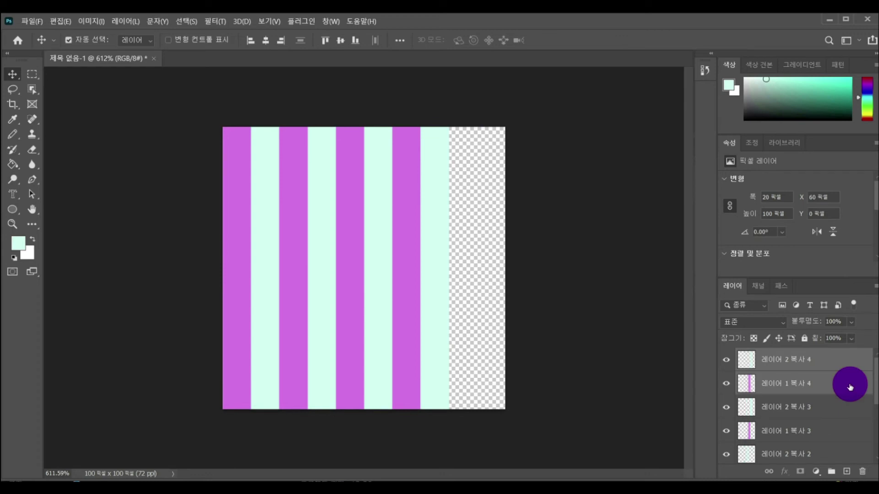
{"action": "left_click_drag", "start_coordinate": [405, 175], "coordinate": [464, 177]}
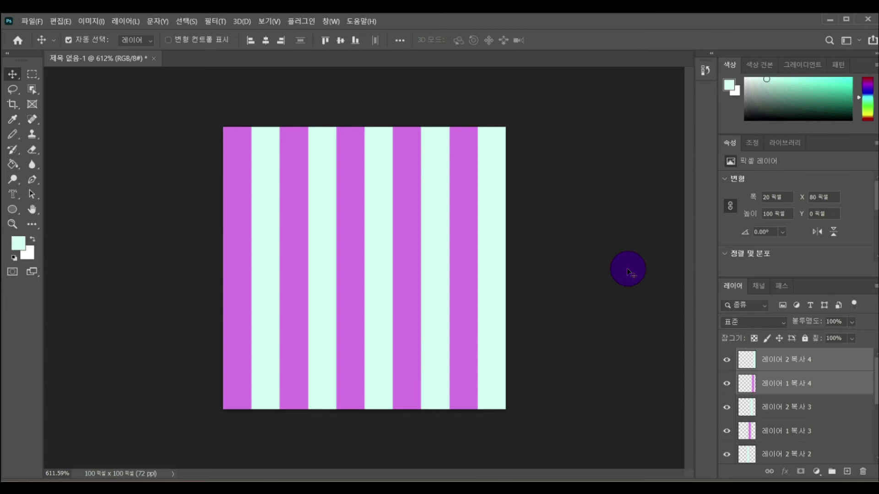
Step: Define the striped canvas as a pattern named 스트라이프
{"action": "left_click", "coordinate": [67, 22]}
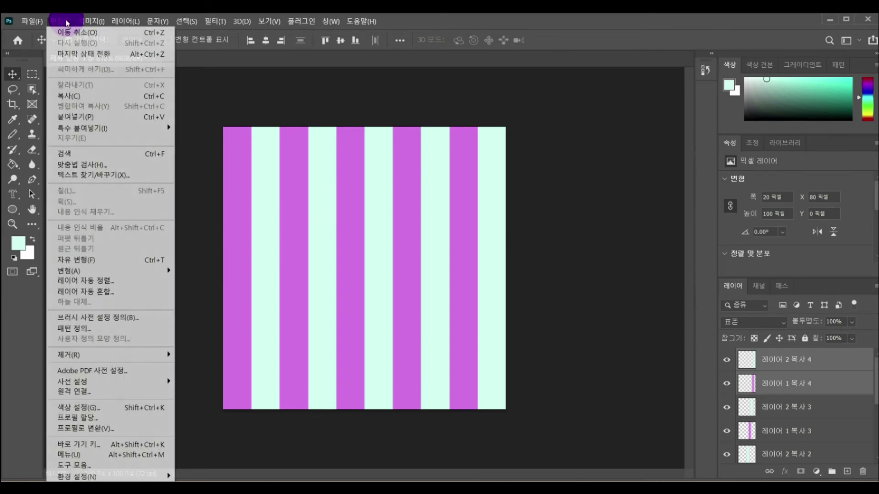
{"action": "left_click", "coordinate": [115, 328]}
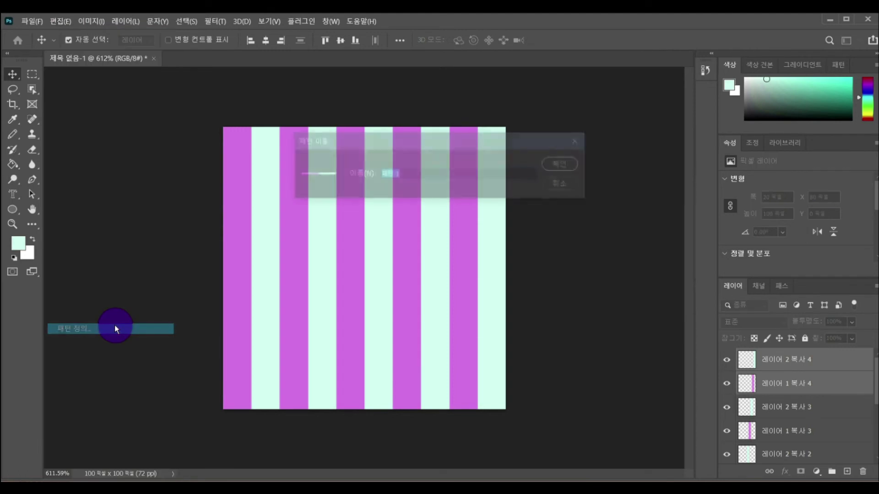
{"action": "key", "text": "BackSpace"}
{"action": "type", "text": "스트라이프"}
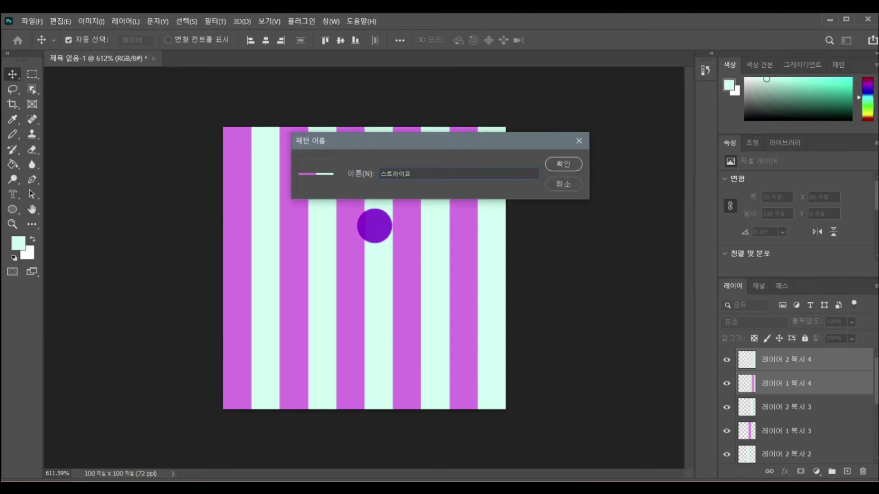
{"action": "left_click", "coordinate": [570, 165]}
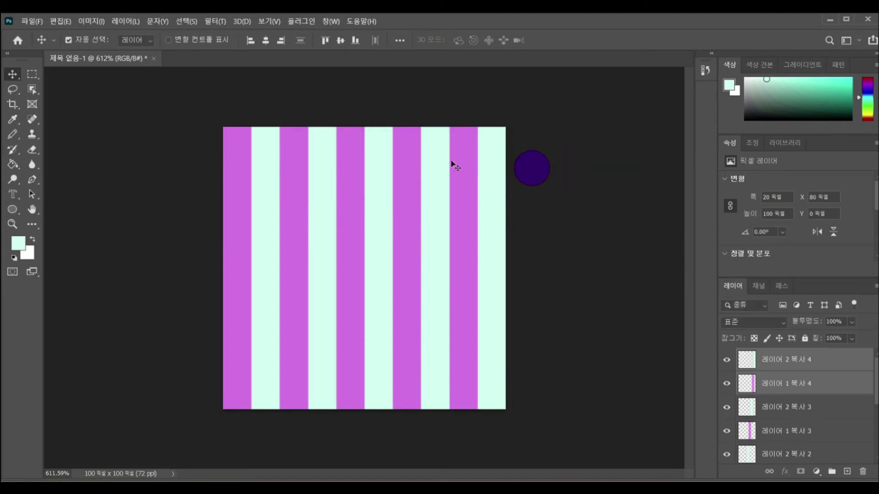
Step: Create a new 1200 x 960 pixel document and convert its background into a regular layer
{"action": "left_click", "coordinate": [29, 21]}
{"action": "left_click", "coordinate": [44, 34]}
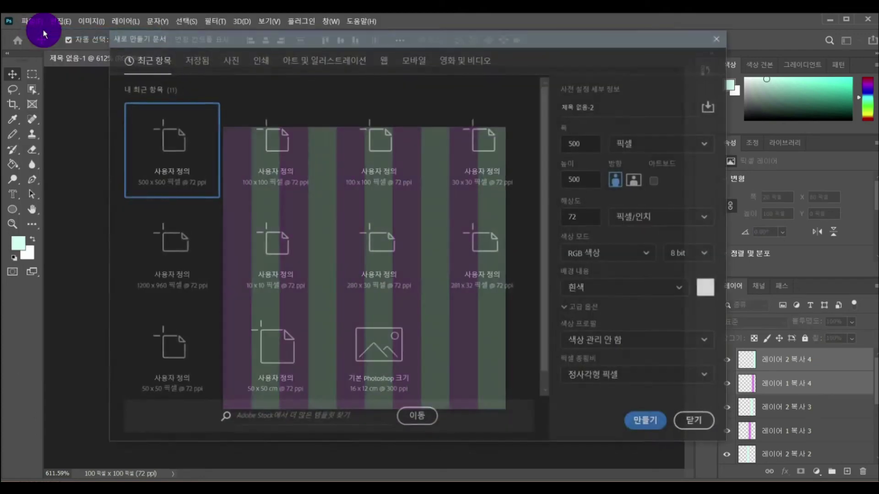
{"action": "left_click", "coordinate": [288, 235]}
{"action": "left_click", "coordinate": [647, 422]}
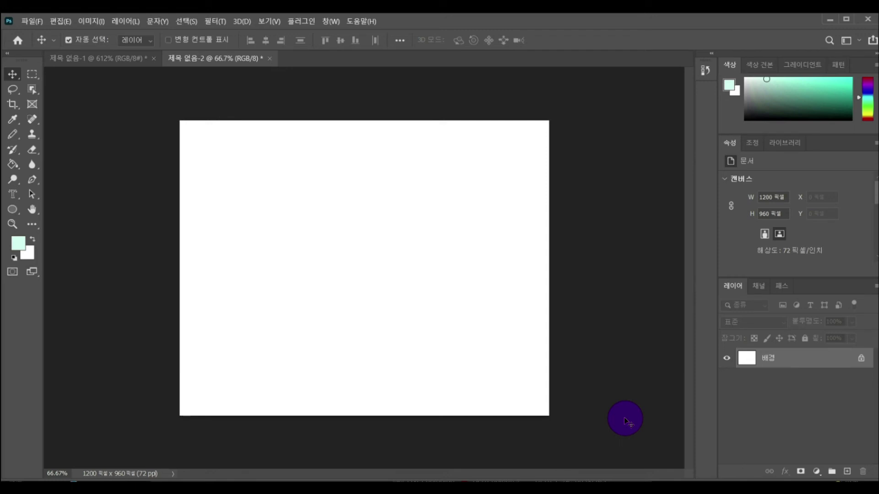
{"action": "double_click", "coordinate": [783, 362]}
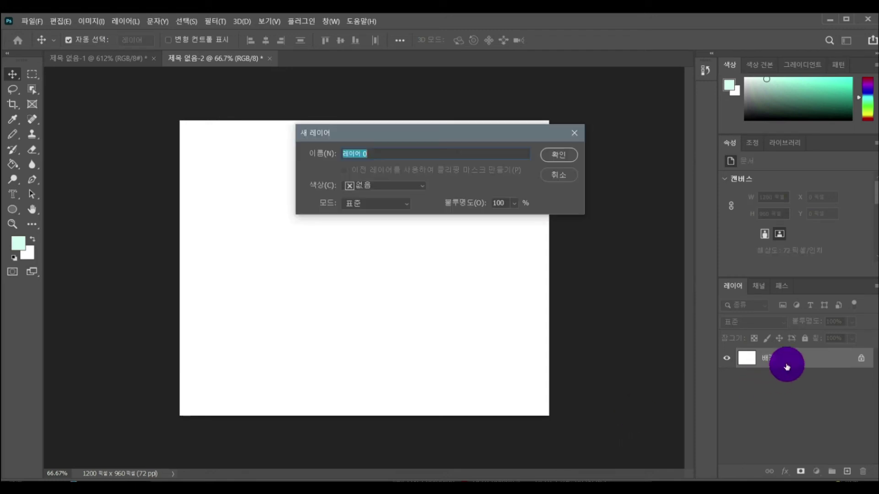
{"action": "left_click", "coordinate": [558, 154]}
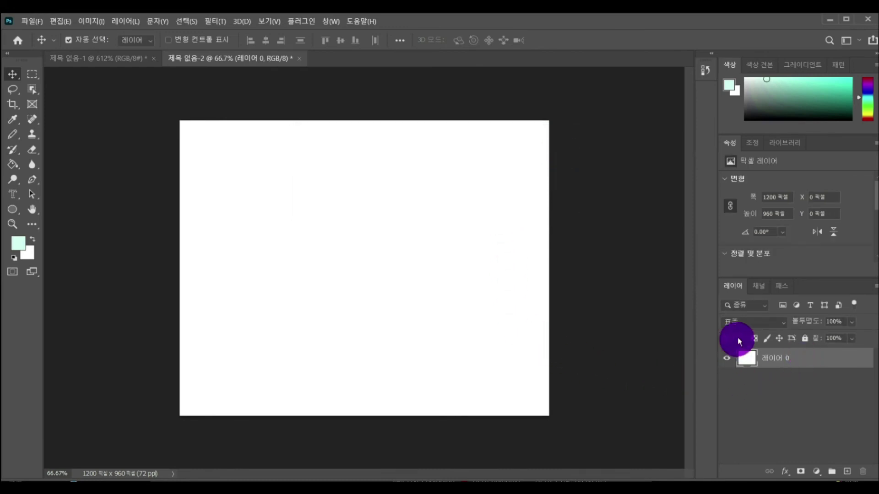
Step: Add a Pattern Overlay of the stripe pattern to the white layer, rotate it to about 45° and enlarge its scale
{"action": "left_click", "coordinate": [785, 472]}
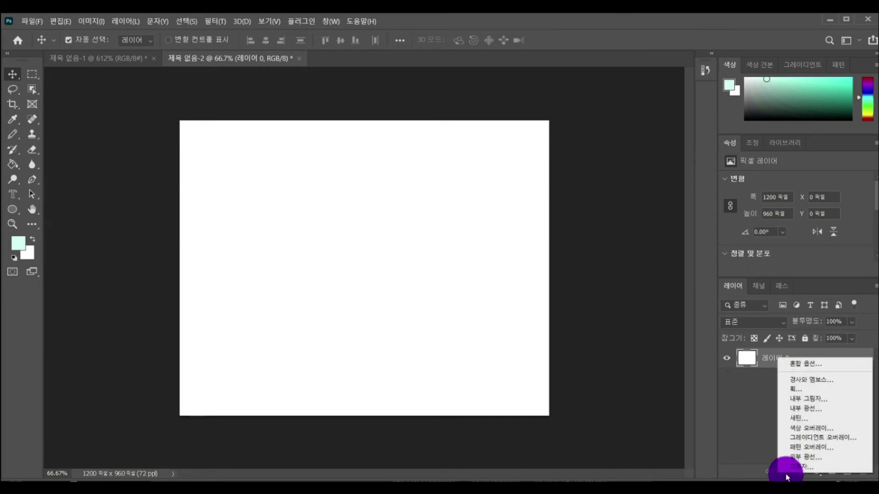
{"action": "left_click", "coordinate": [834, 448]}
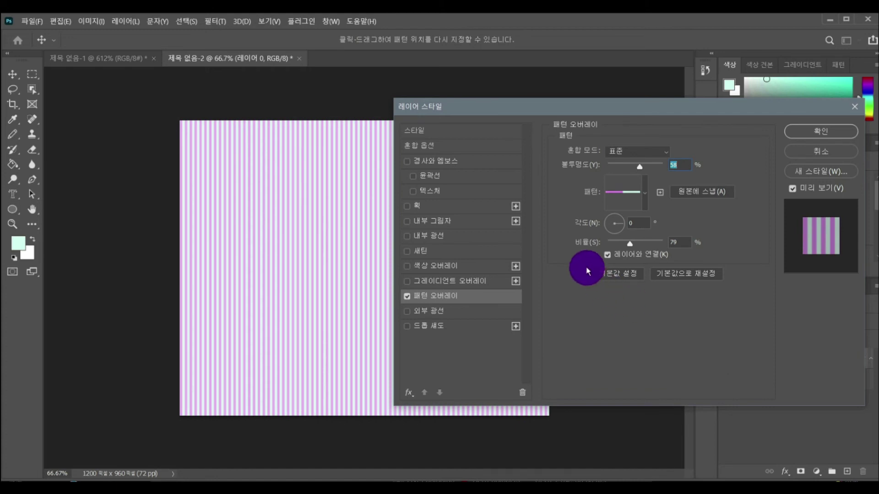
{"action": "left_click_drag", "start_coordinate": [604, 225], "coordinate": [628, 223]}
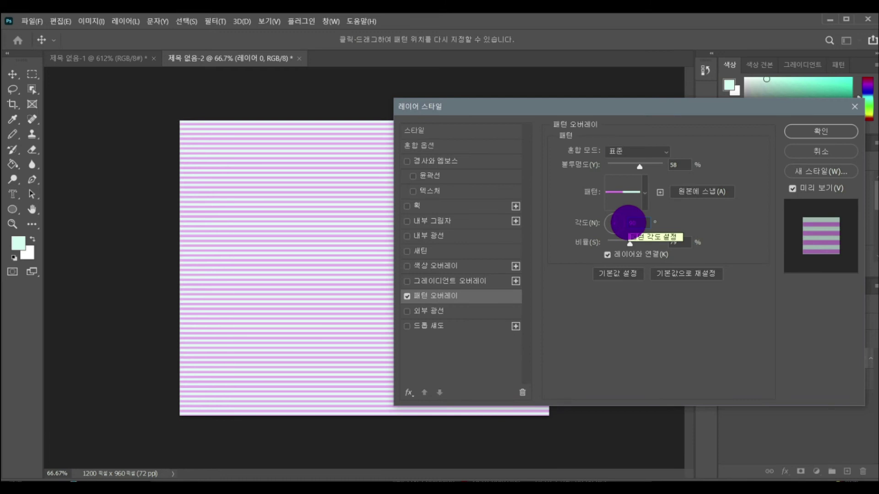
{"action": "left_click_drag", "start_coordinate": [627, 222], "coordinate": [628, 223]}
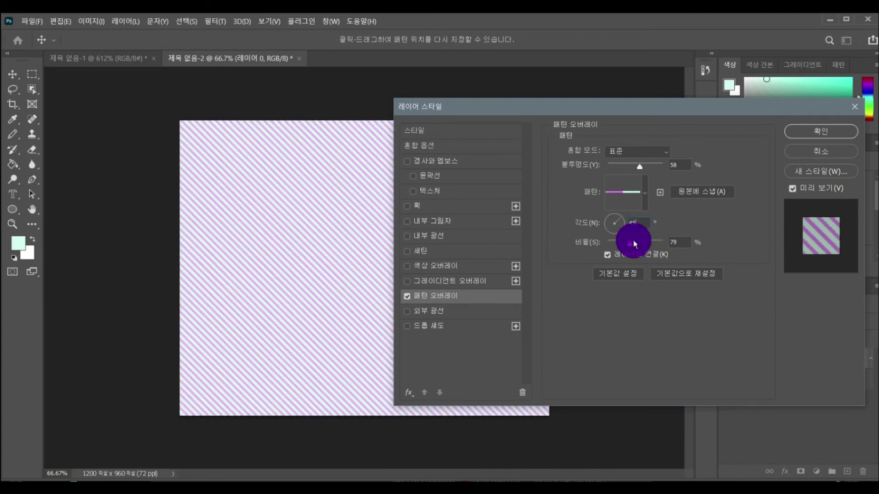
{"action": "left_click_drag", "start_coordinate": [631, 247], "coordinate": [651, 243]}
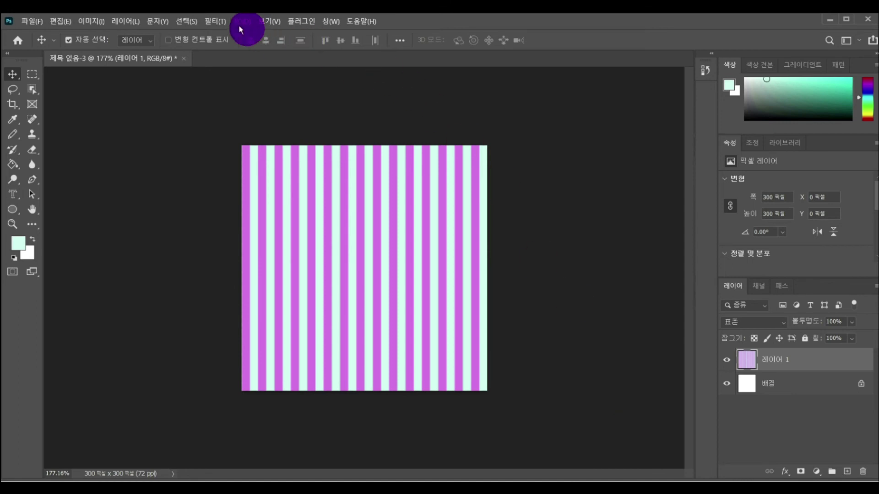
Step: Apply the Polar Coordinates distortion to the 300 x 300 pixel striped layer, using the Rectangular to Polar option
{"action": "left_click", "coordinate": [213, 21]}
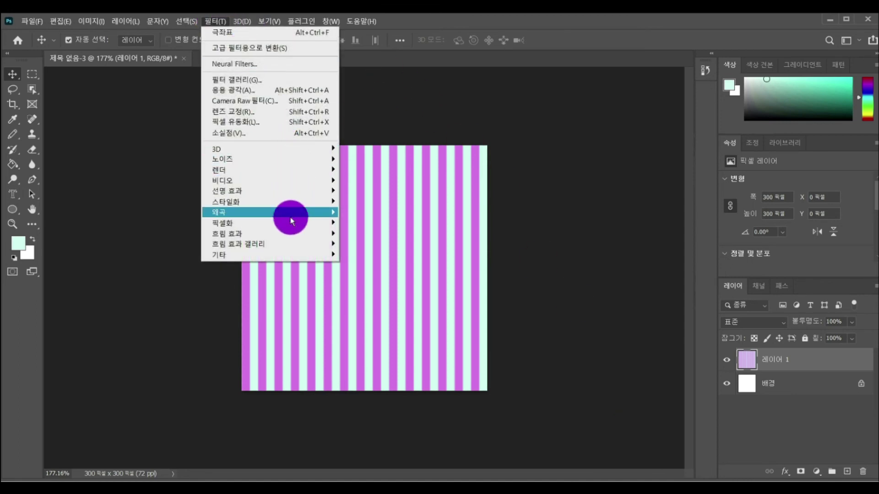
{"action": "mouse_move", "coordinate": [290, 213]}
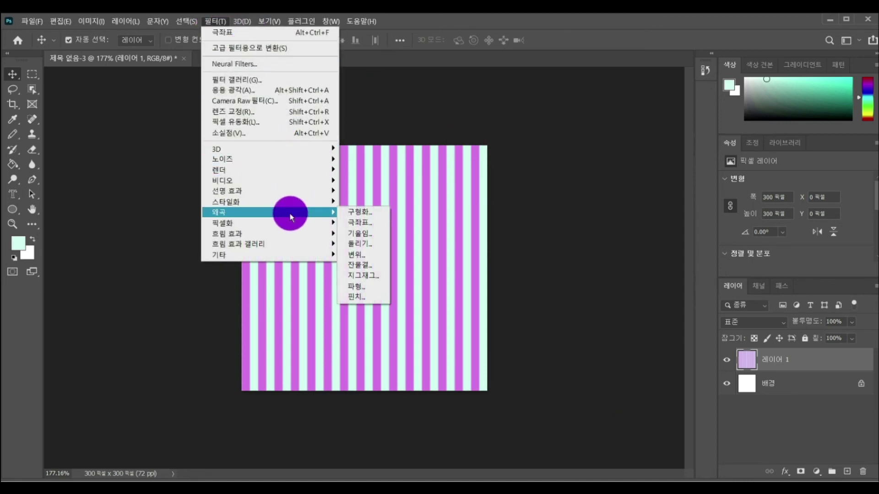
{"action": "left_click", "coordinate": [375, 224]}
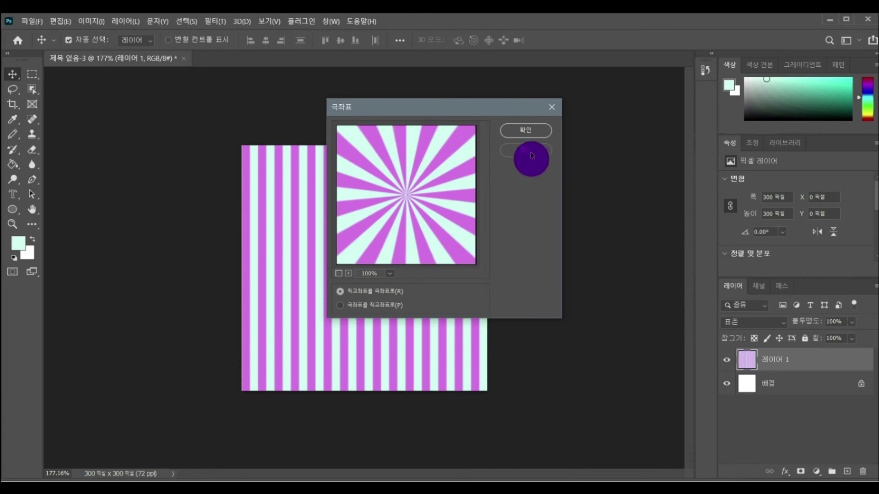
{"action": "left_click", "coordinate": [531, 131]}
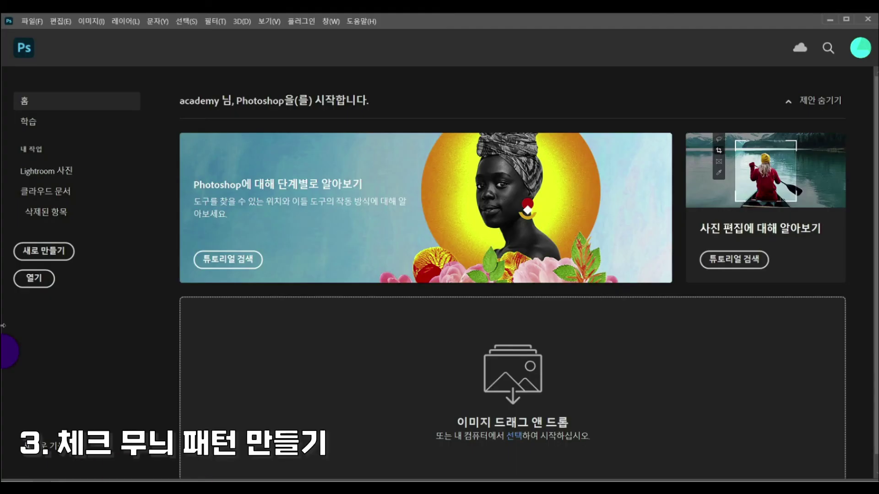
Step: Create a new 100 x 100 pixel document at 72 ppi with a transparent background
{"action": "left_click", "coordinate": [39, 253]}
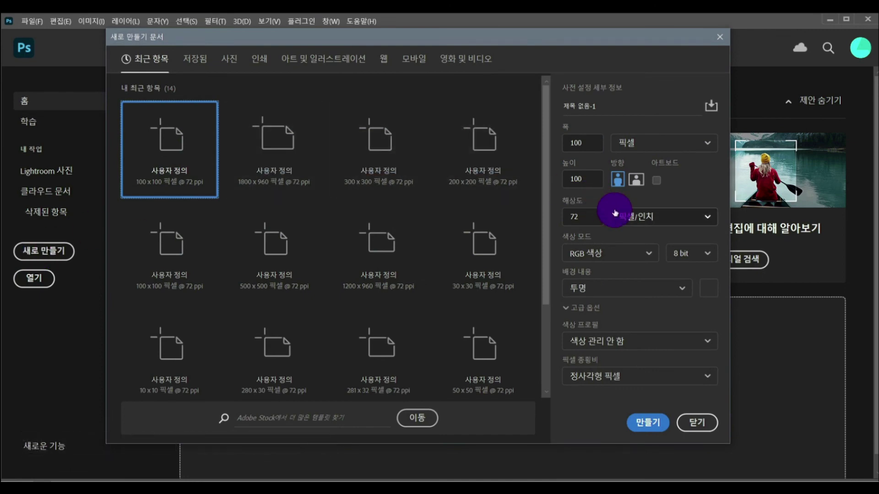
{"action": "left_click", "coordinate": [646, 422]}
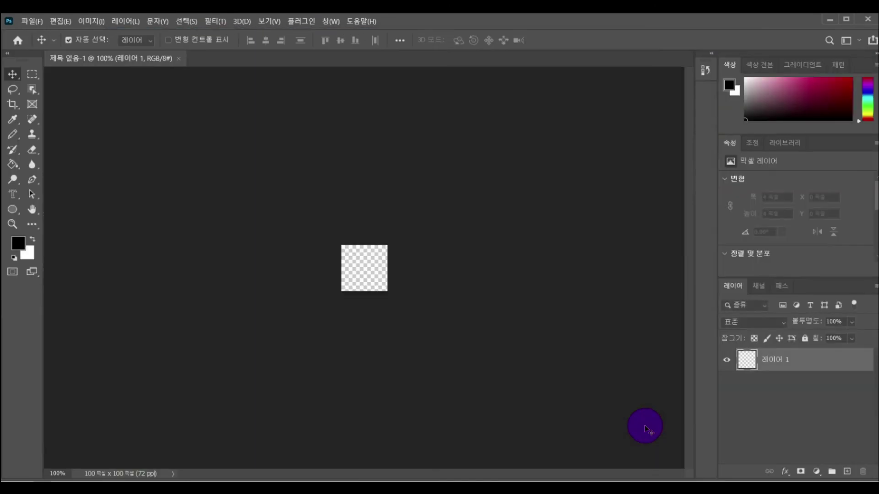
{"action": "scroll", "coordinate": [591, 393], "scroll_direction": "up", "scroll_amount": 5}
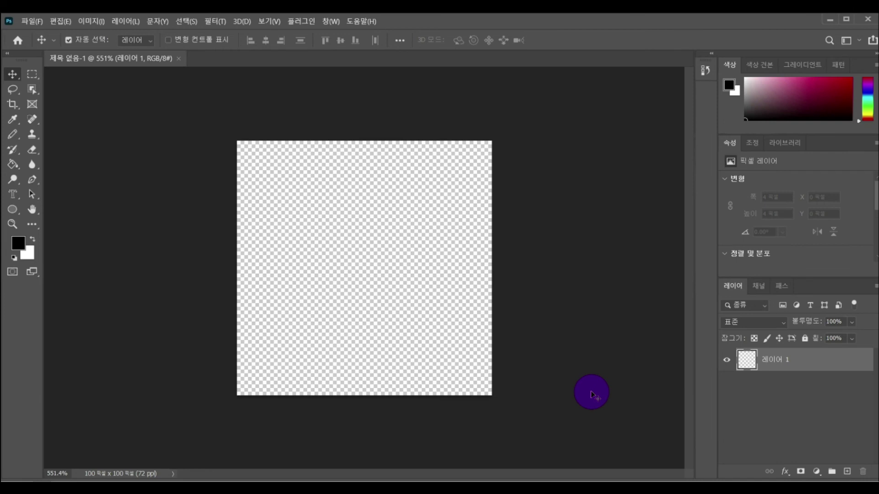
Step: Show the rulers and place a horizontal and a vertical guide crossing at the canvas centre, at 50 pixels each
{"action": "left_click", "coordinate": [268, 21]}
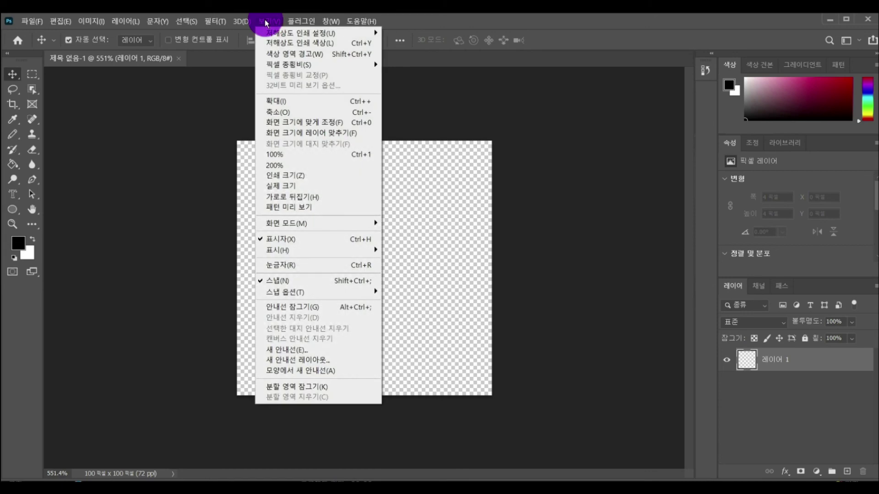
{"action": "left_click", "coordinate": [337, 266]}
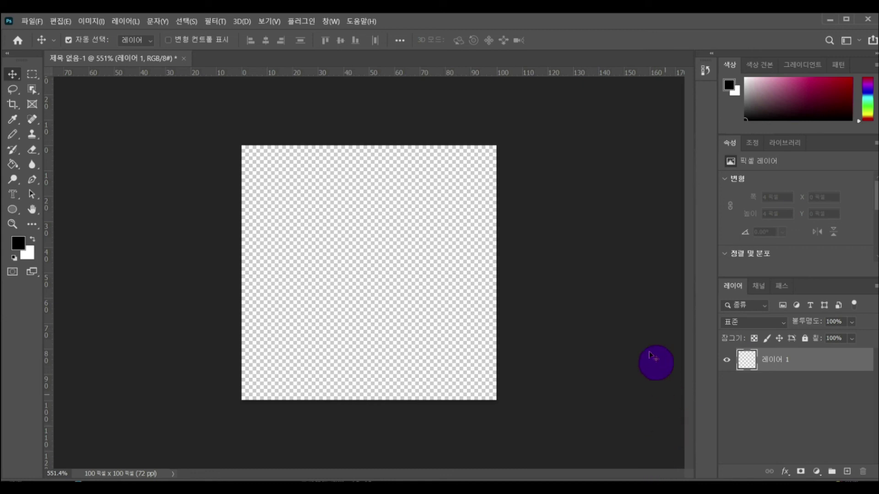
{"action": "left_click_drag", "start_coordinate": [359, 73], "coordinate": [351, 271]}
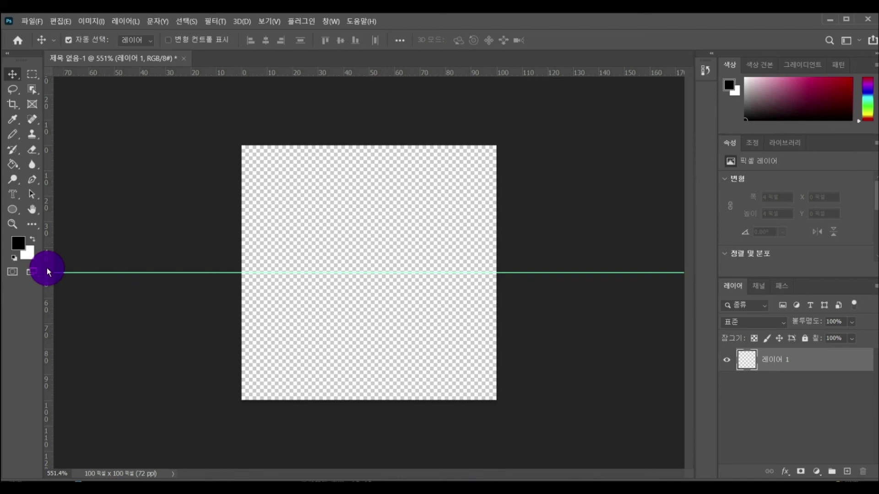
{"action": "left_click_drag", "start_coordinate": [48, 272], "coordinate": [367, 293]}
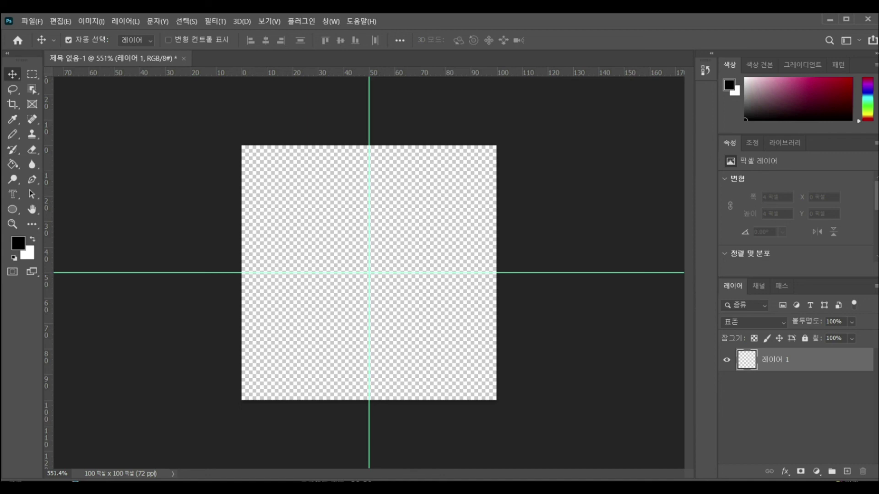
Step: Set the Rectangular Marquee style to Normal and select the 50 x 50 pixel lower-right quadrant of the canvas
{"action": "left_click", "coordinate": [39, 73]}
{"action": "left_click", "coordinate": [80, 75]}
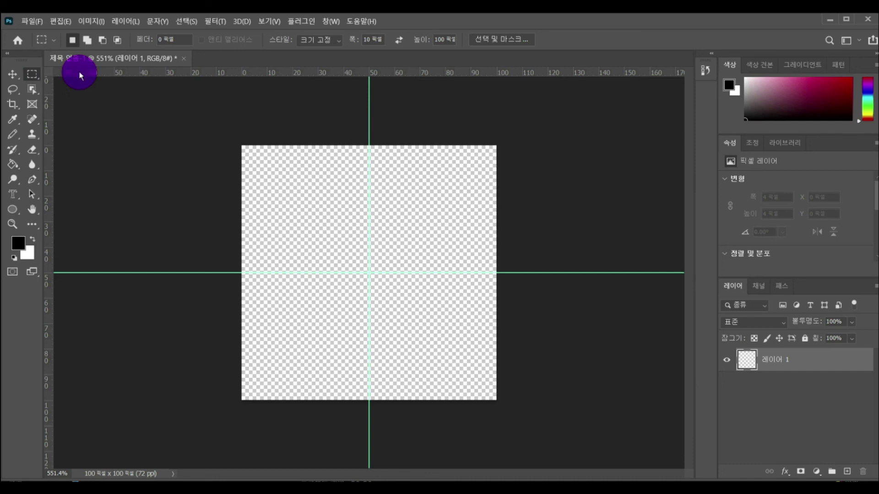
{"action": "left_click", "coordinate": [338, 40]}
{"action": "left_click", "coordinate": [333, 52]}
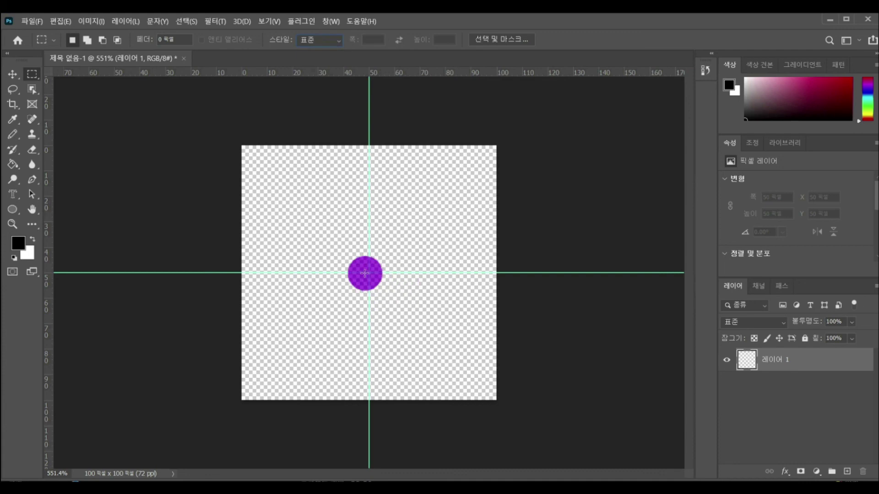
{"action": "left_click_drag", "start_coordinate": [369, 273], "coordinate": [507, 428]}
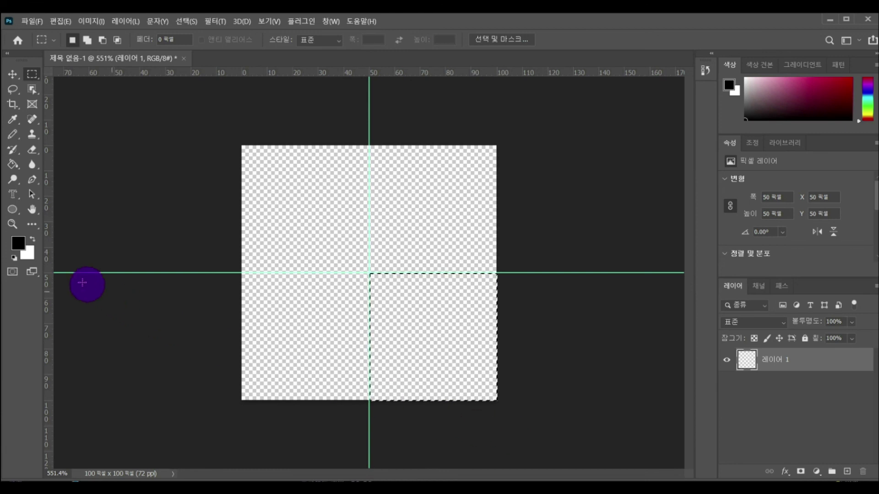
Step: Fill the selected lower-right quadrant with the pink foreground colour f9aeae and deselect it
{"action": "left_click", "coordinate": [20, 243]}
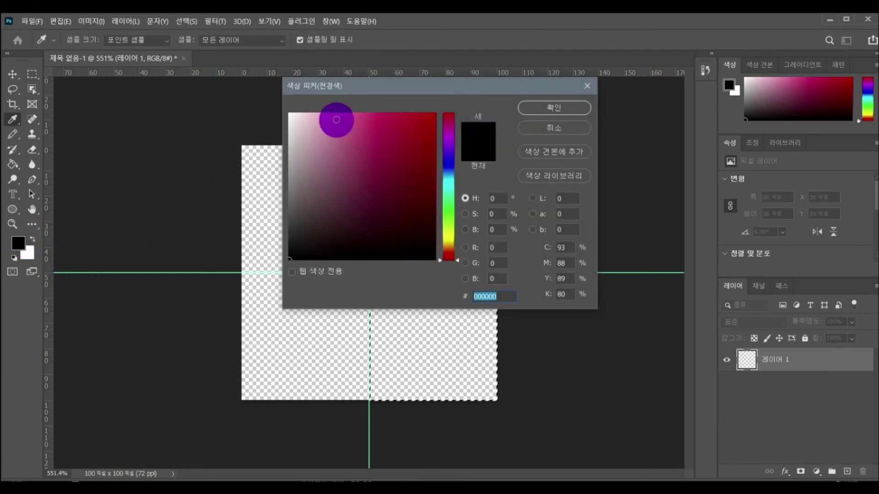
{"action": "left_click", "coordinate": [333, 117]}
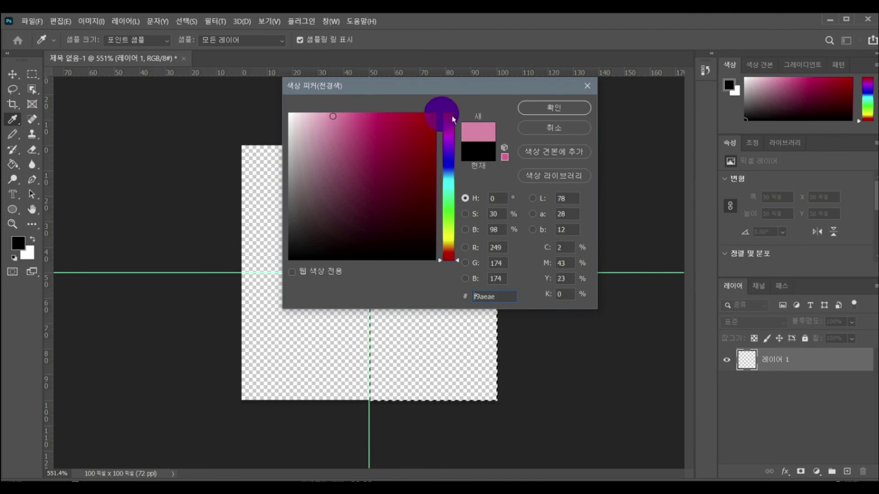
{"action": "left_click", "coordinate": [577, 108]}
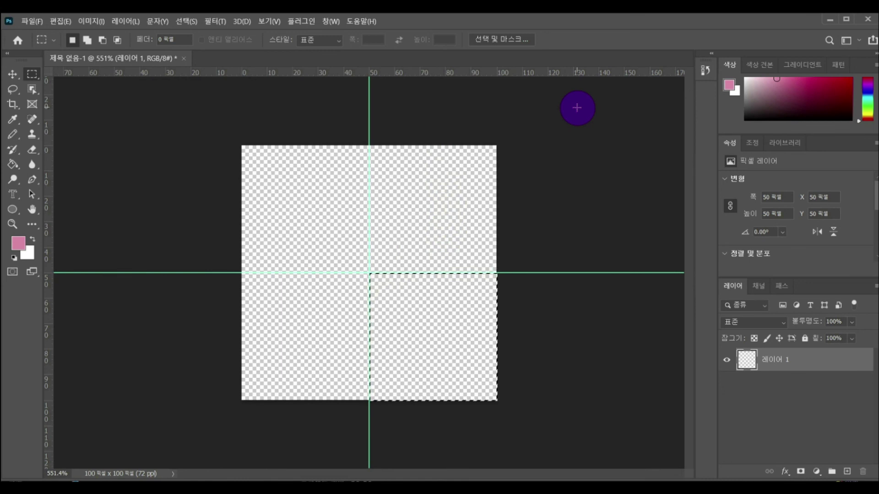
{"action": "key", "text": "alt+BackSpace"}
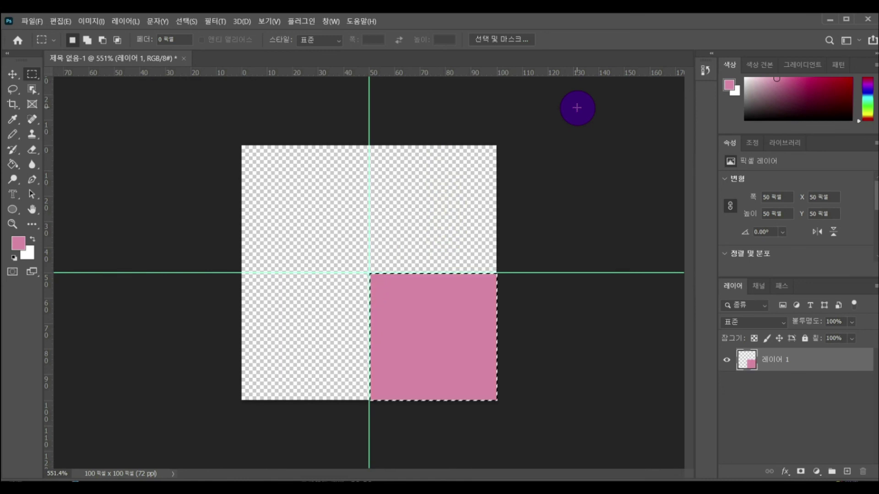
{"action": "left_click", "coordinate": [577, 108]}
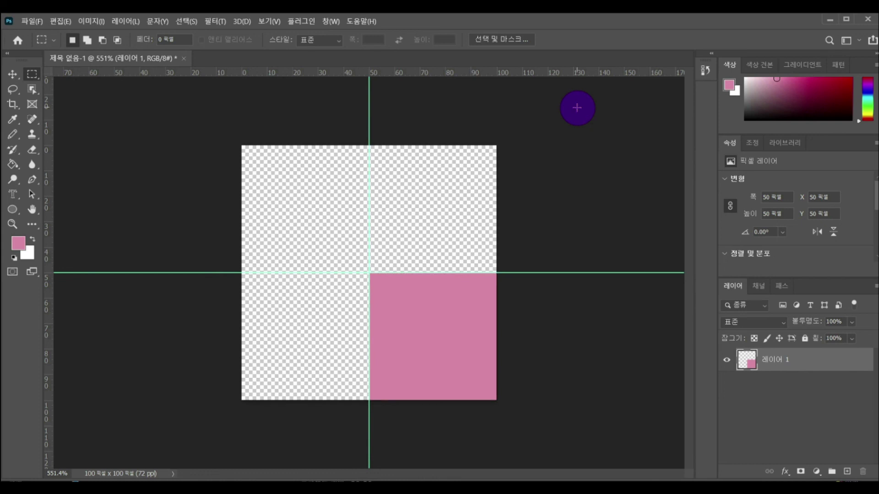
Step: Add a new layer, fill its lower-left 50 x 50 pixel quadrant with light pink f9dbdb and deselect
{"action": "left_click", "coordinate": [847, 472]}
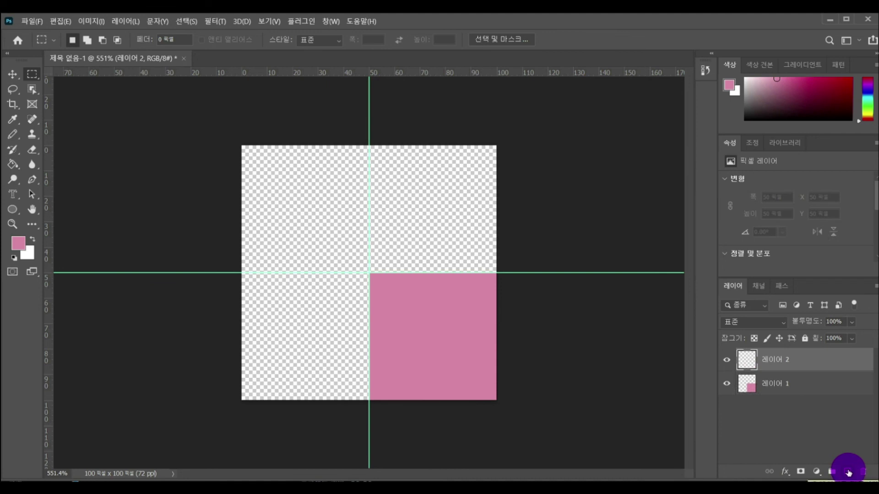
{"action": "left_click_drag", "start_coordinate": [243, 273], "coordinate": [366, 399]}
{"action": "left_click", "coordinate": [17, 252]}
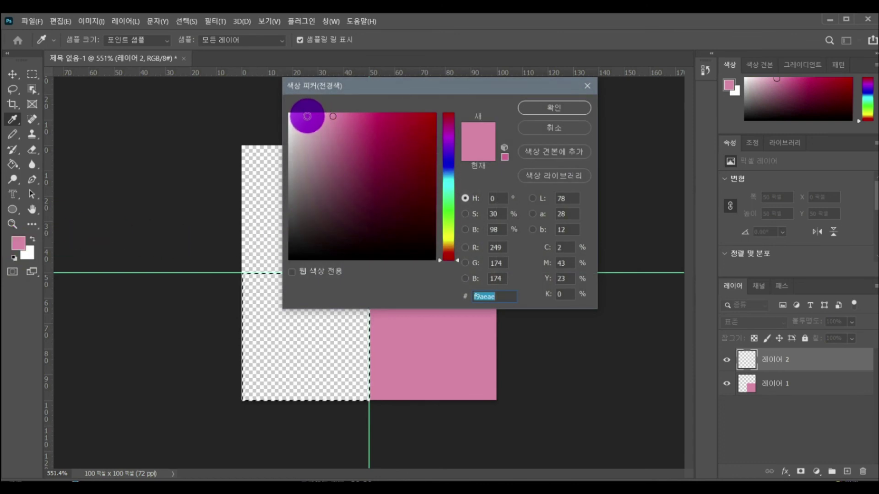
{"action": "left_click", "coordinate": [307, 116]}
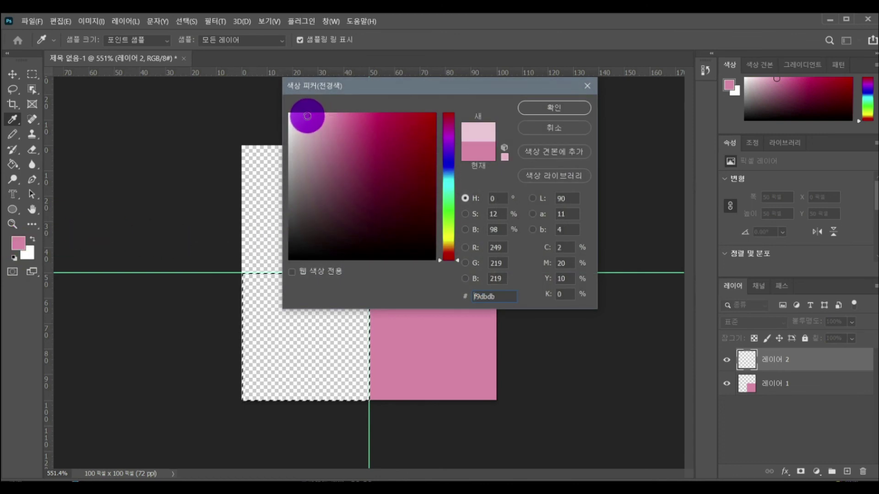
{"action": "left_click", "coordinate": [540, 109]}
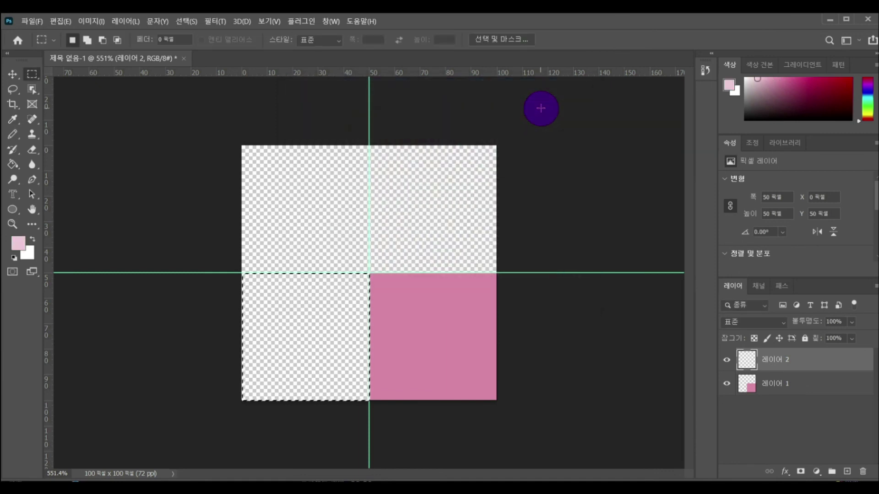
{"action": "key", "text": "alt+BackSpace"}
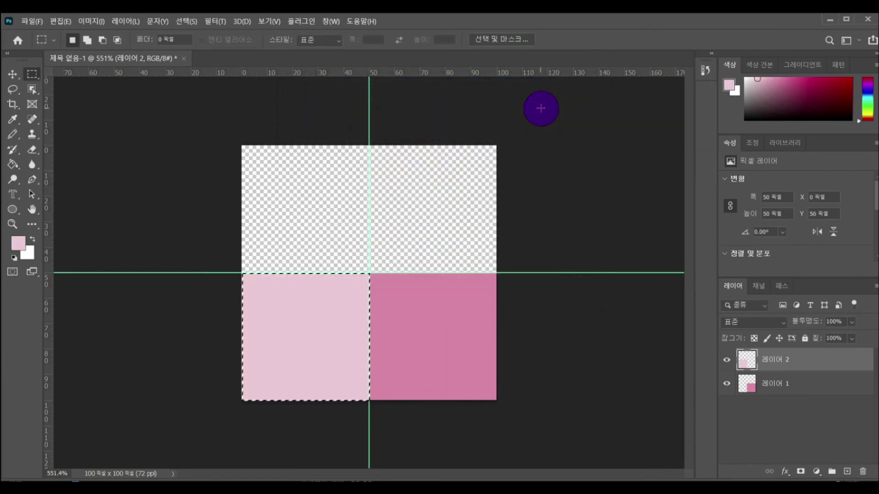
{"action": "key", "text": "ctrl+d"}
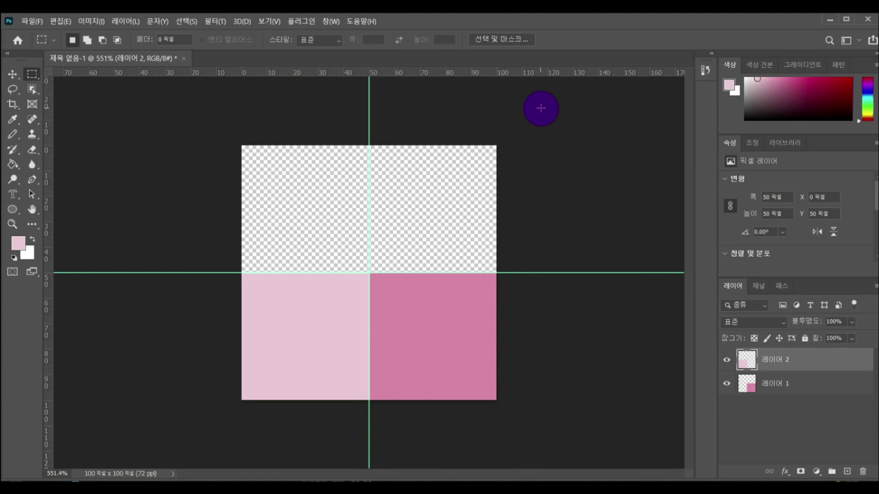
Step: Add another layer, fill its upper-right 50 x 50 pixel quadrant with the same light pink and deselect
{"action": "left_click", "coordinate": [847, 472]}
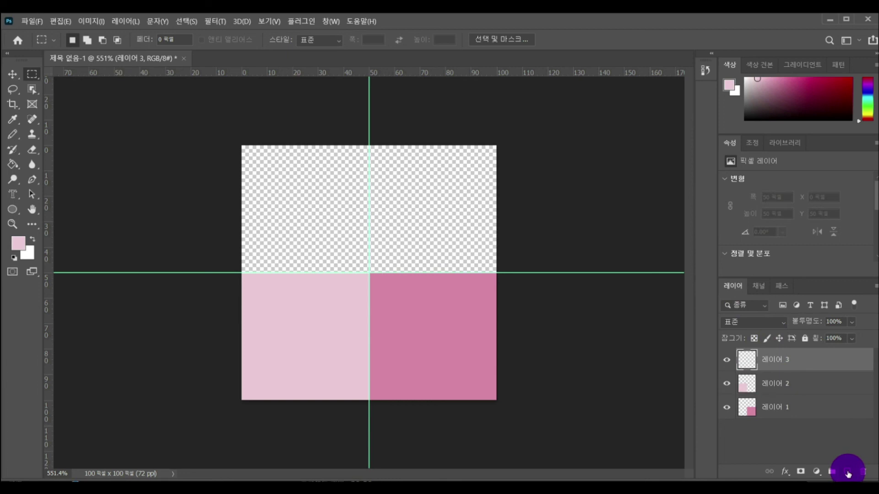
{"action": "left_click_drag", "start_coordinate": [369, 146], "coordinate": [503, 273]}
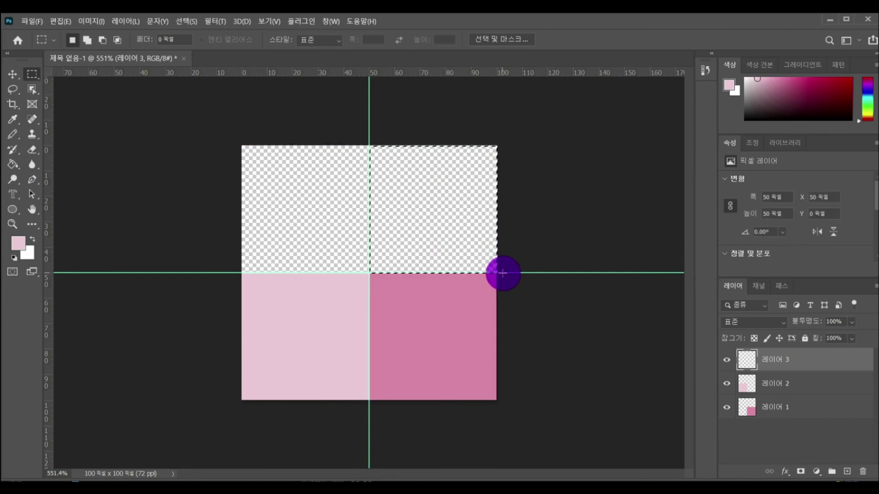
{"action": "key", "text": "alt+Delete"}
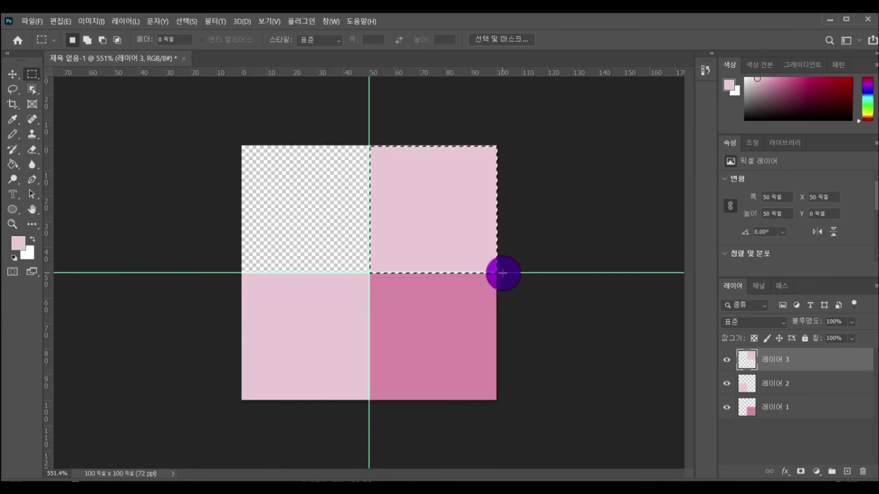
{"action": "key", "text": "ctrl+d"}
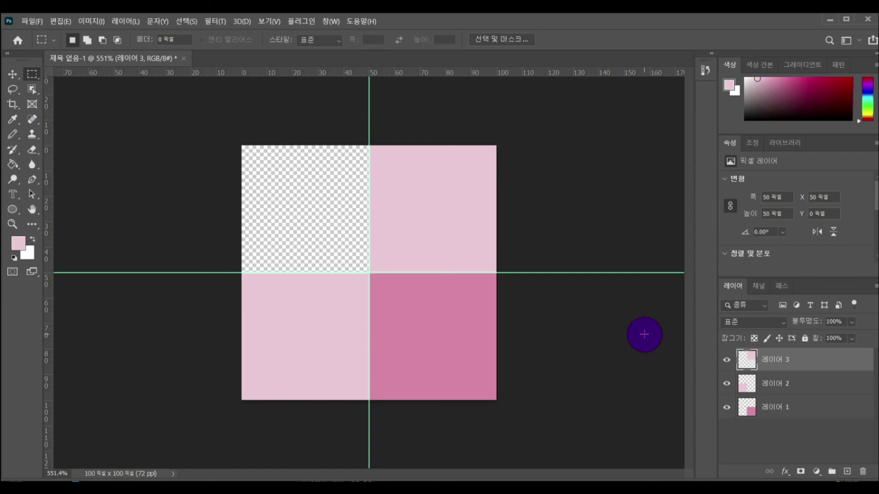
Step: Define the four-quadrant check tile as a pattern named 체크
{"action": "left_click", "coordinate": [54, 21]}
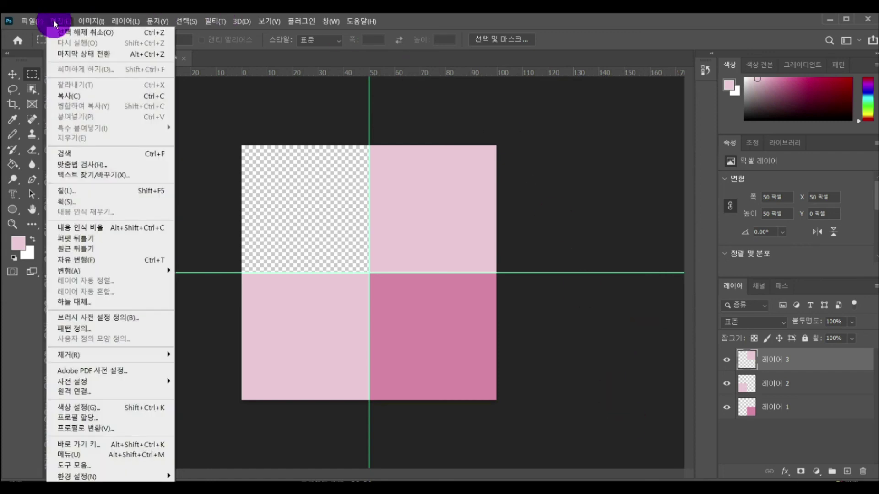
{"action": "left_click", "coordinate": [91, 329]}
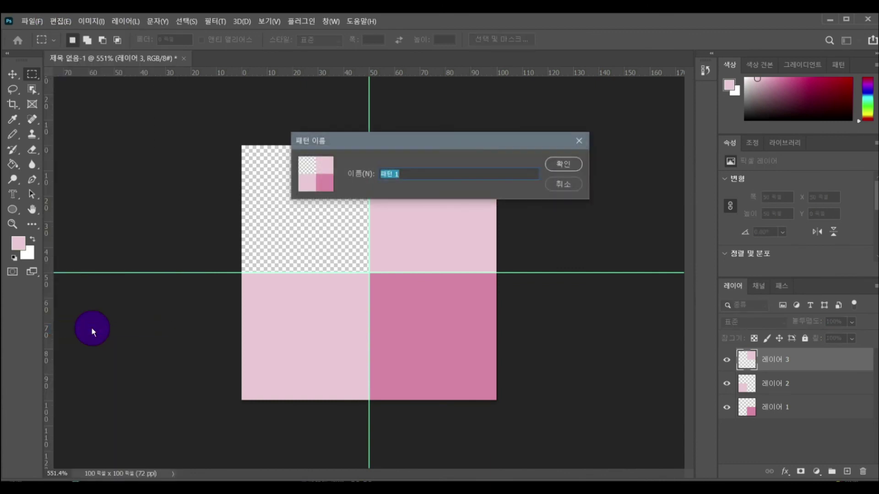
{"action": "type", "text": "체크"}
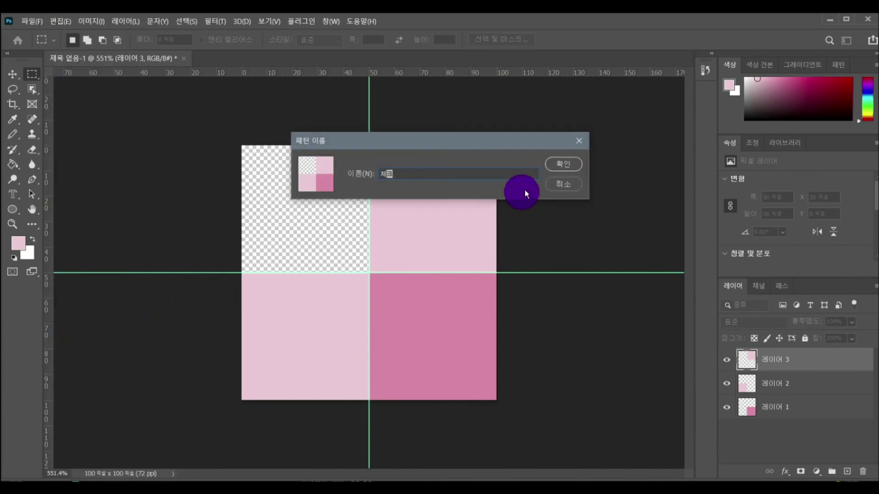
{"action": "left_click", "coordinate": [561, 164]}
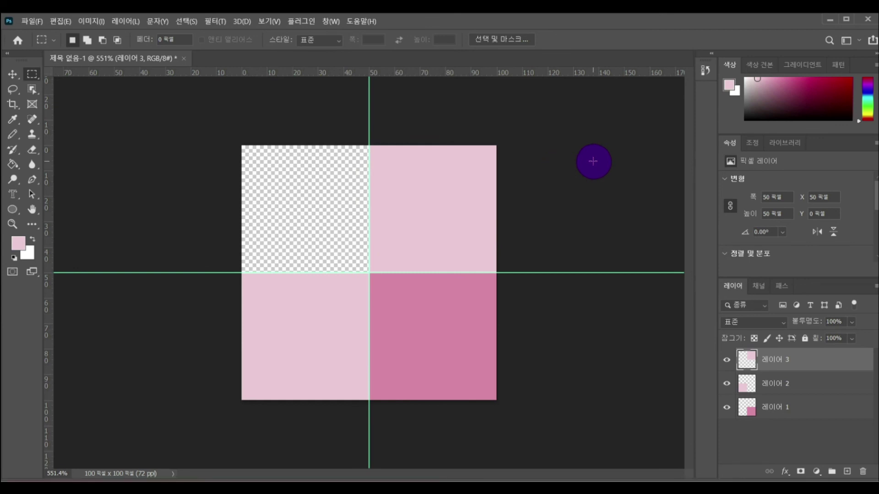
Step: Create a new 1800 x 960 pixel document at 72 ppi from the recent presets
{"action": "left_click", "coordinate": [31, 21]}
{"action": "left_click", "coordinate": [46, 32]}
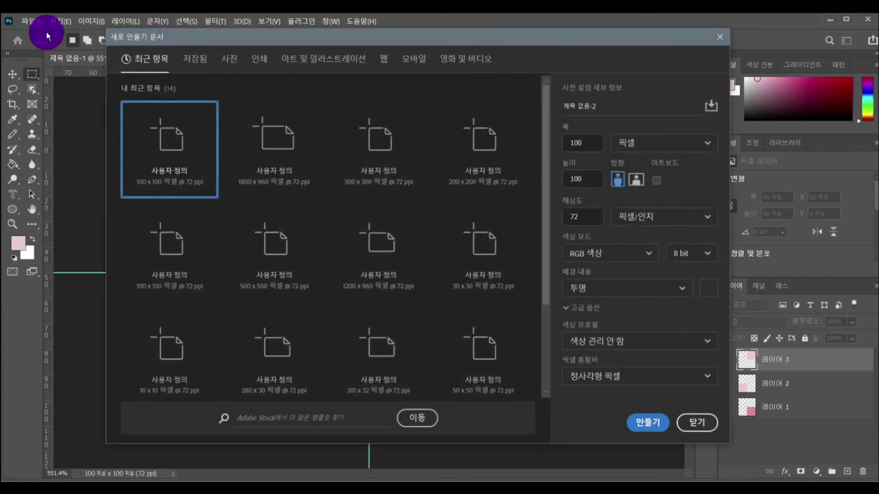
{"action": "left_click", "coordinate": [279, 147]}
{"action": "left_click", "coordinate": [648, 421]}
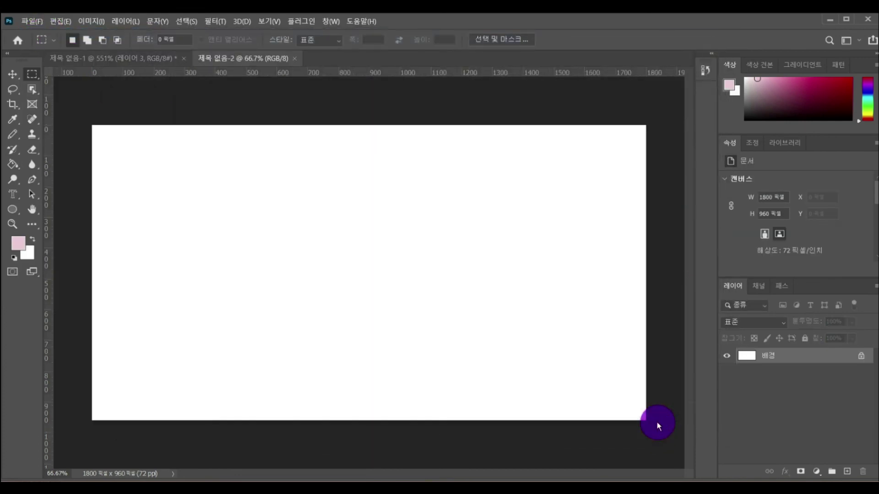
Step: Add an empty layer above the white background and fill it with the pink check pattern
{"action": "left_click", "coordinate": [847, 472]}
{"action": "left_click", "coordinate": [65, 27]}
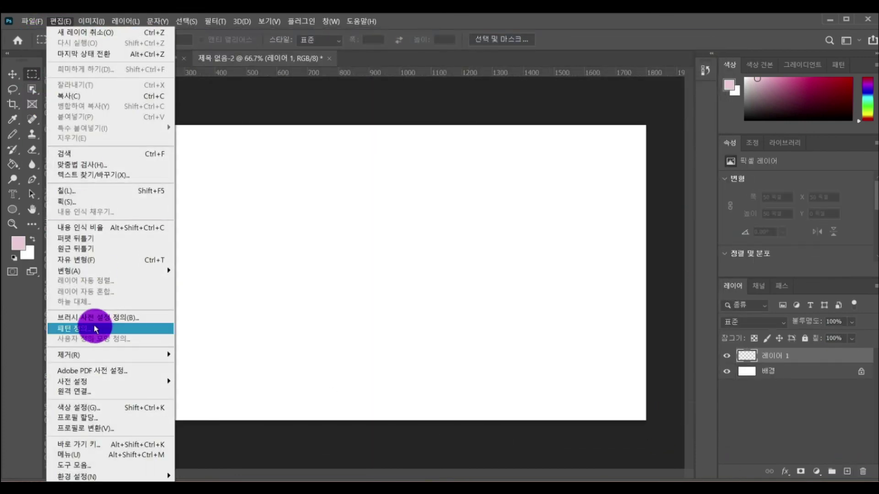
{"action": "left_click", "coordinate": [75, 196]}
{"action": "left_click", "coordinate": [425, 165]}
{"action": "left_click", "coordinate": [444, 237]}
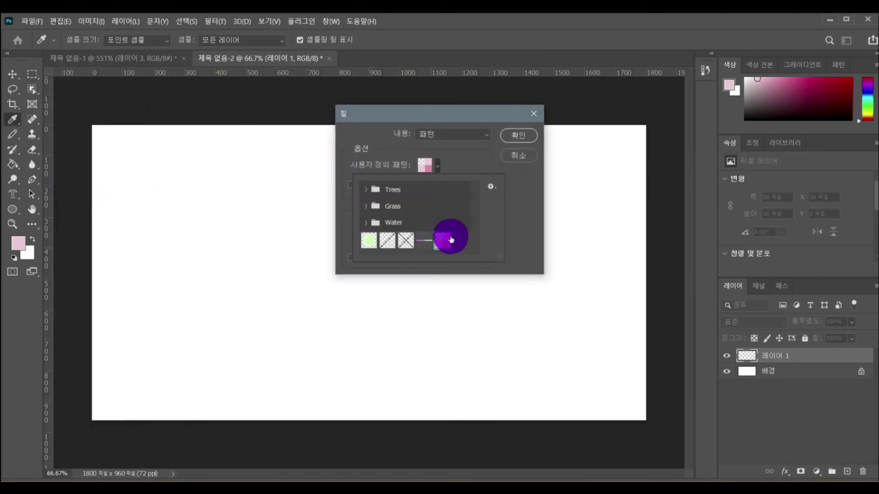
{"action": "left_click", "coordinate": [518, 135]}
{"action": "key", "text": "m"}
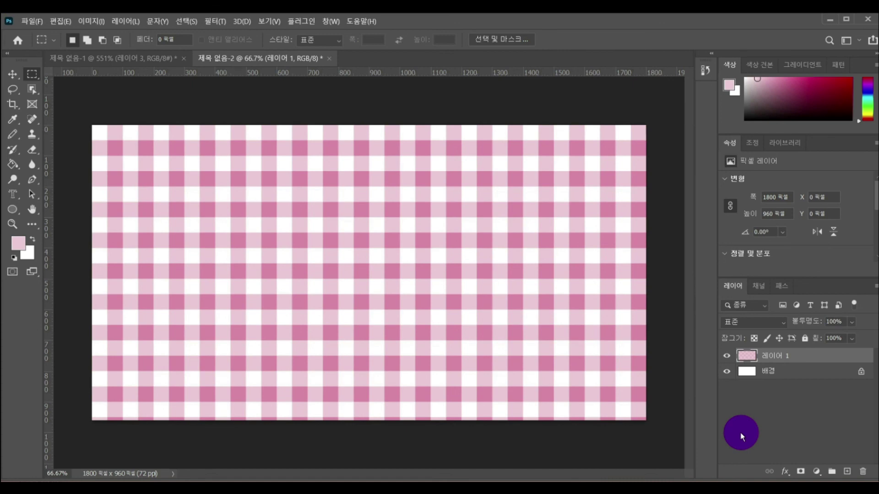
Step: Open the Filter Gallery for the pink check layer and choose the Texturizer (텍스처화) filter with the Canvas (캔버스) texture
{"action": "left_click", "coordinate": [215, 23]}
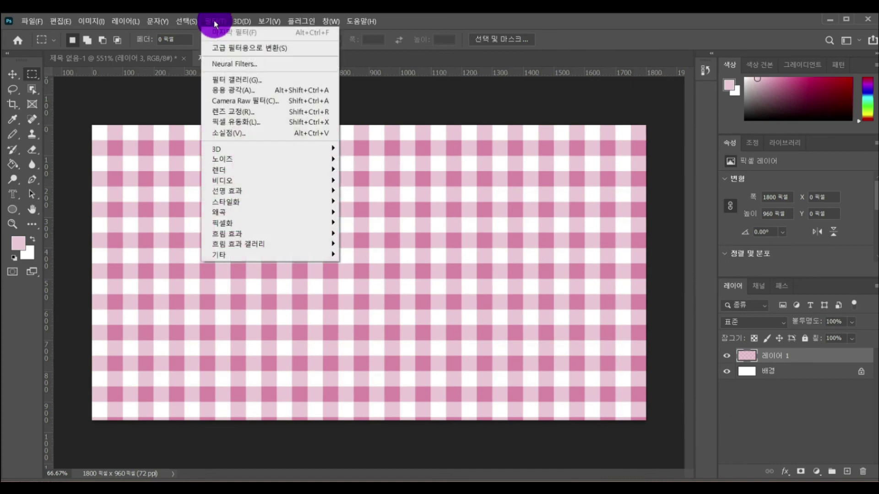
{"action": "left_click", "coordinate": [241, 80]}
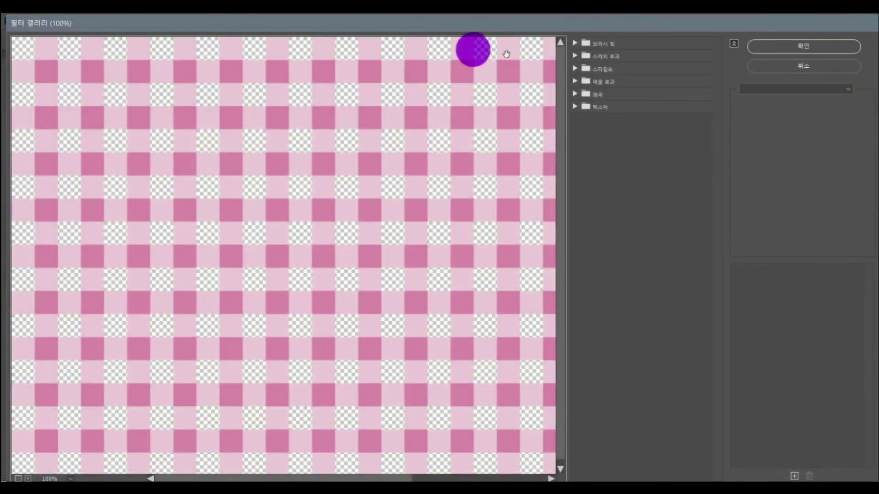
{"action": "left_click", "coordinate": [616, 108]}
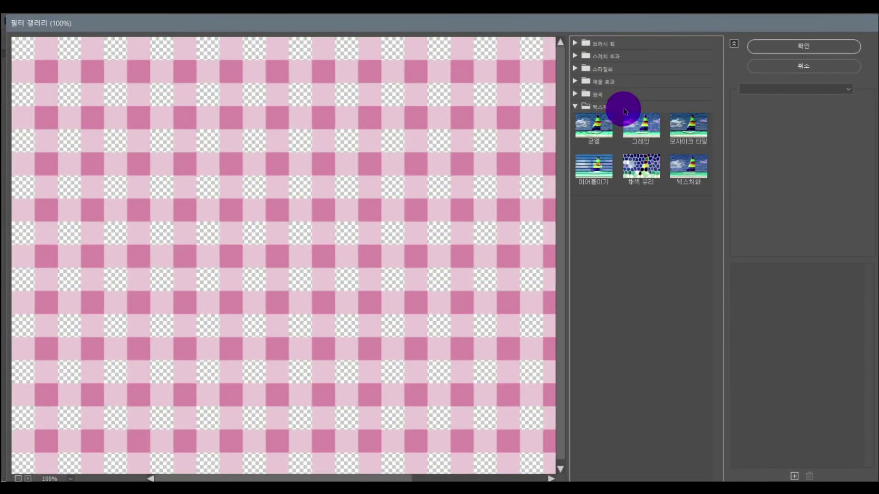
{"action": "left_click", "coordinate": [693, 163]}
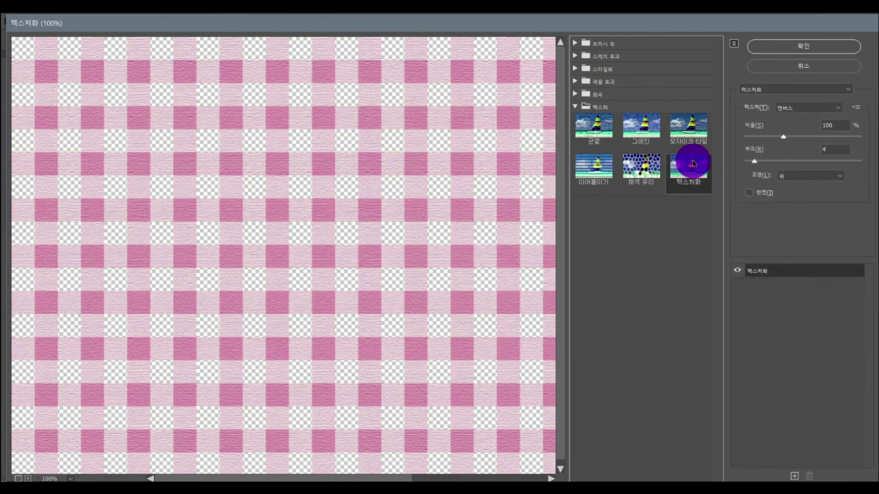
{"action": "left_click", "coordinate": [809, 110]}
{"action": "left_click", "coordinate": [800, 132]}
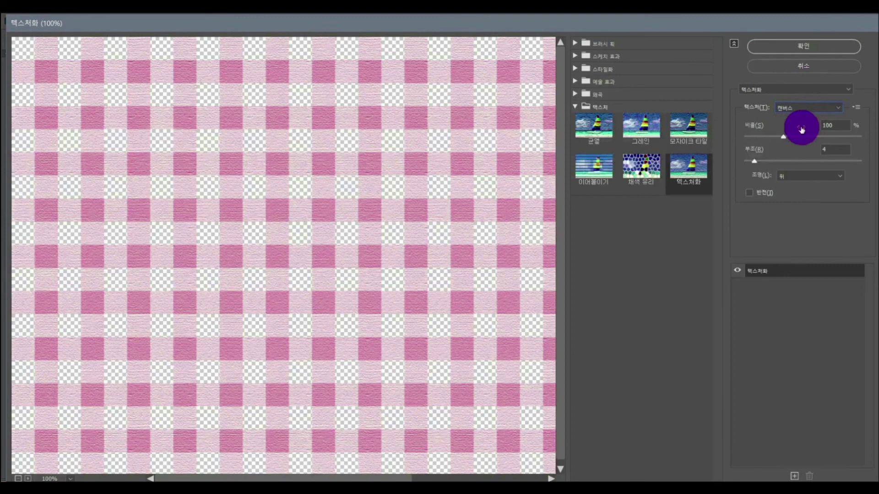
Step: Set the canvas texture's scaling to 141%, raise its relief slightly and apply the filter to the check layer
{"action": "left_click_drag", "start_coordinate": [784, 137], "coordinate": [815, 138]}
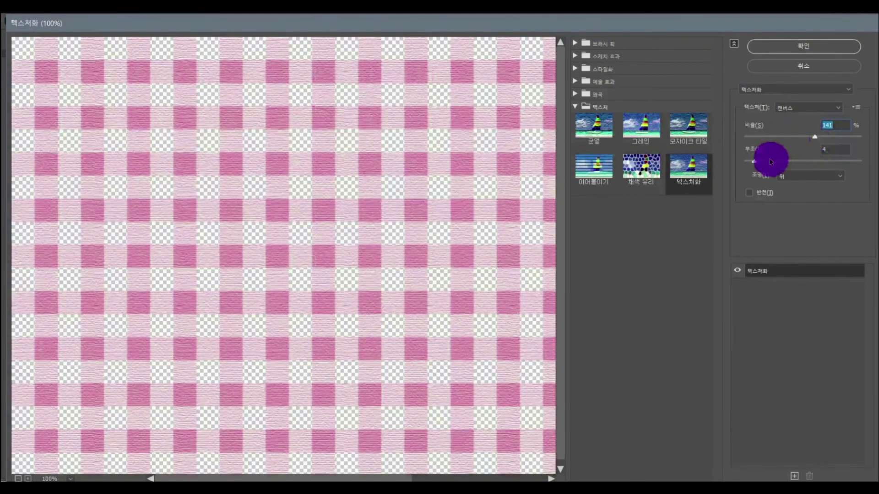
{"action": "left_click_drag", "start_coordinate": [755, 162], "coordinate": [760, 163]}
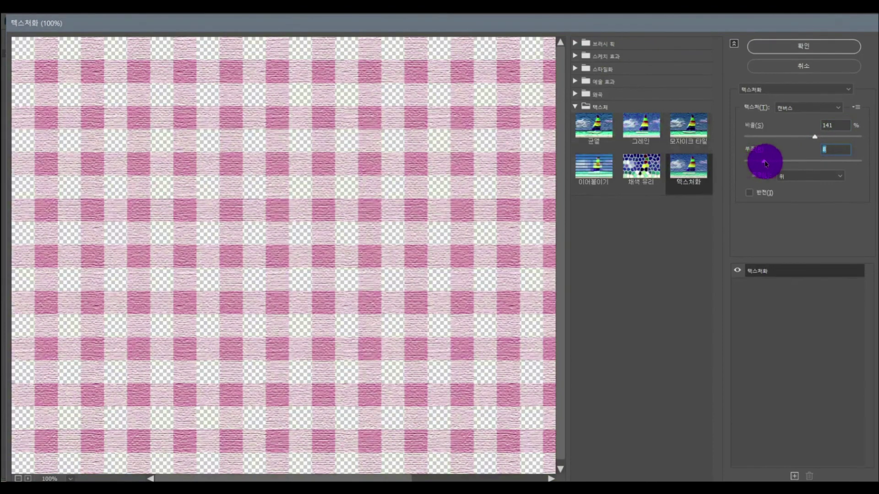
{"action": "left_click", "coordinate": [803, 46]}
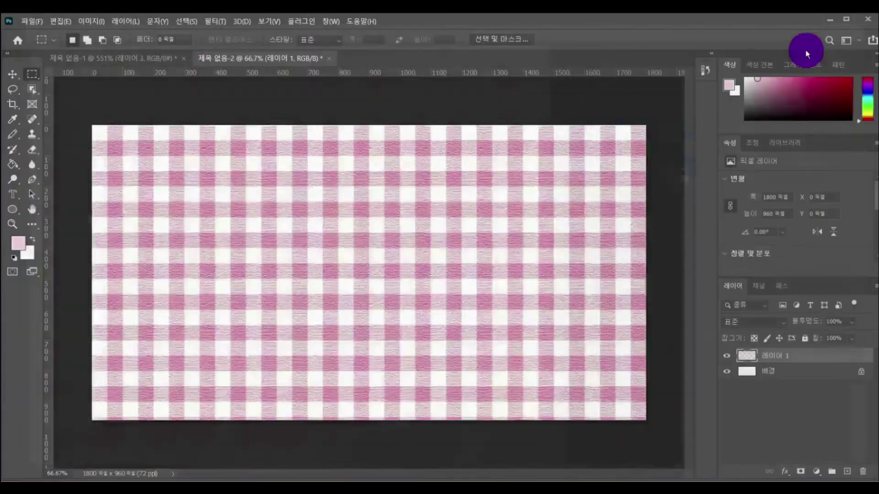